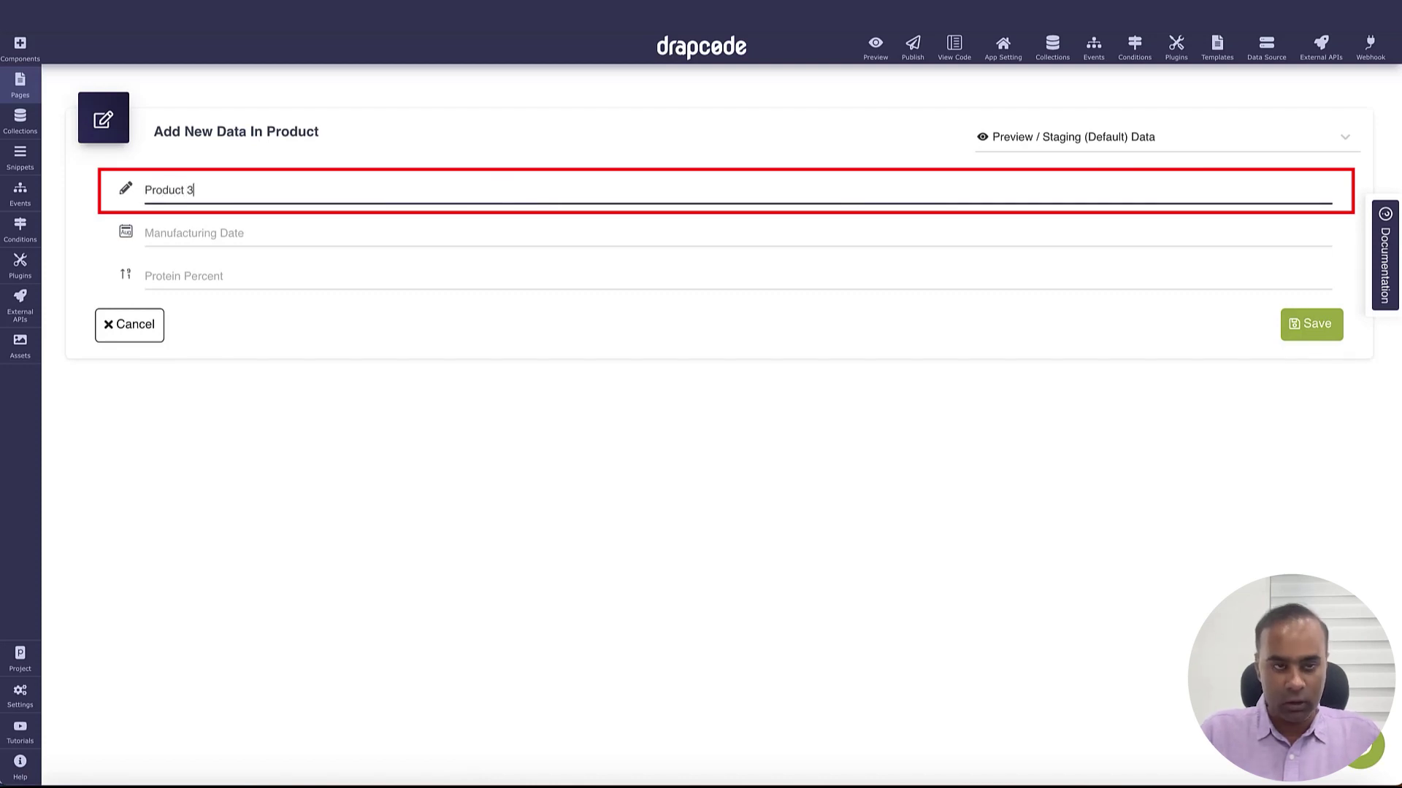
Step: Set the new product's manufacturing date to August 10, 2023 and protein percent to 98, and save the record
click(503, 234)
click(269, 354)
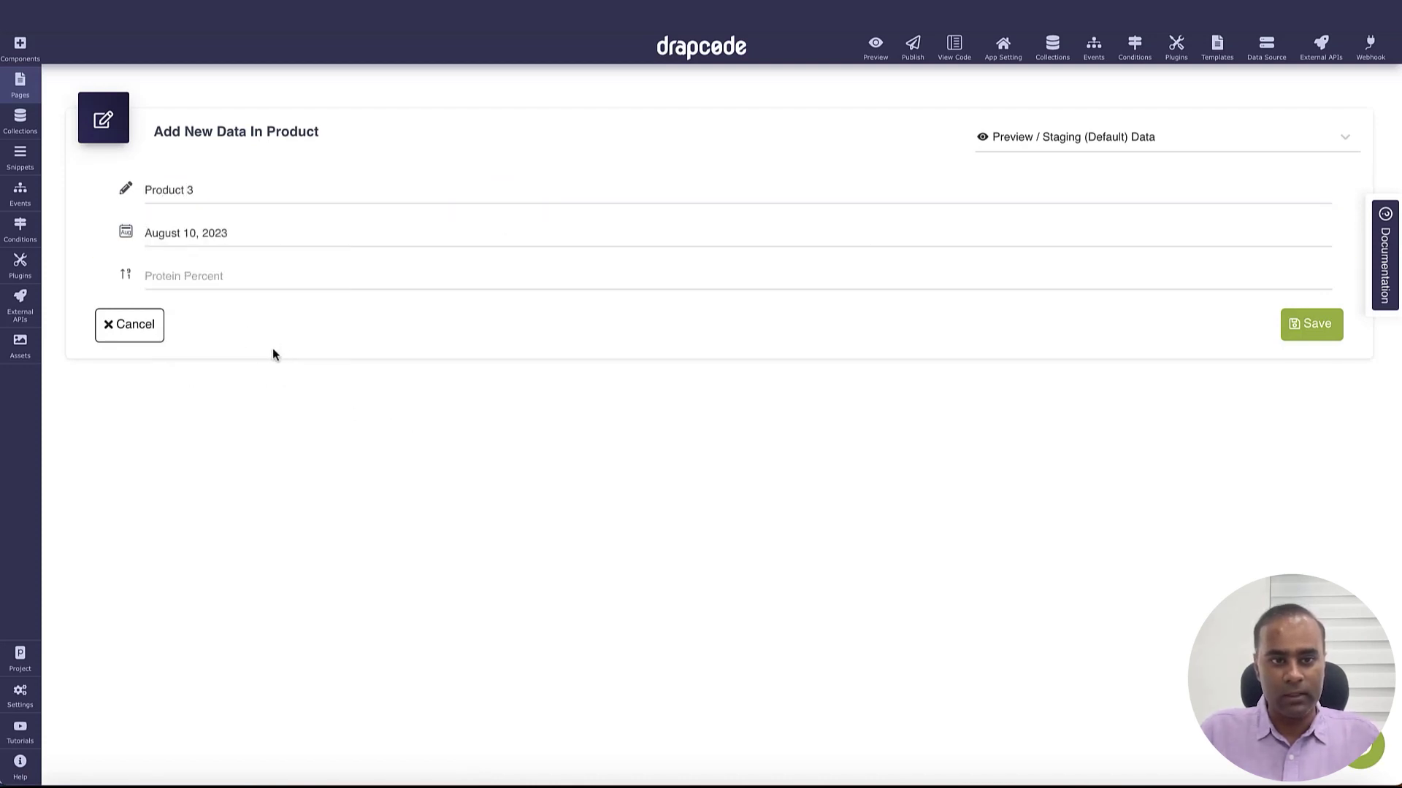
click(318, 278)
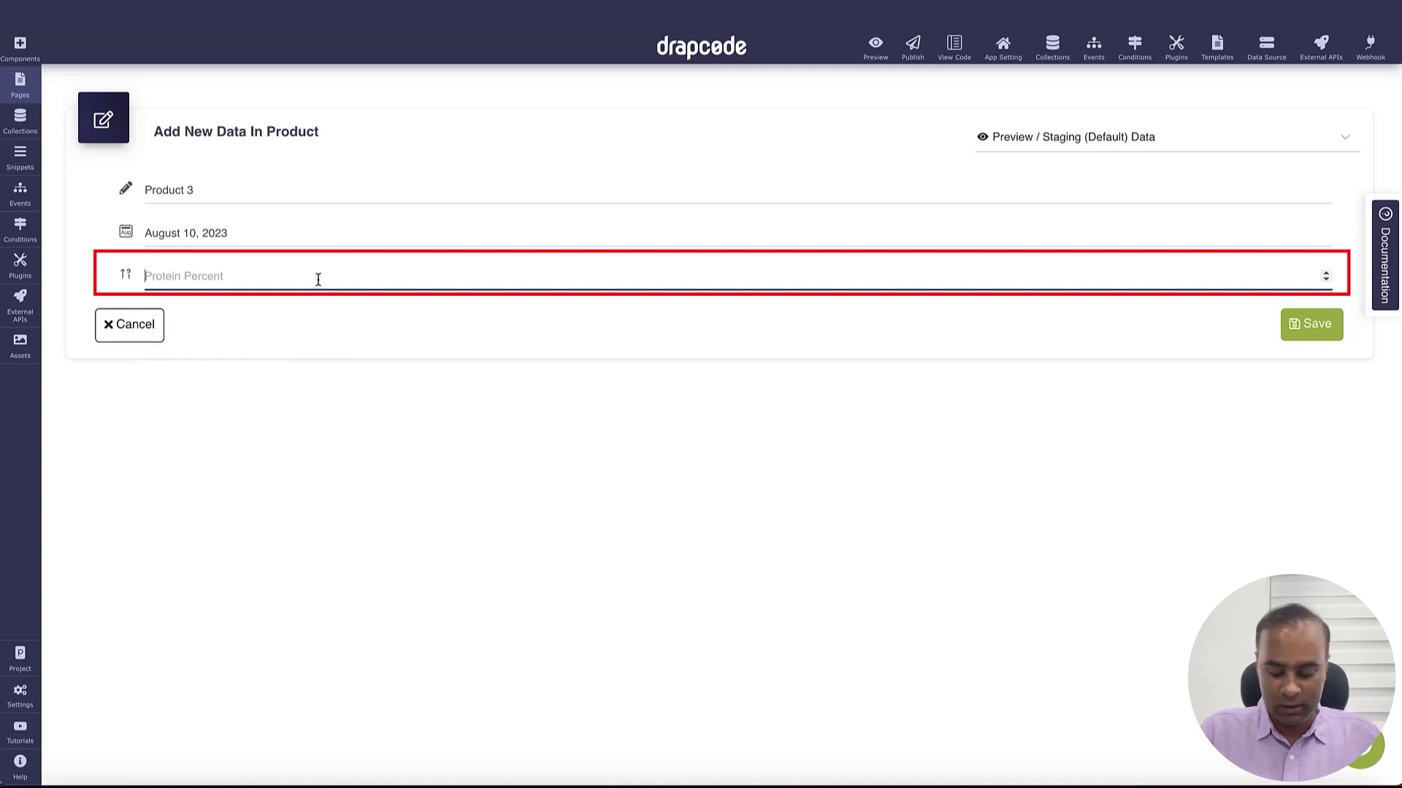
text(98)
click(1302, 330)
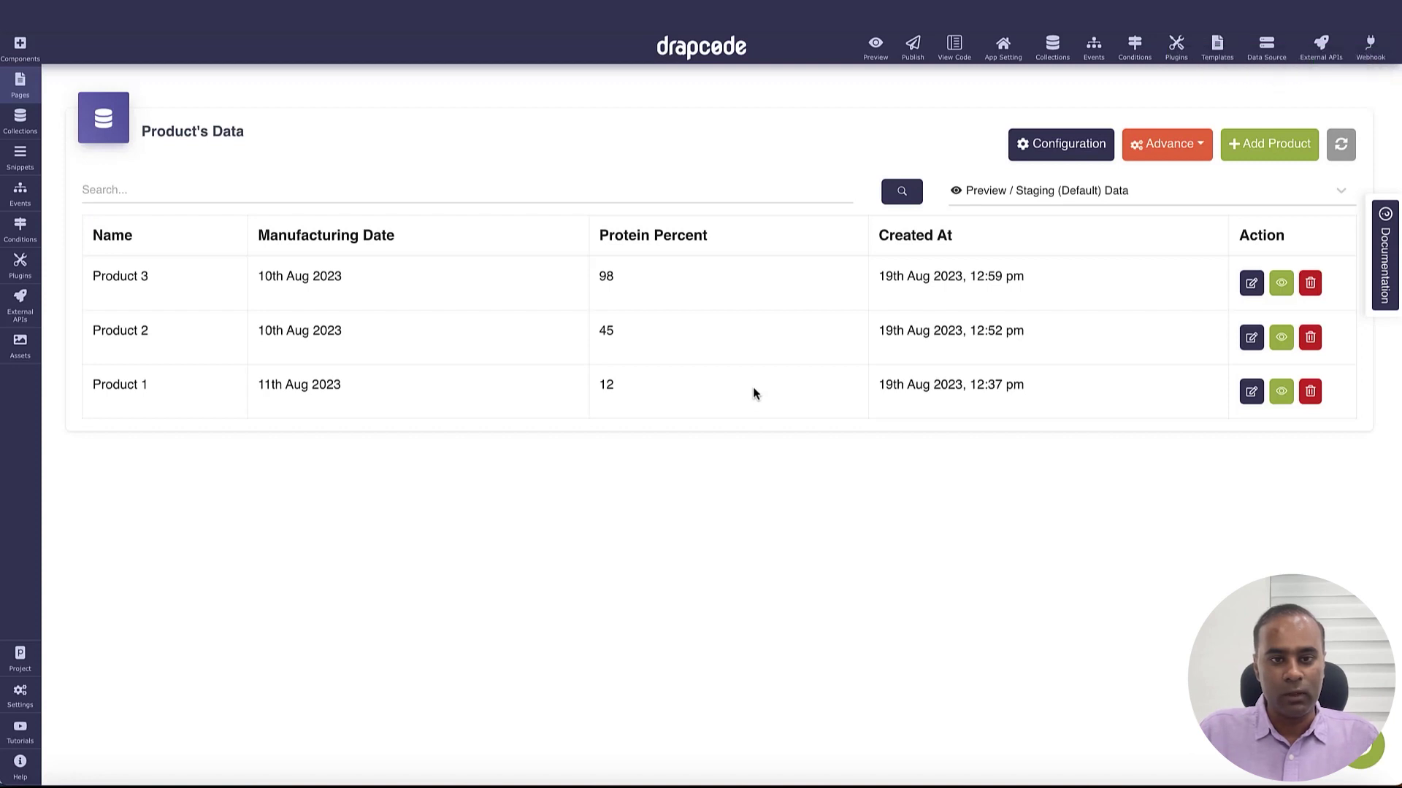
drag(100, 276, 168, 363)
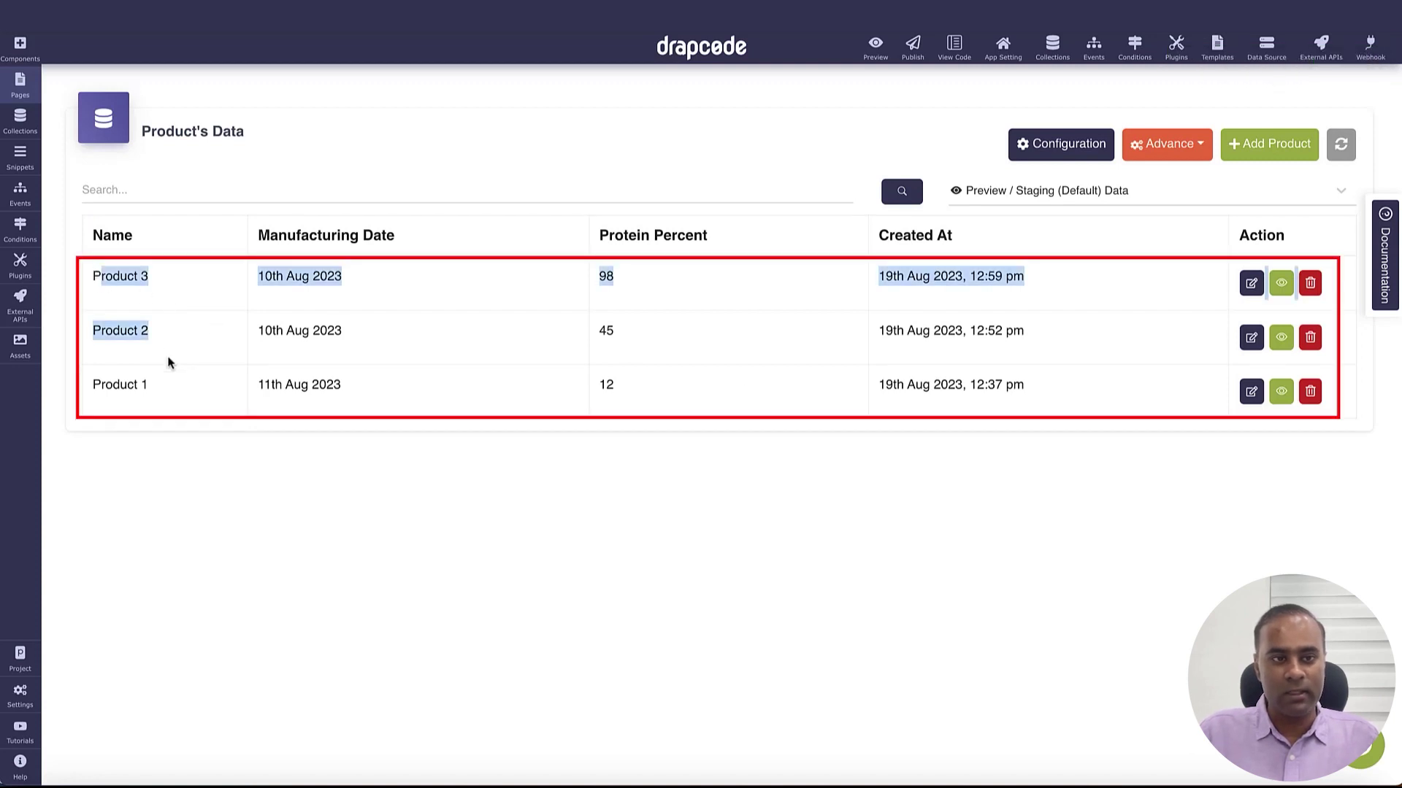
click(516, 395)
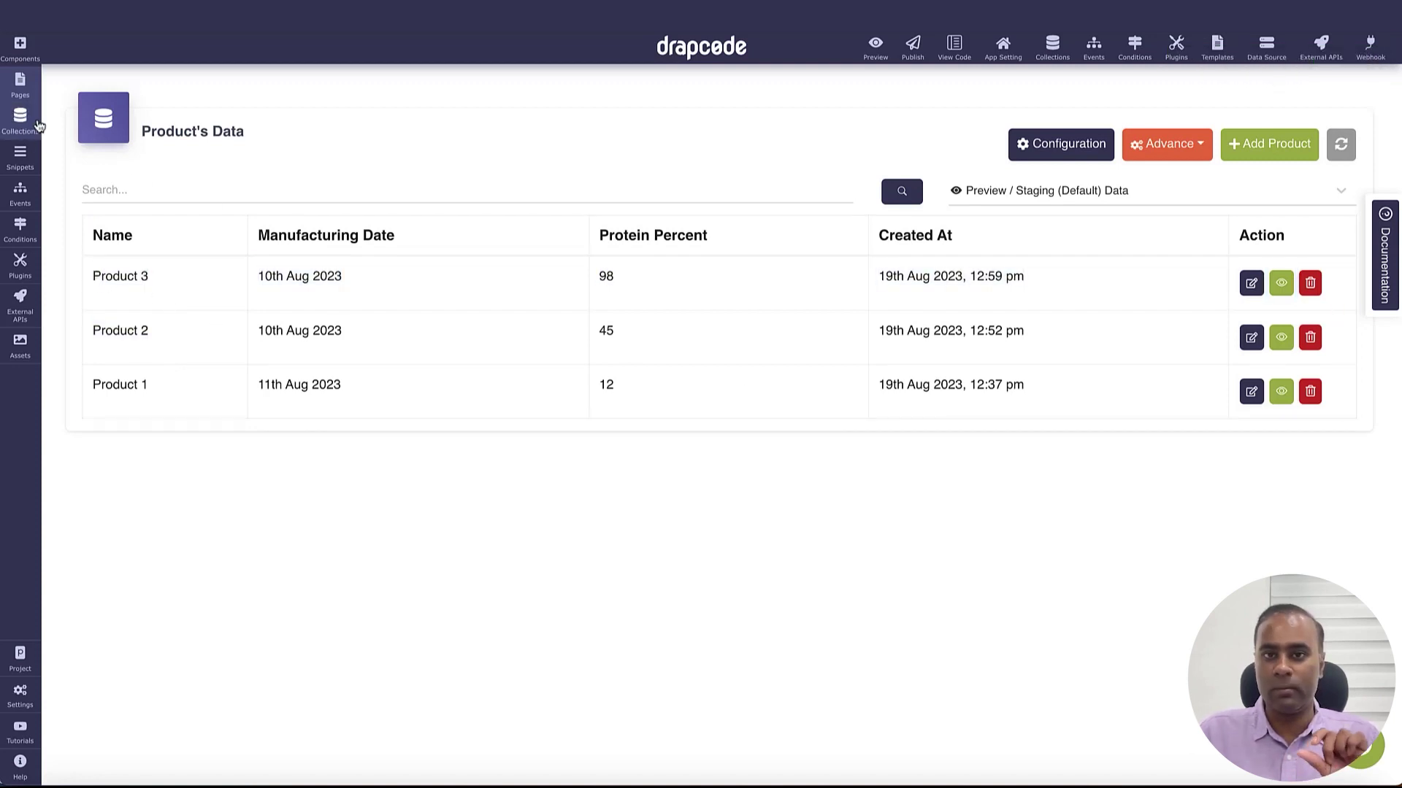
Step: Open the Home page for editing and delete its existing two-column section below the navbar
click(22, 84)
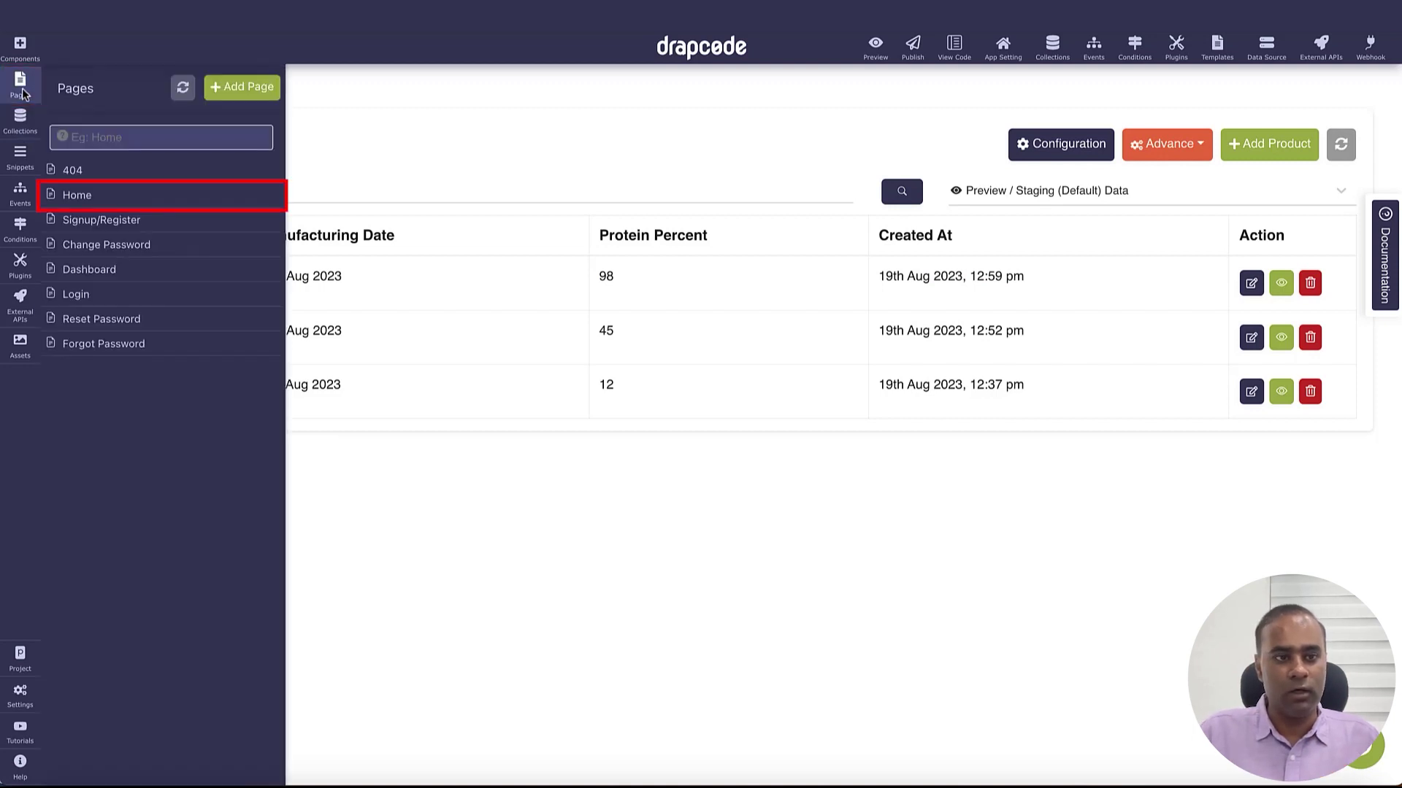
click(87, 198)
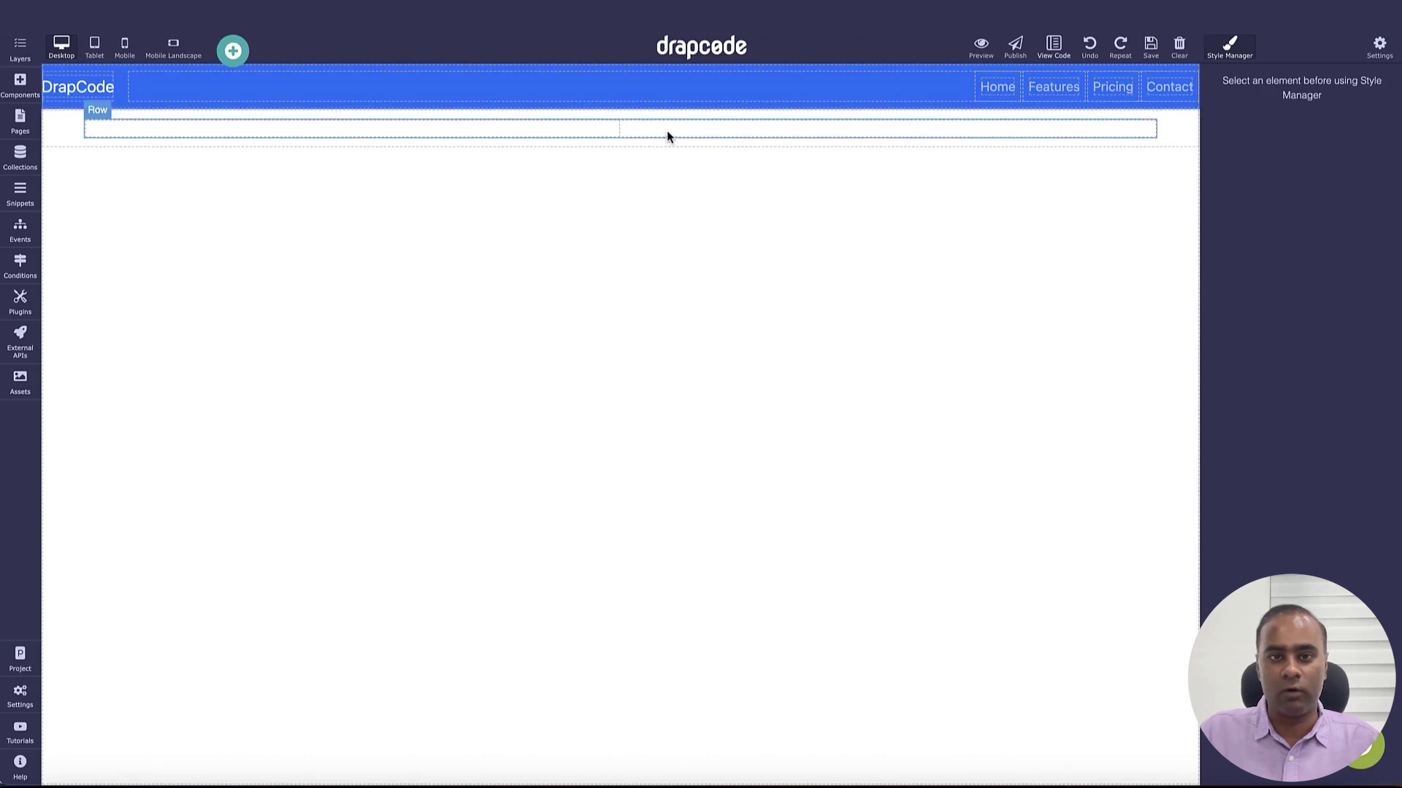
click(897, 138)
click(1176, 131)
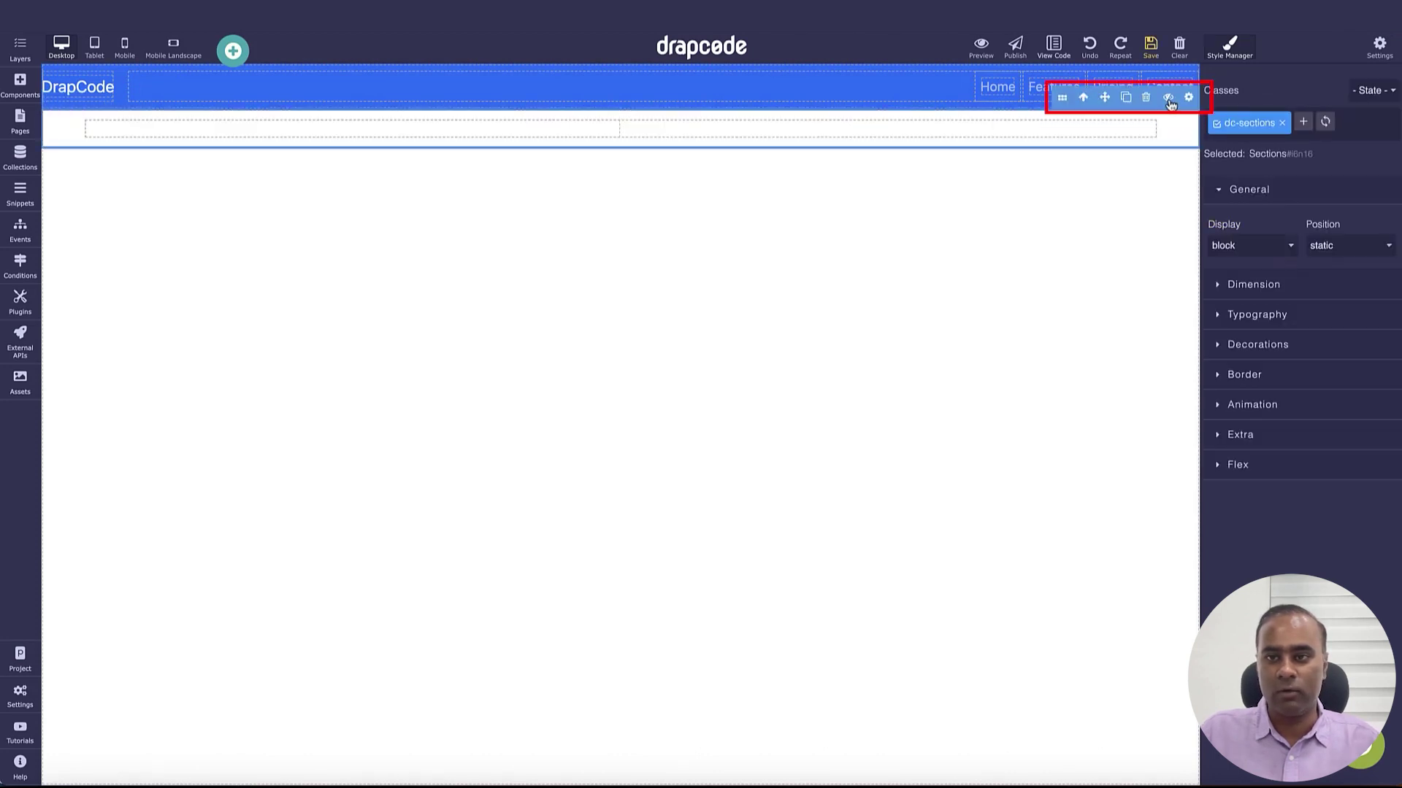
click(1158, 98)
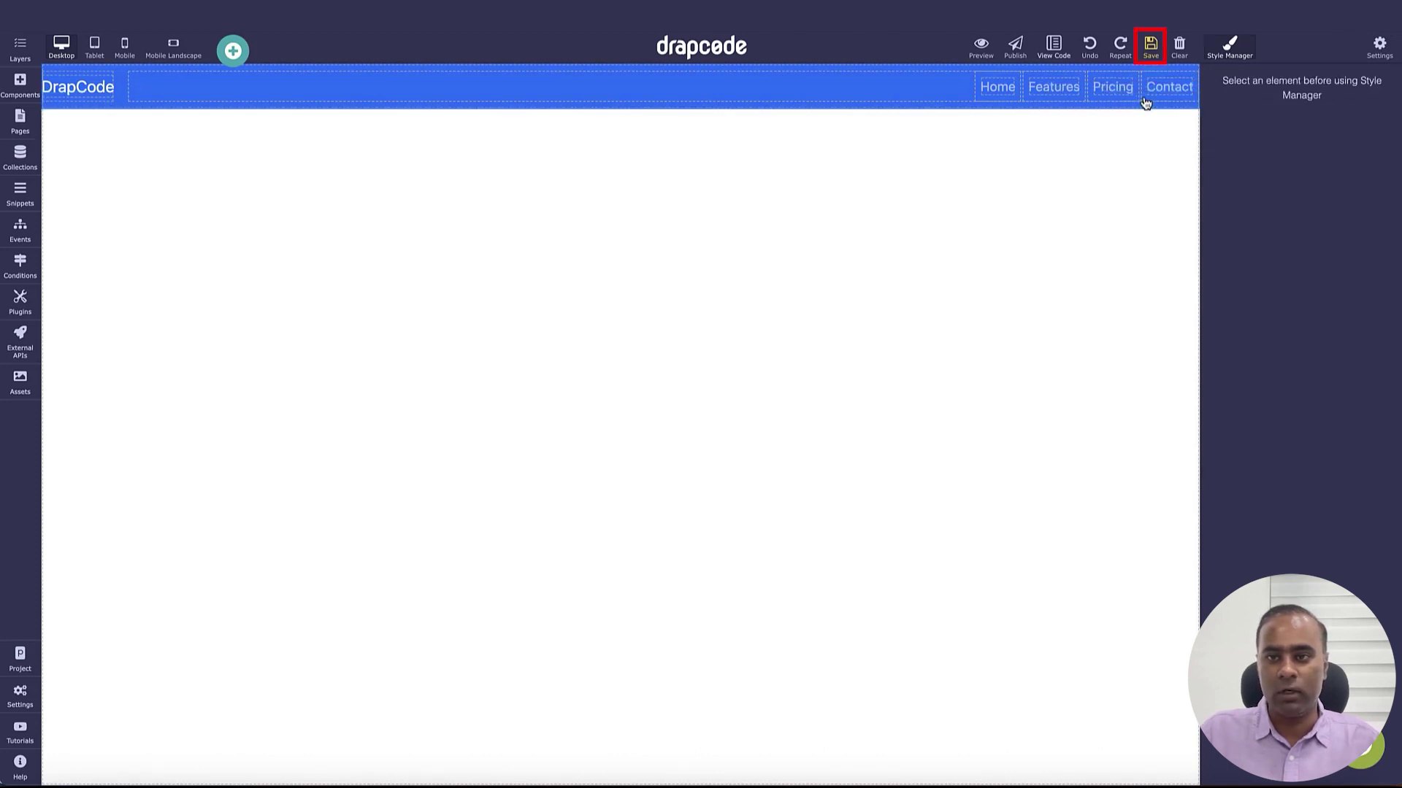
Step: Add a new single-column section below the navbar on the Home page
click(20, 81)
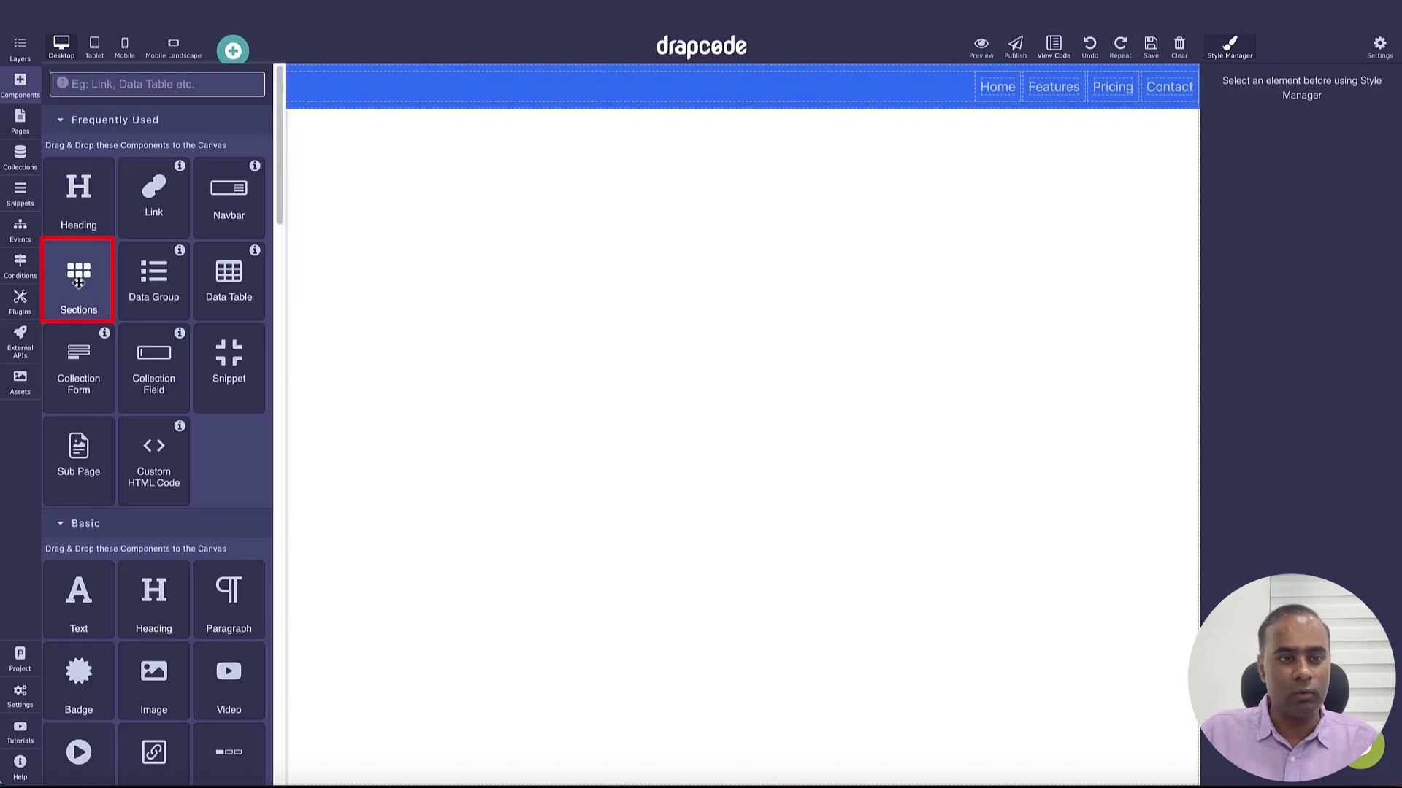
drag(78, 281, 380, 344)
click(304, 197)
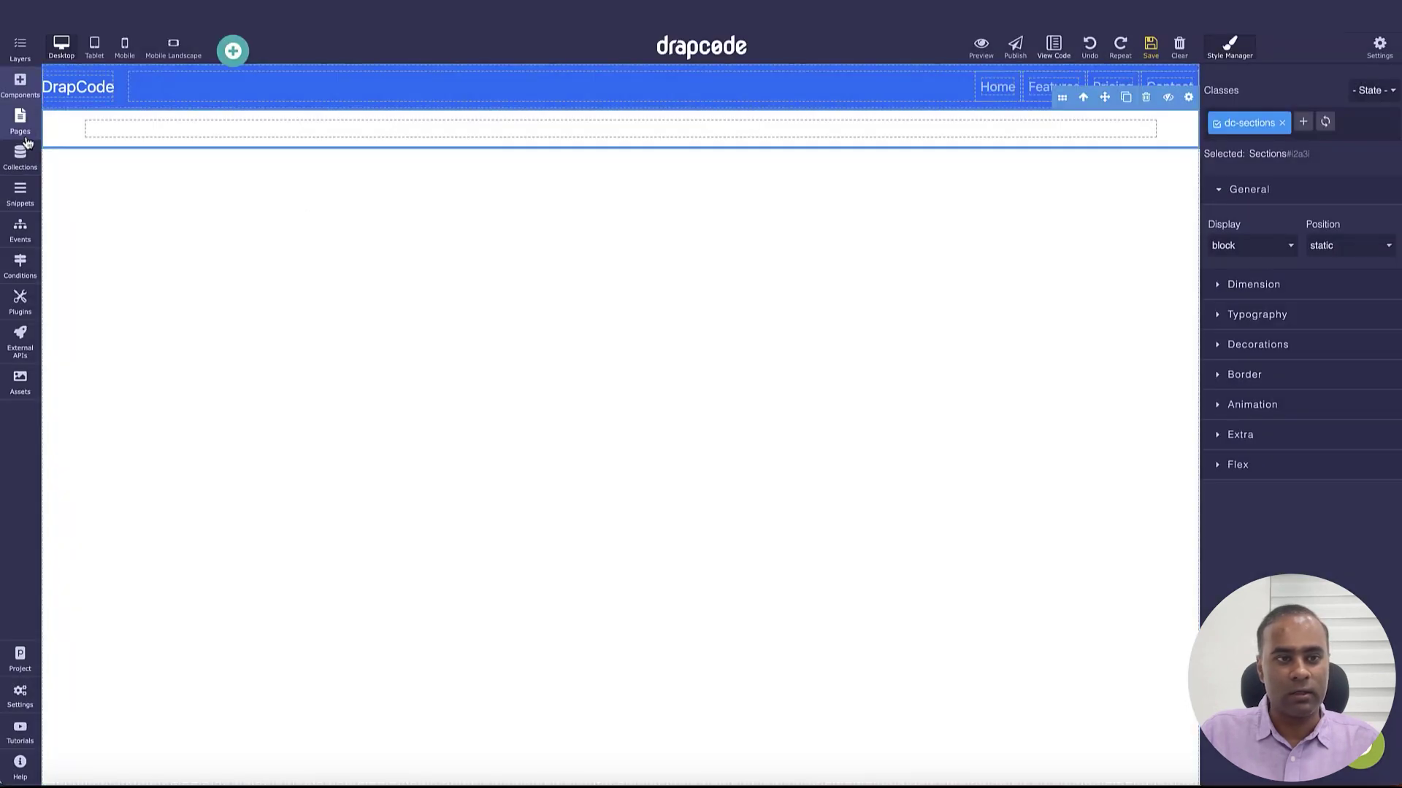
Step: Place a Data Group in the section's column and have it get data from the Product collection
click(21, 86)
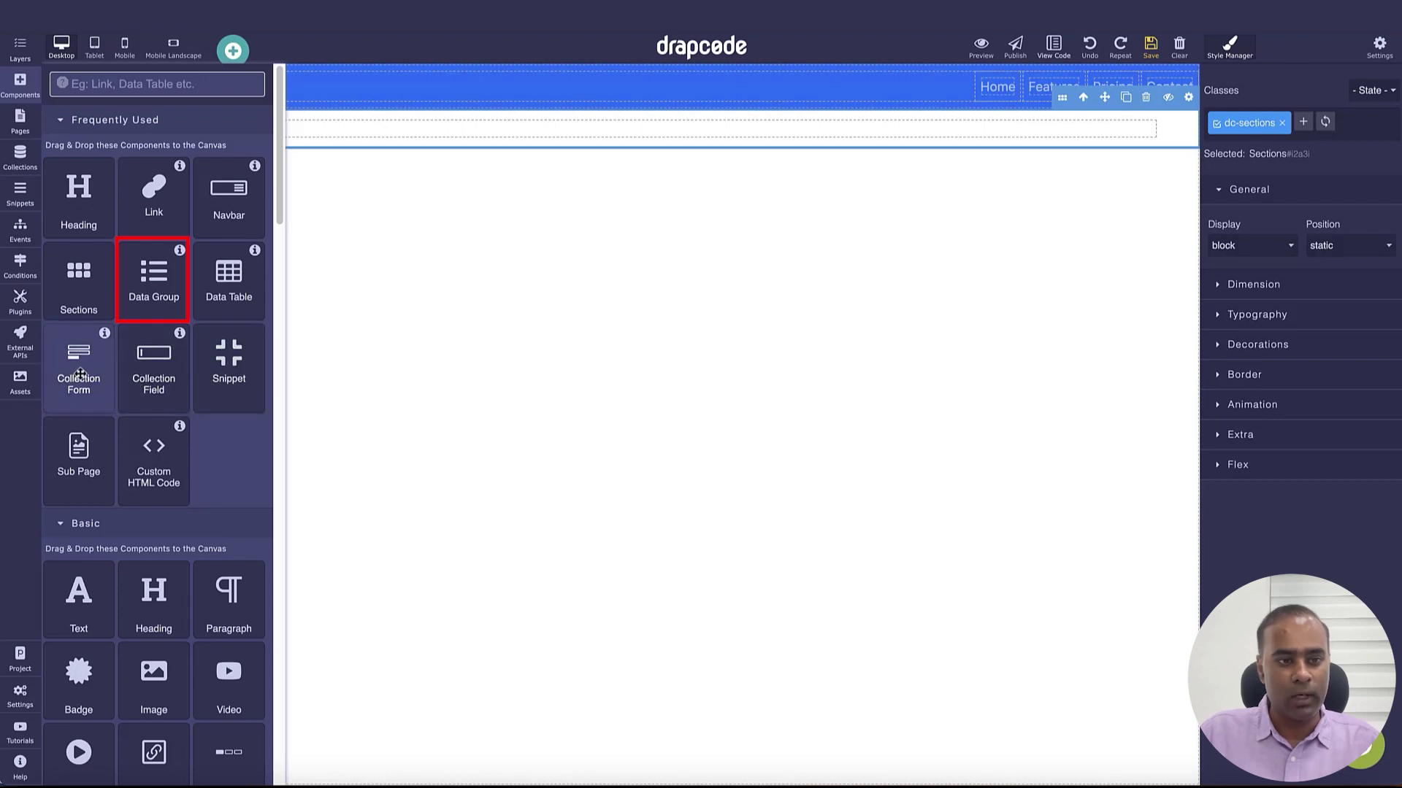
drag(154, 281, 576, 134)
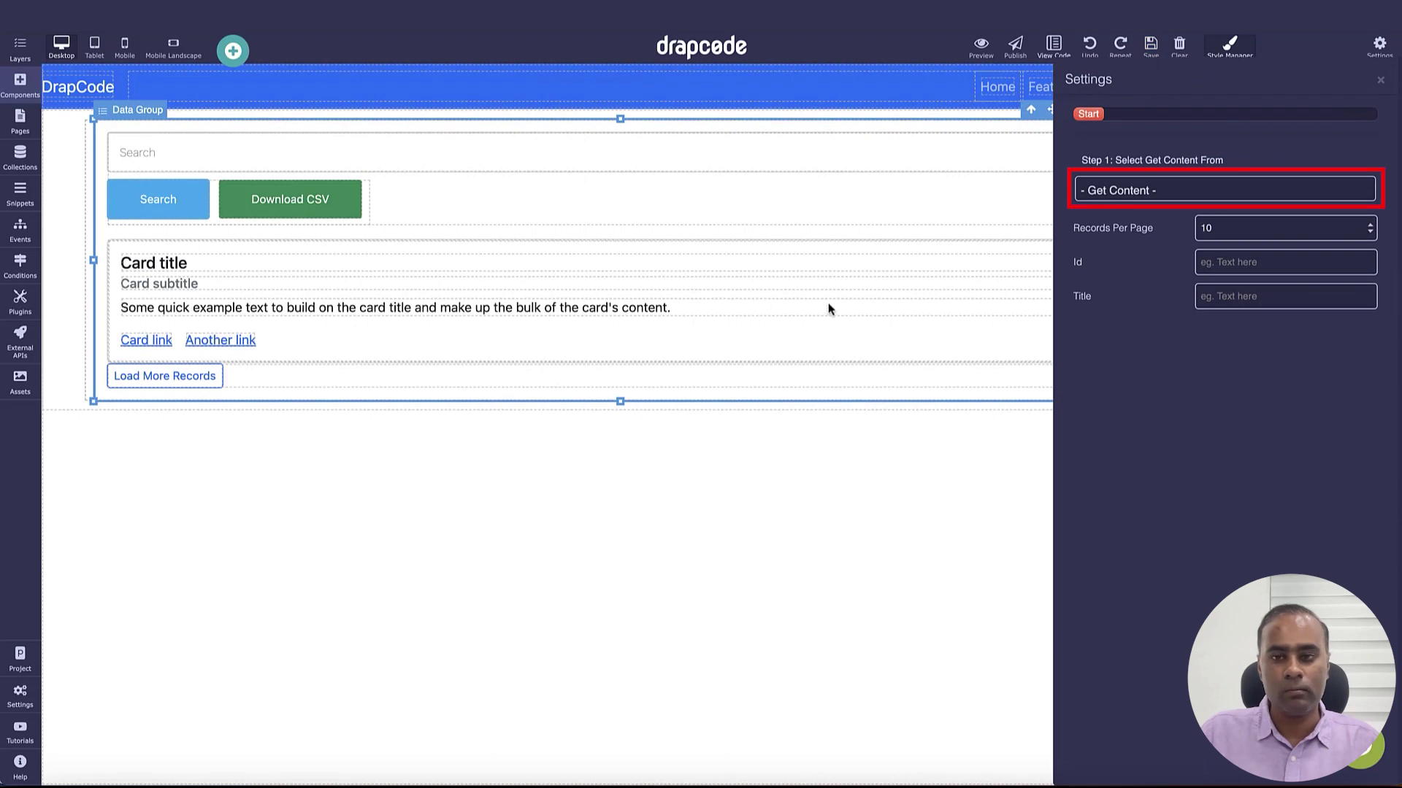
click(1160, 199)
click(1150, 208)
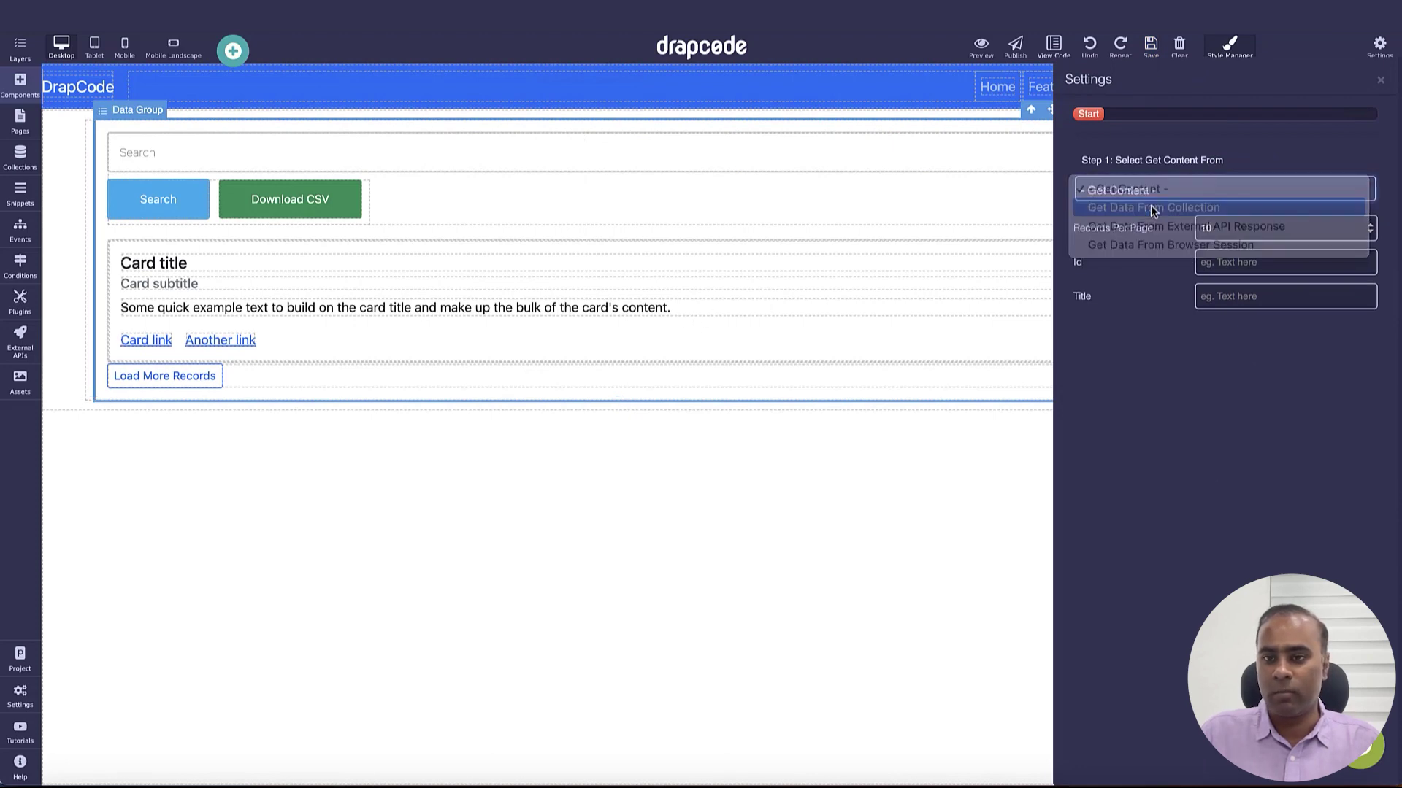
click(1168, 257)
click(1167, 278)
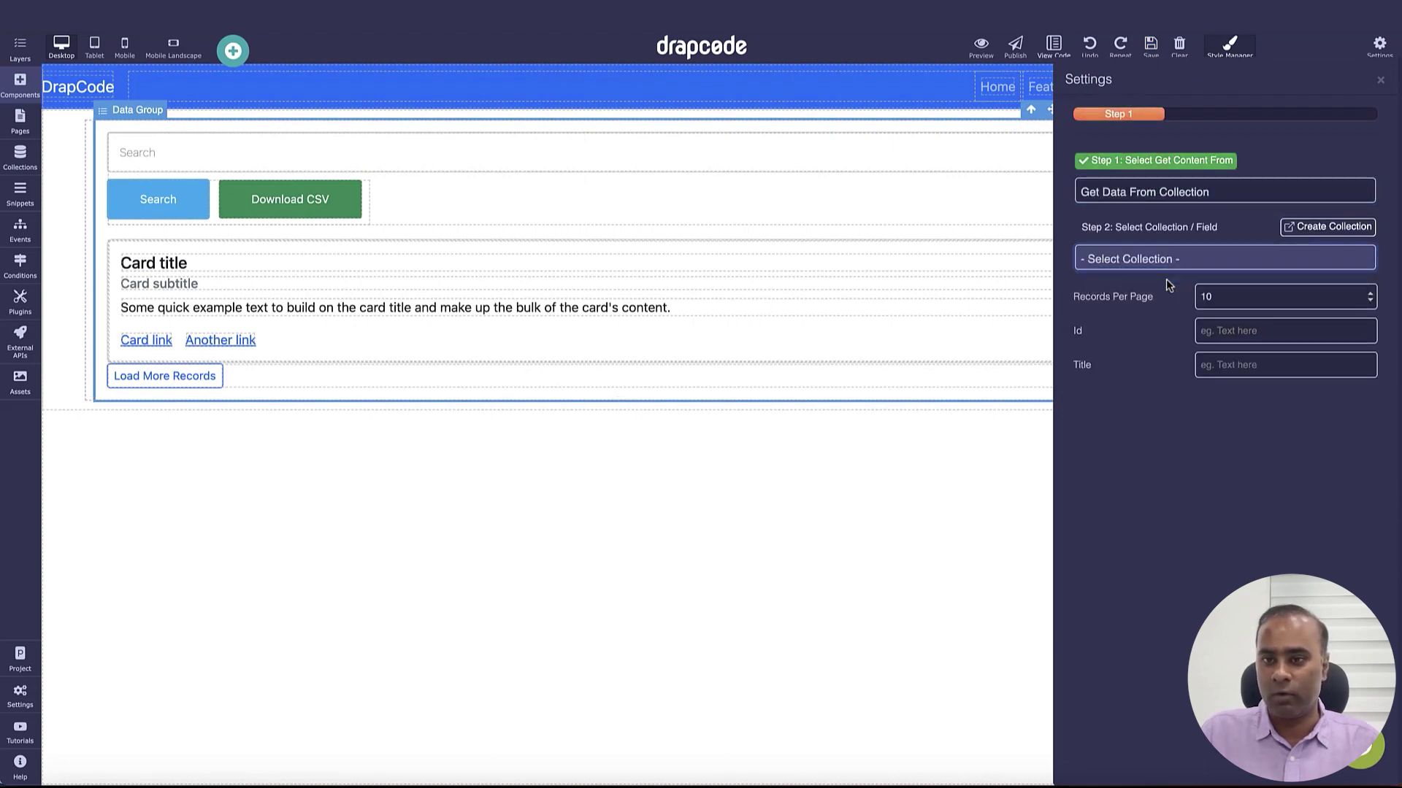
click(825, 374)
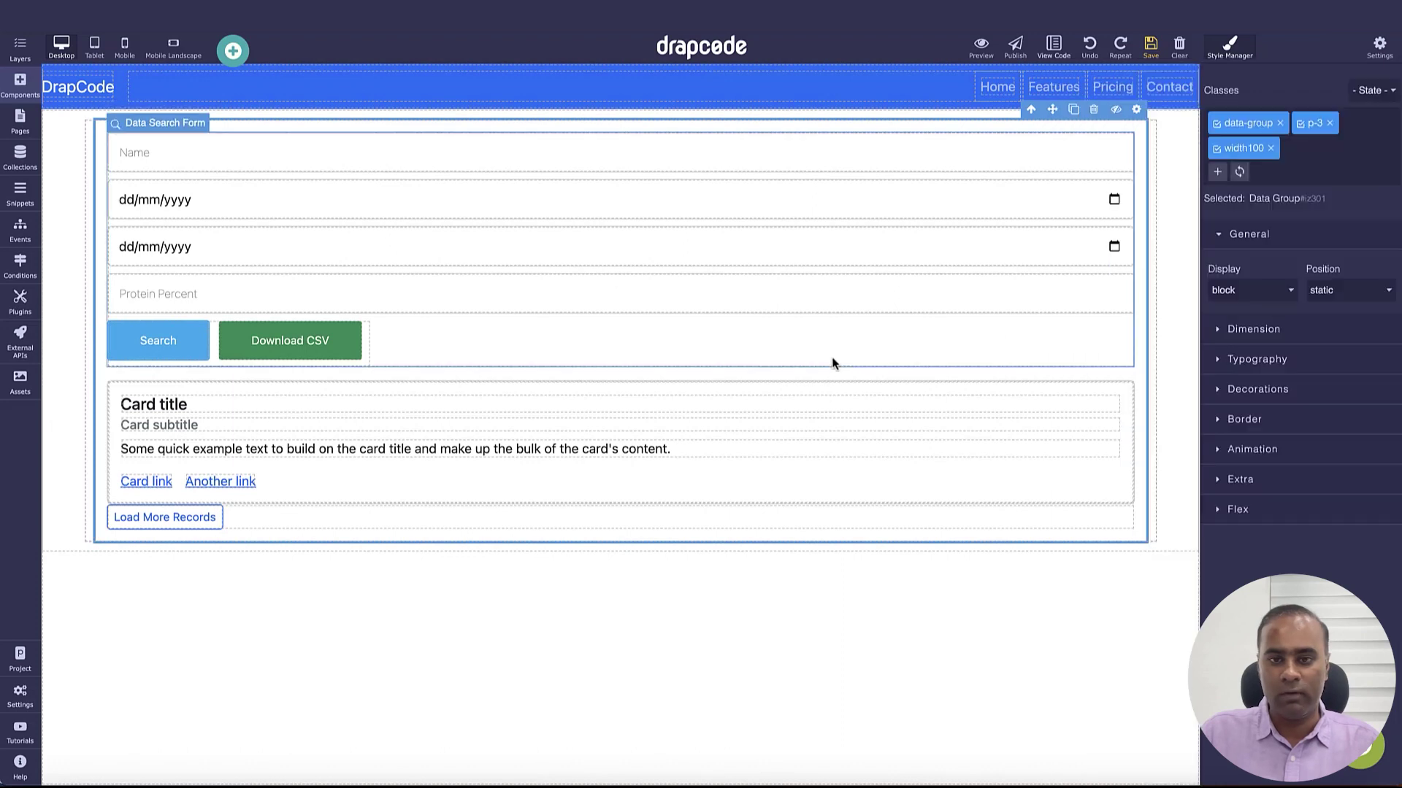
Step: Delete the search form and both card links from the data group
click(1094, 109)
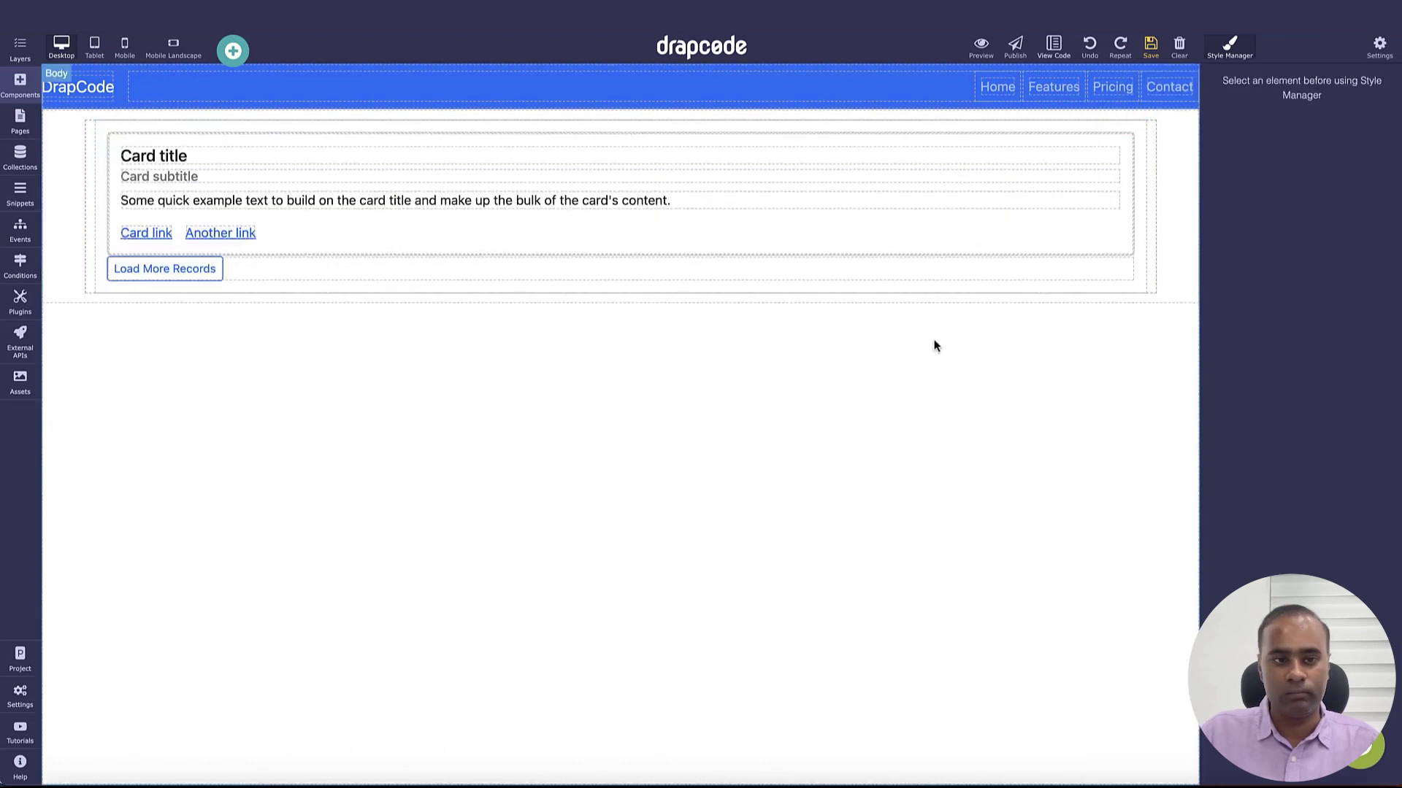
click(234, 234)
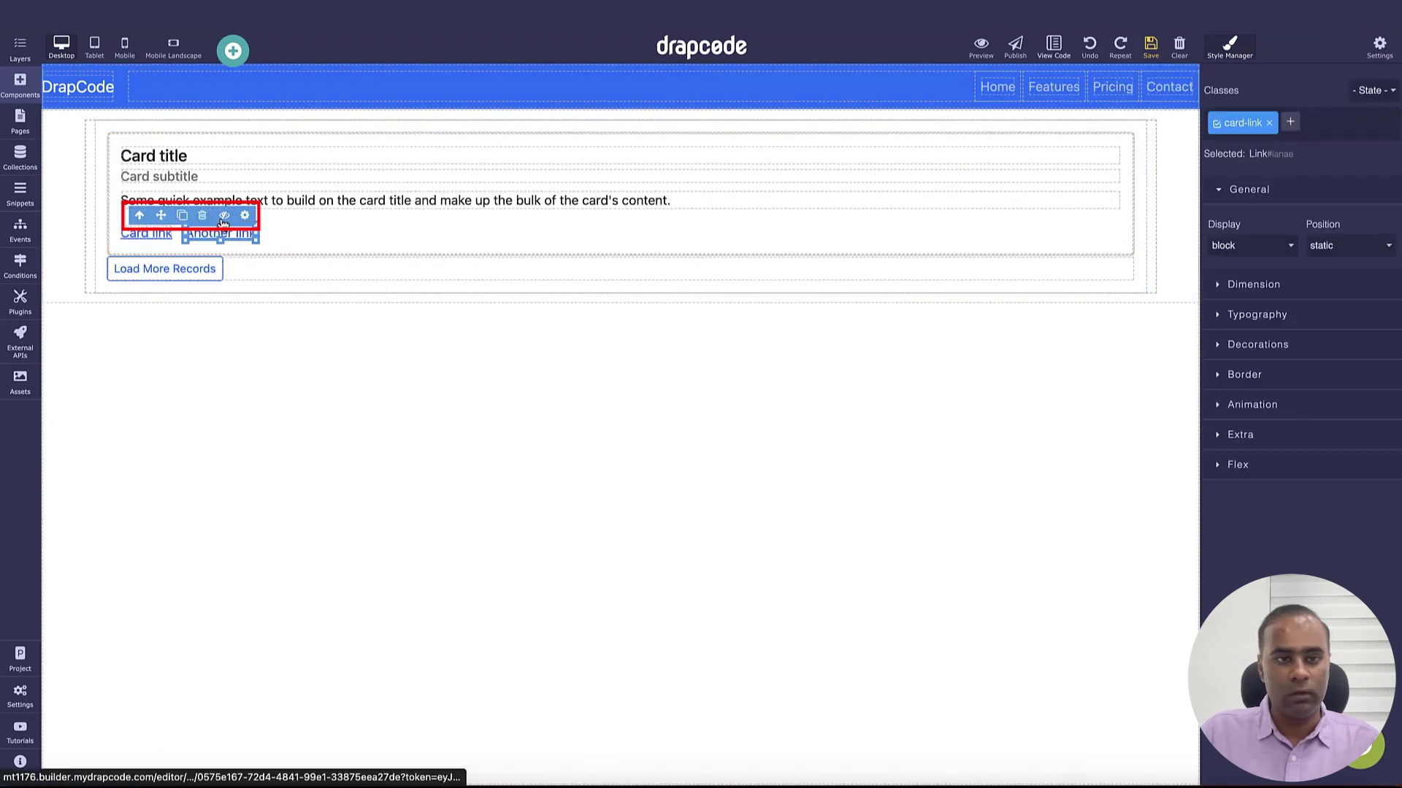
click(196, 217)
click(150, 234)
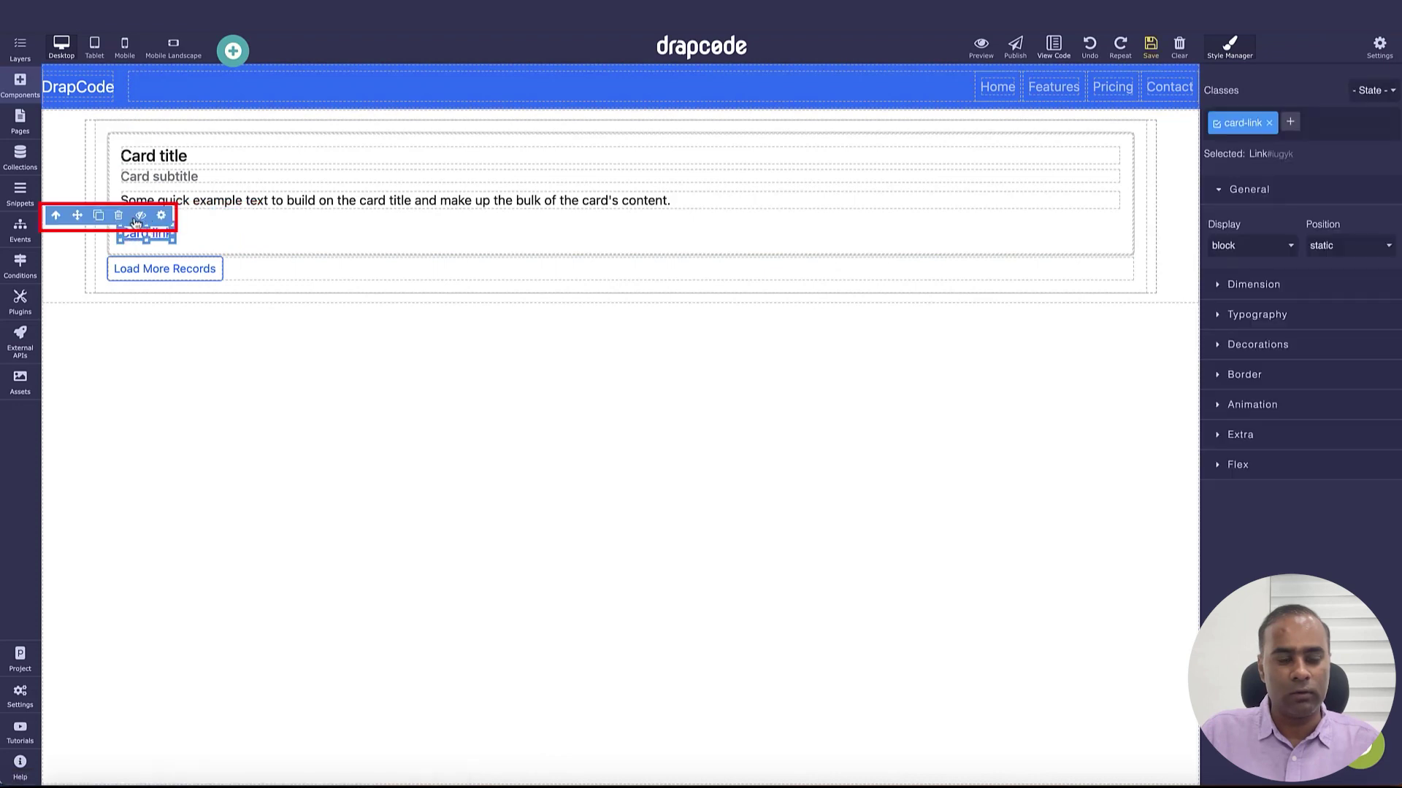
click(119, 215)
Step: Bind the card title heading to the Product collection's Name field and save the page
click(318, 162)
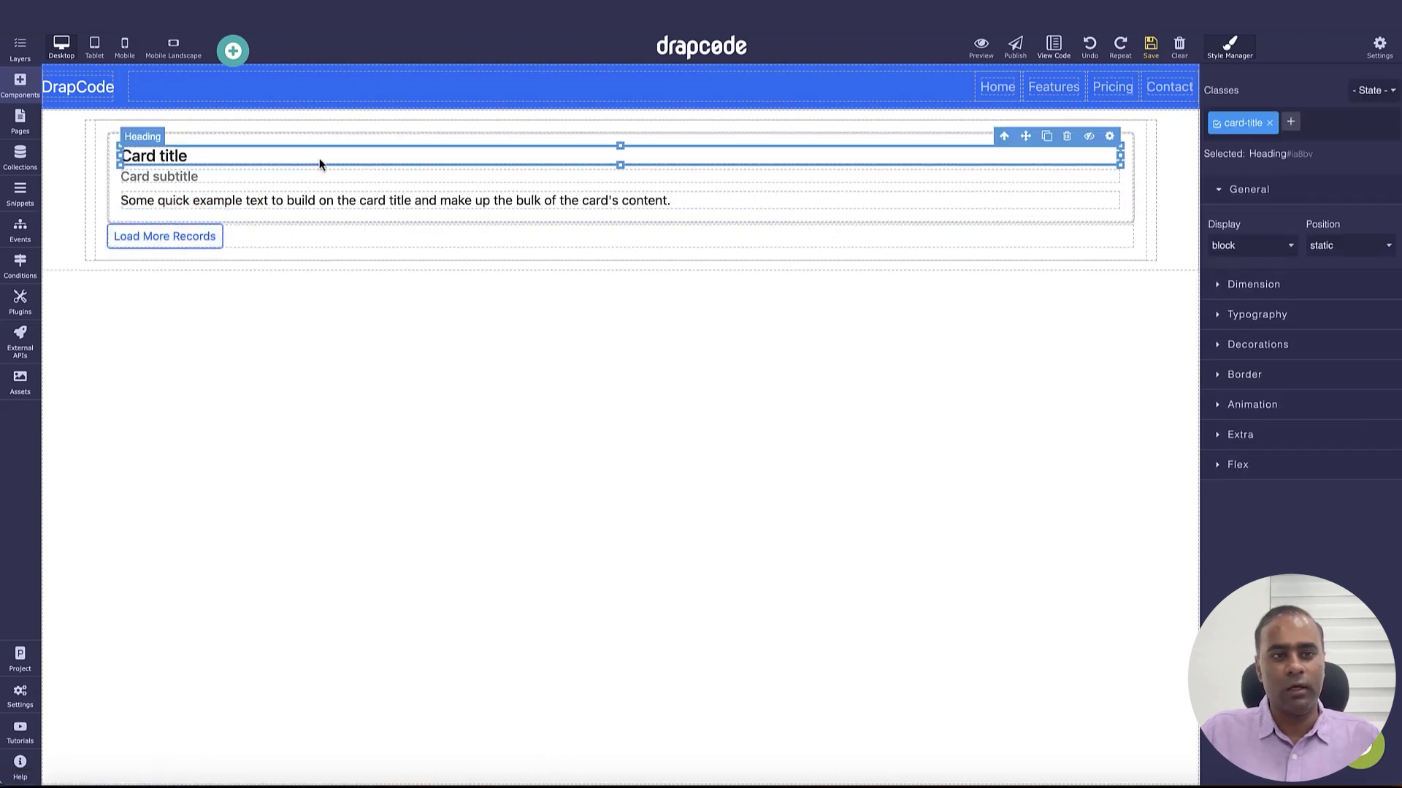
click(1109, 136)
click(1182, 349)
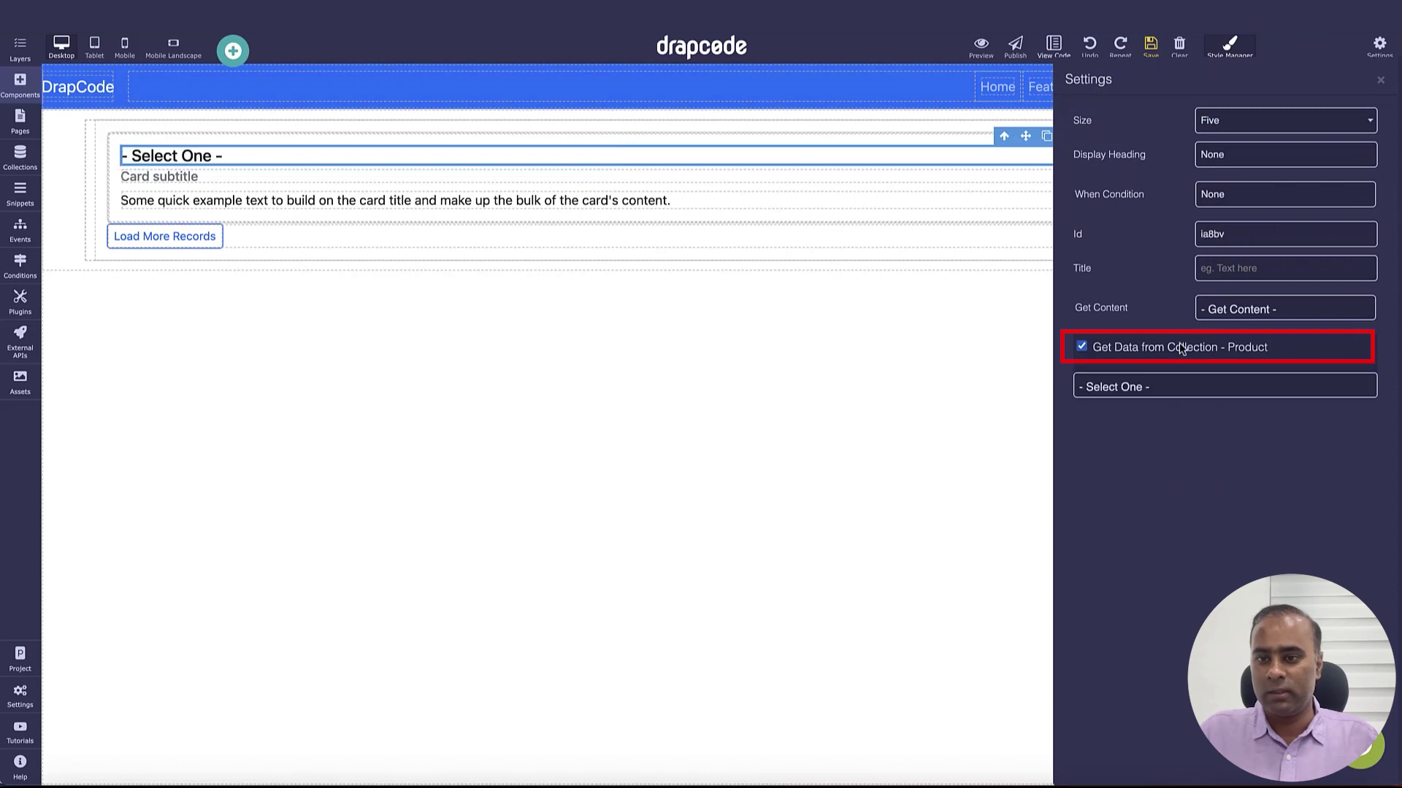
click(1166, 387)
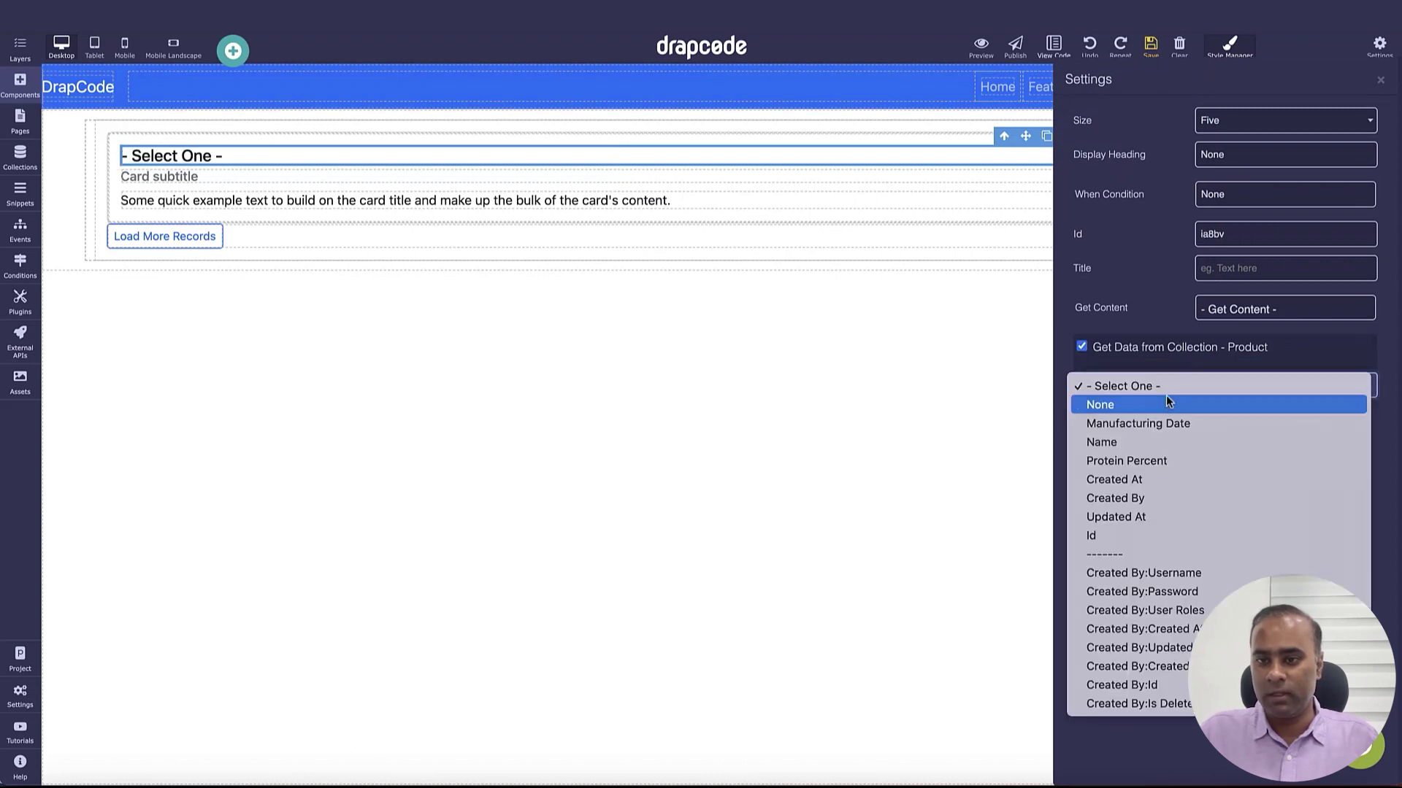
click(1171, 441)
click(1380, 80)
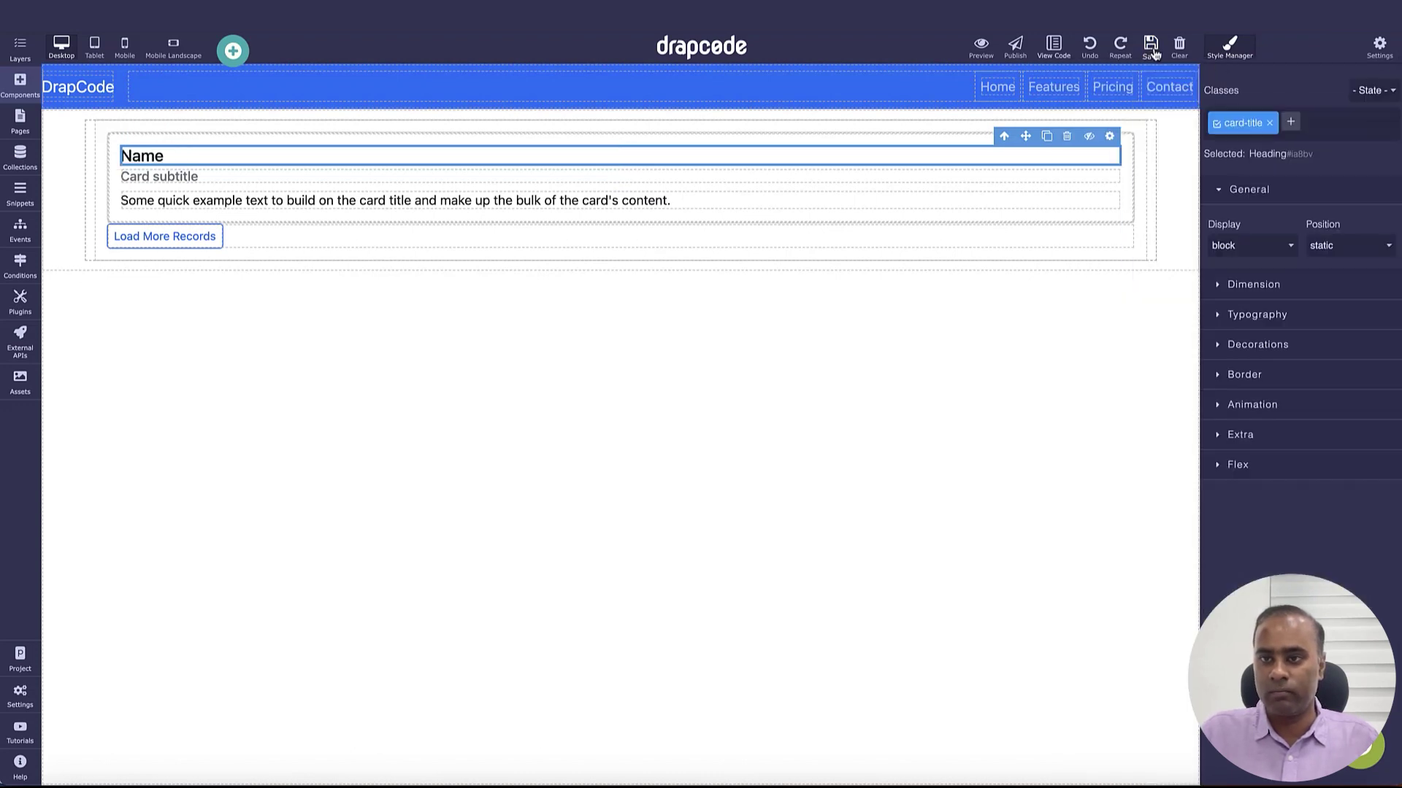
click(1152, 51)
click(1045, 294)
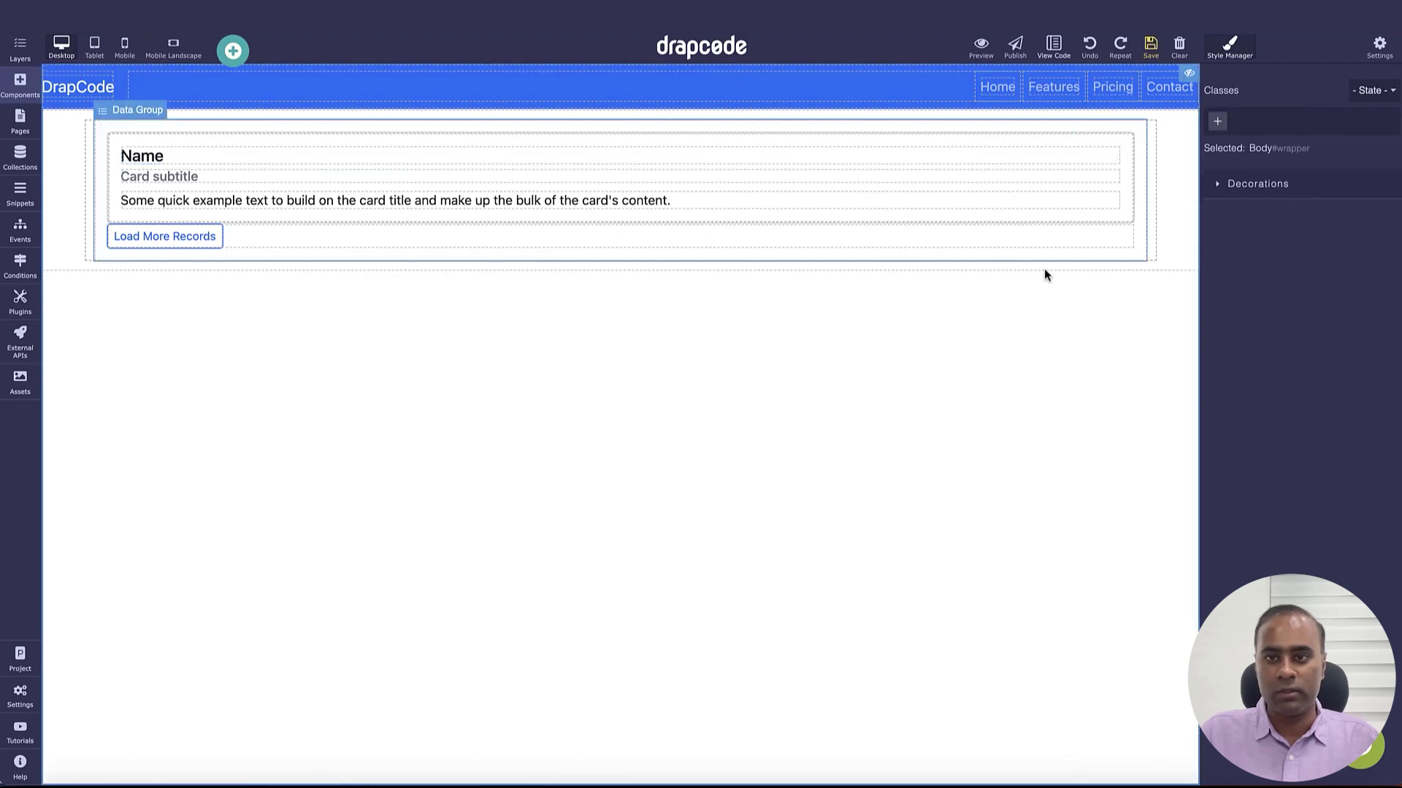
Step: Preview the Home page to check the product cards, and return to the page editor
click(981, 49)
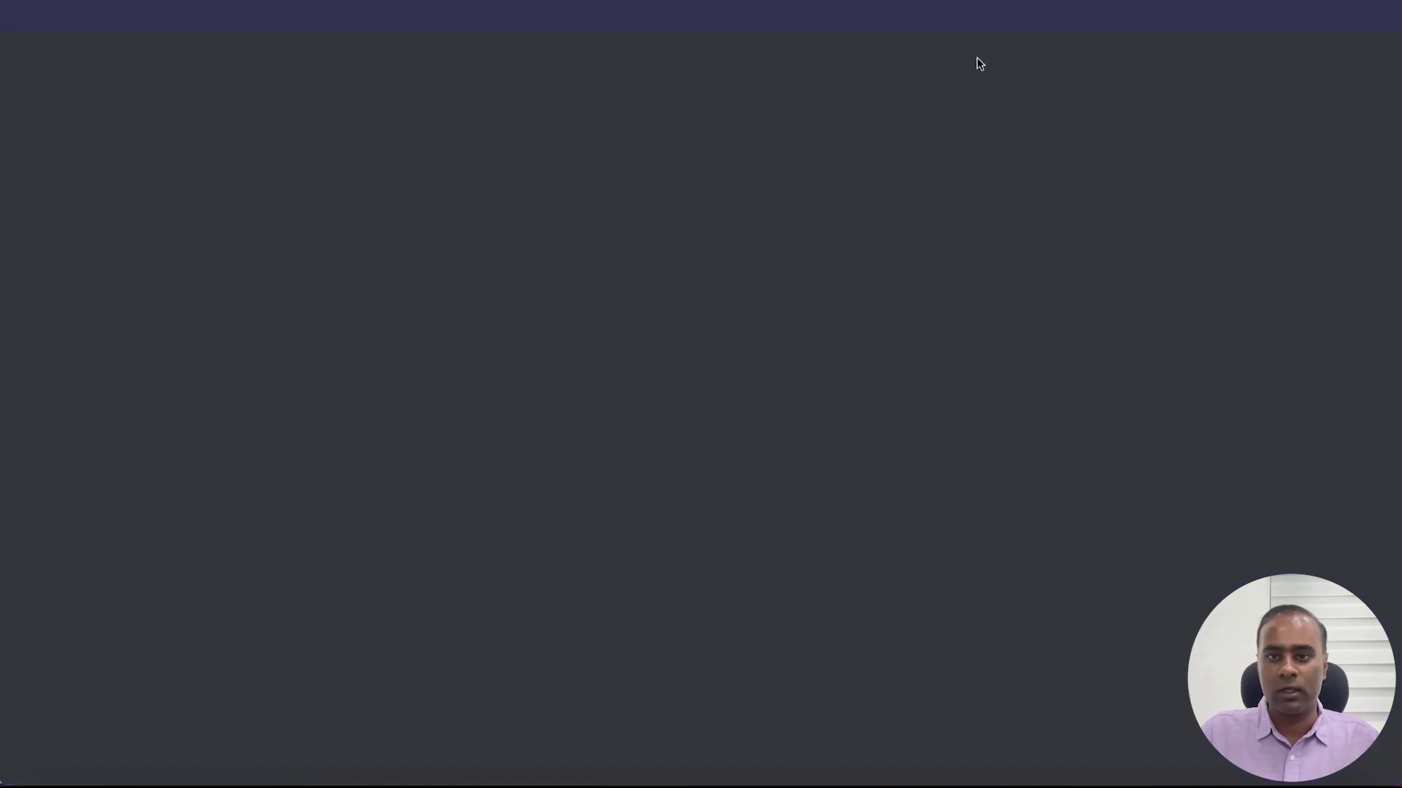
triple_click(227, 159)
click(479, 345)
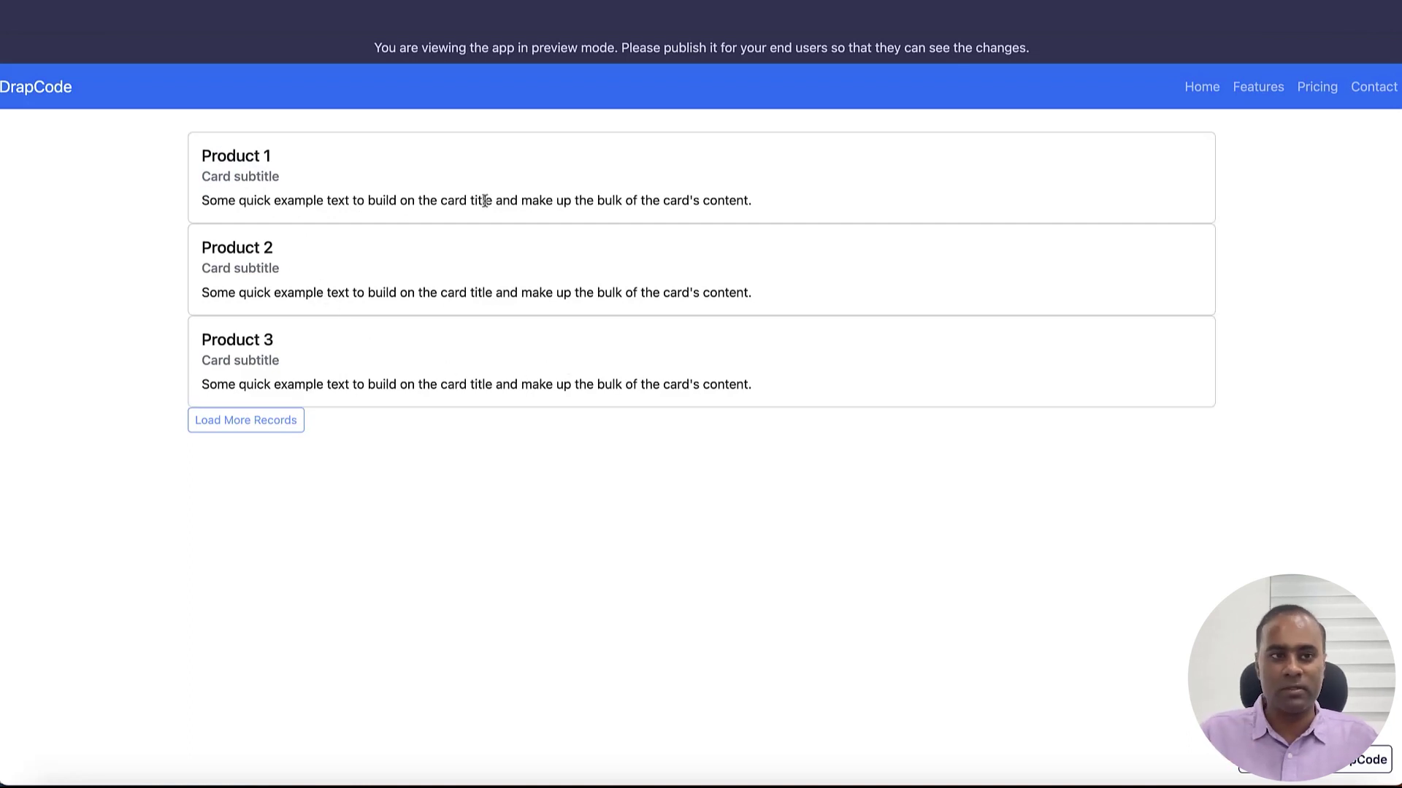
key(super+w)
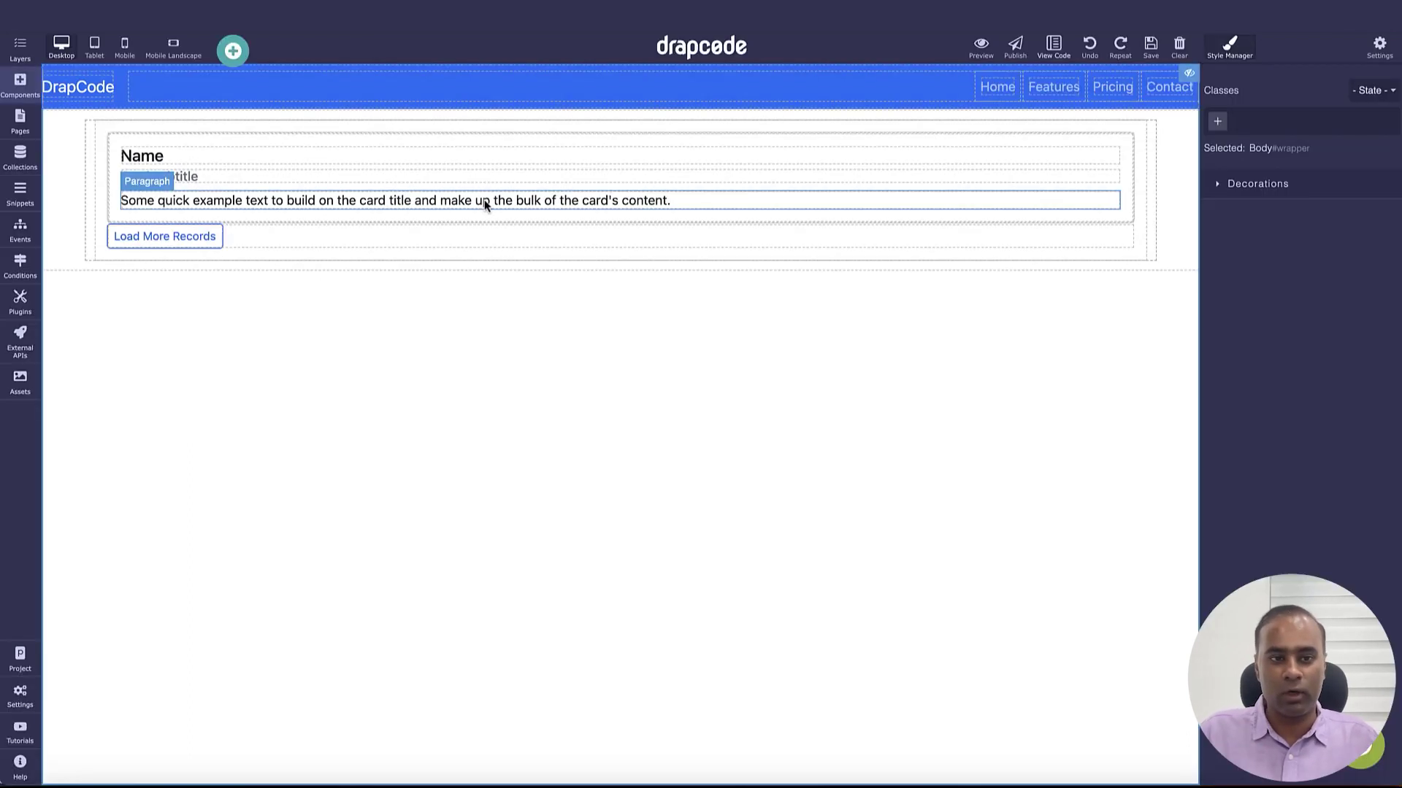
Step: Give the card a 10 px bottom margin, insert a Progress Bar between its subtitle and paragraph, and save the page
click(506, 241)
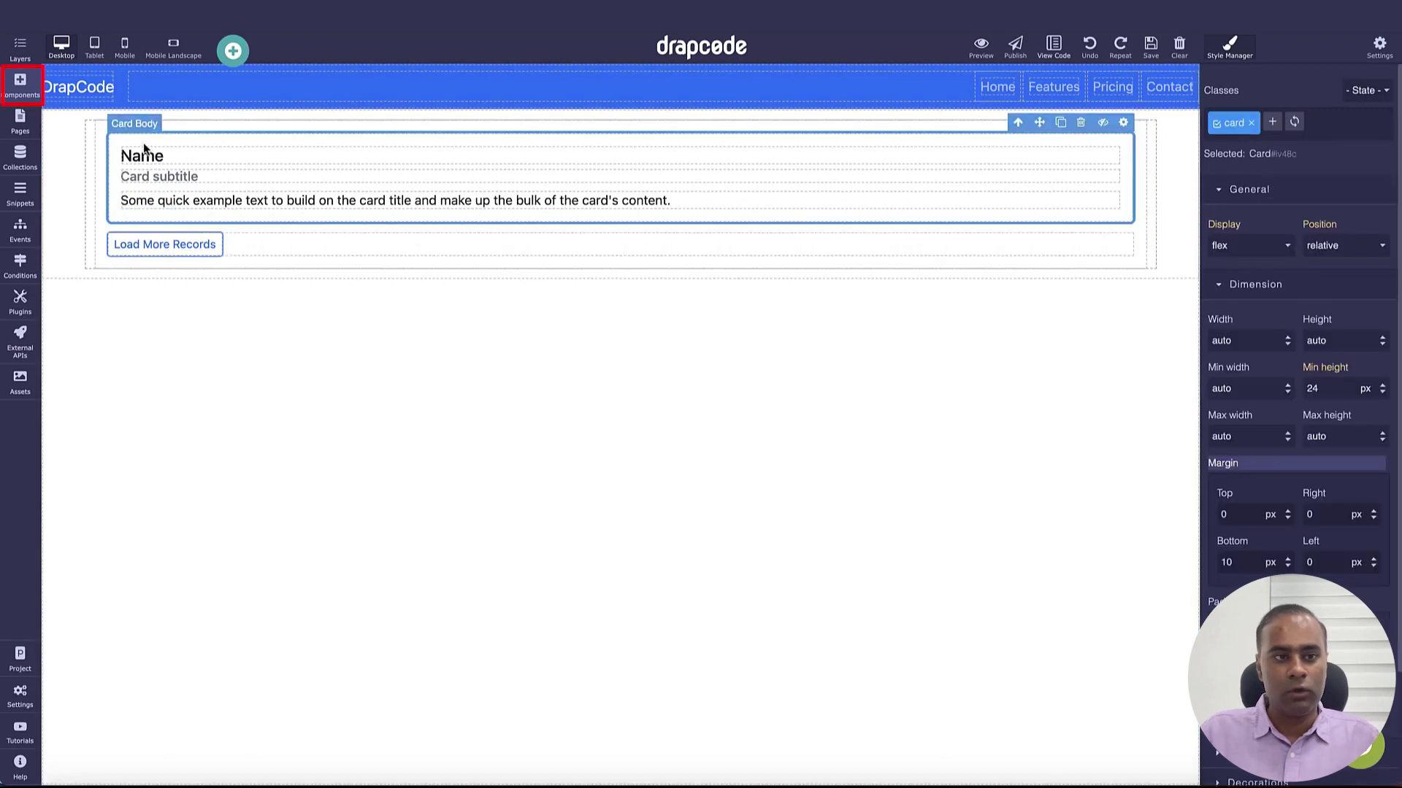
click(20, 84)
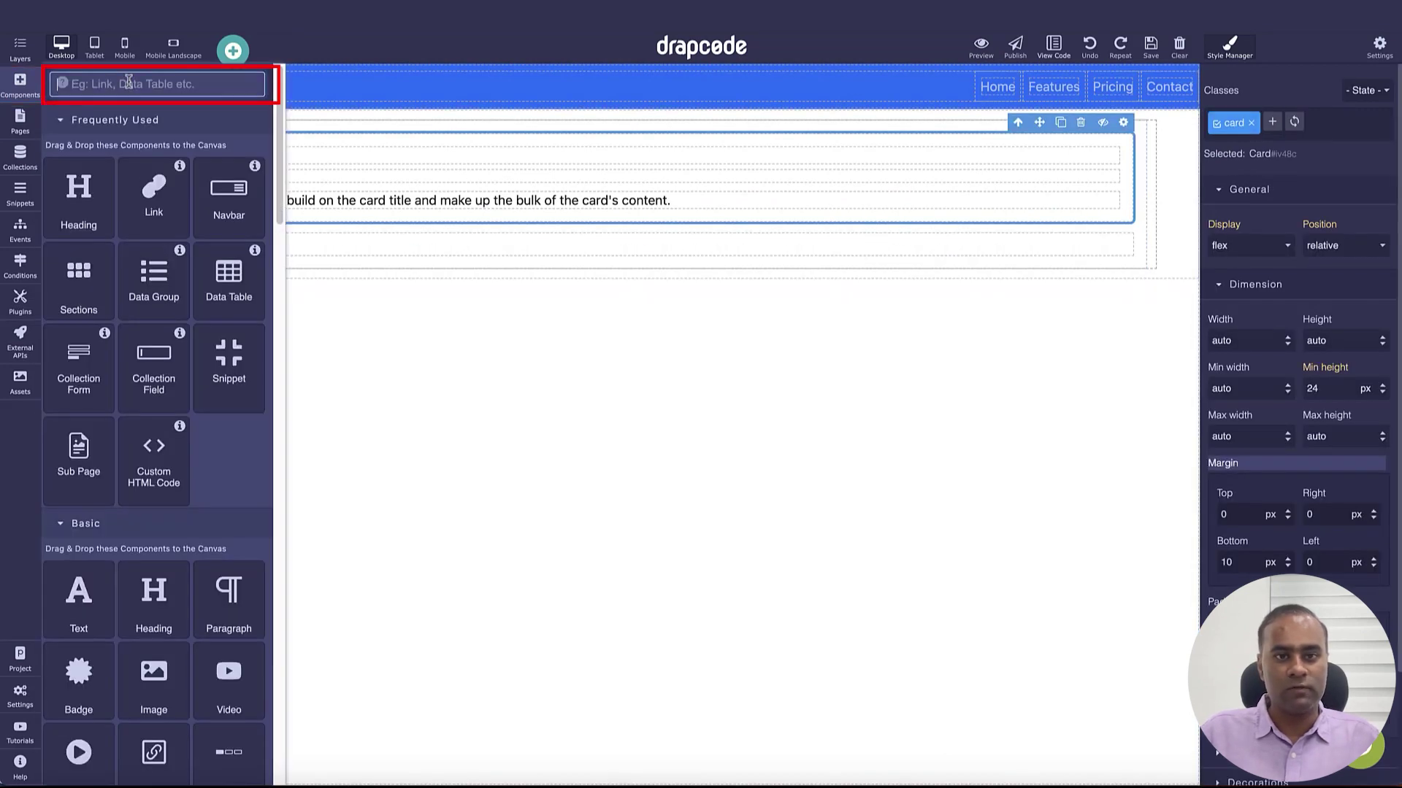
click(128, 83)
text(progre)
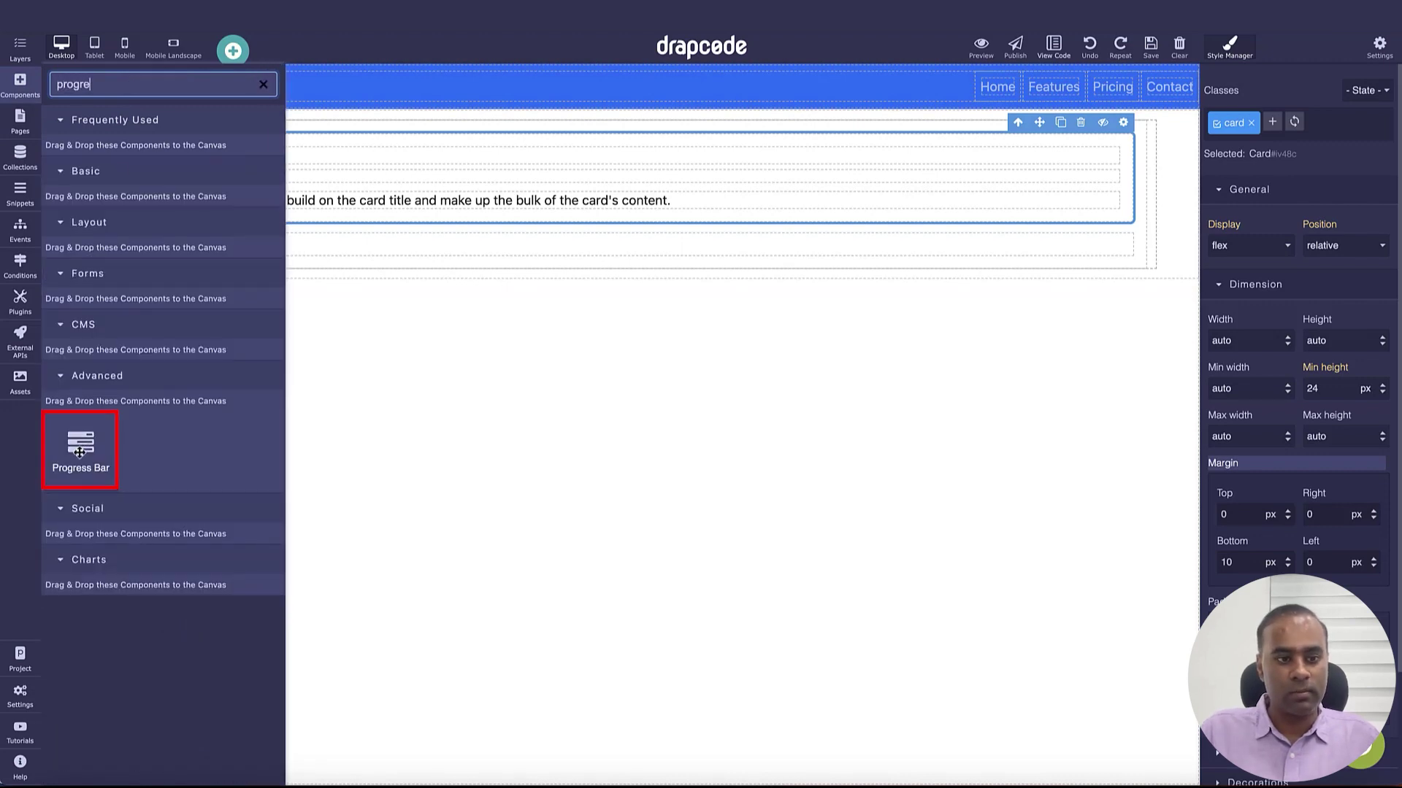
drag(80, 447, 352, 186)
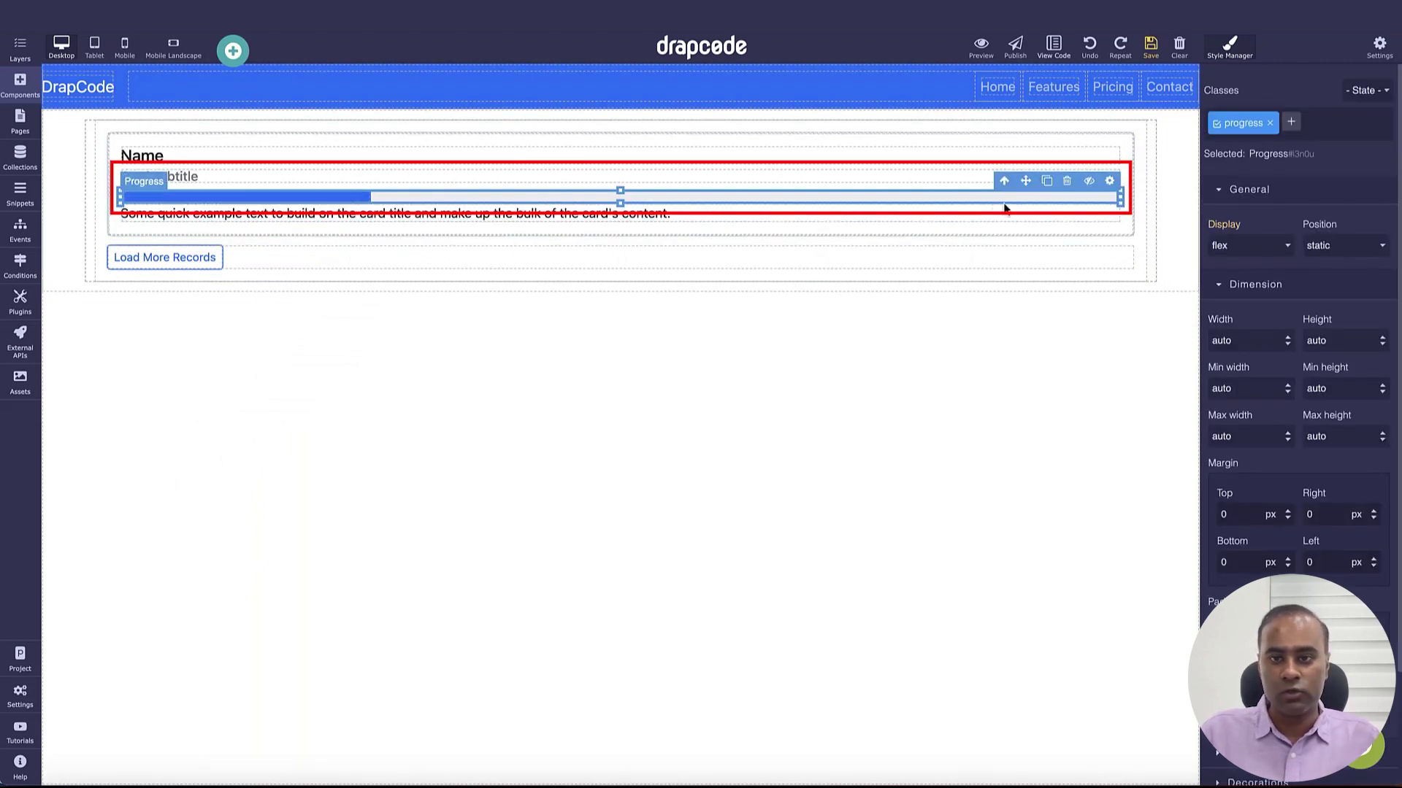
click(1149, 48)
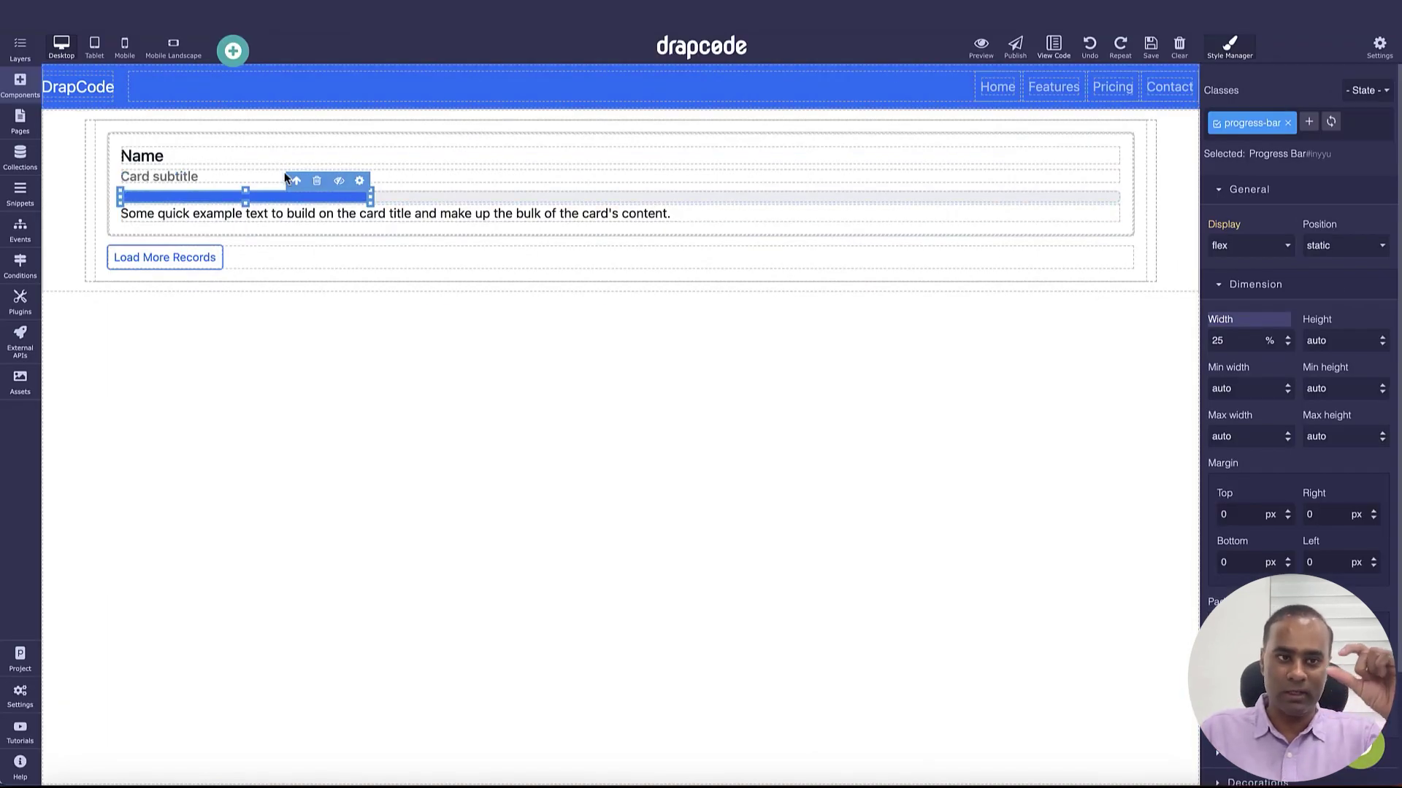
Step: Examine the outer Progress element and its inner Progress Bar in the page's layer structure
click(19, 48)
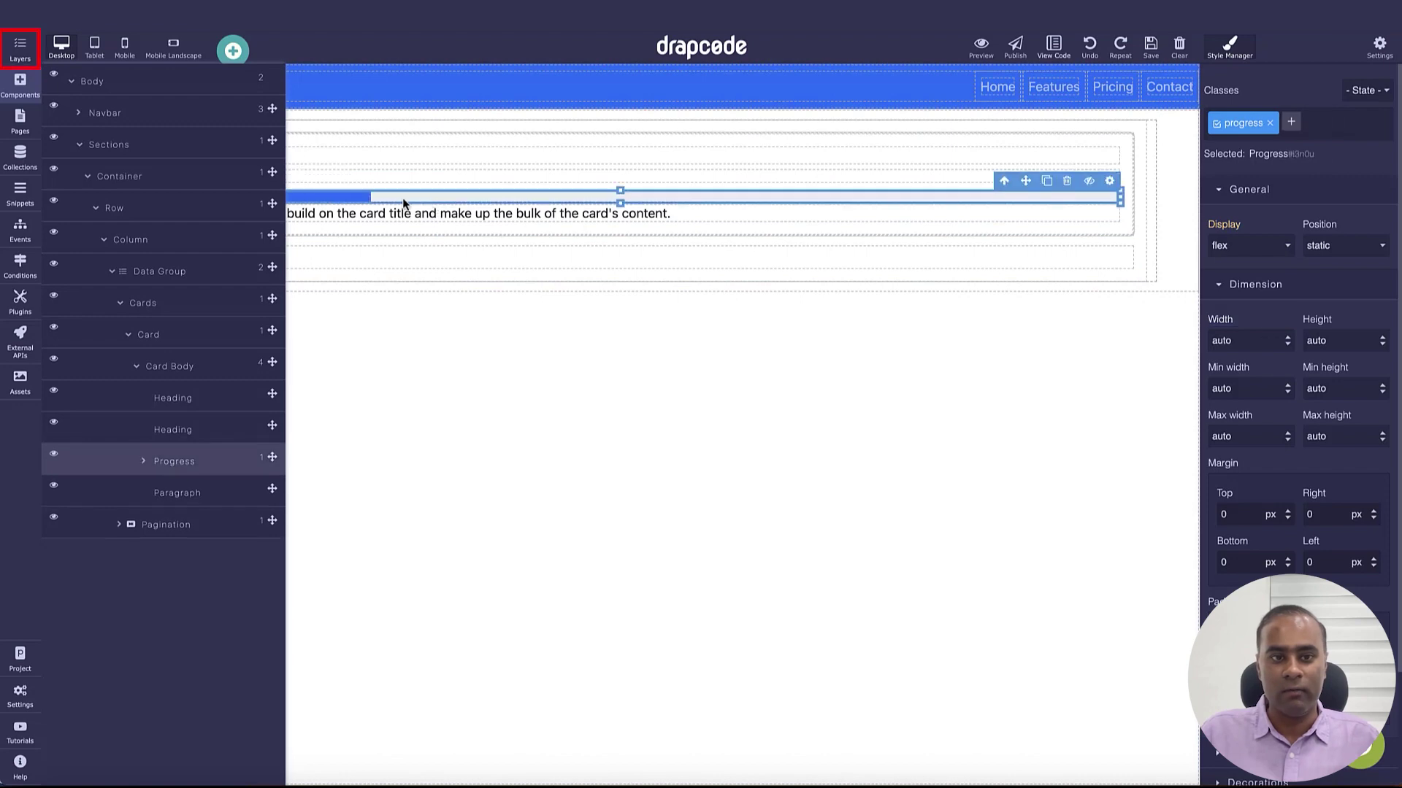
click(20, 47)
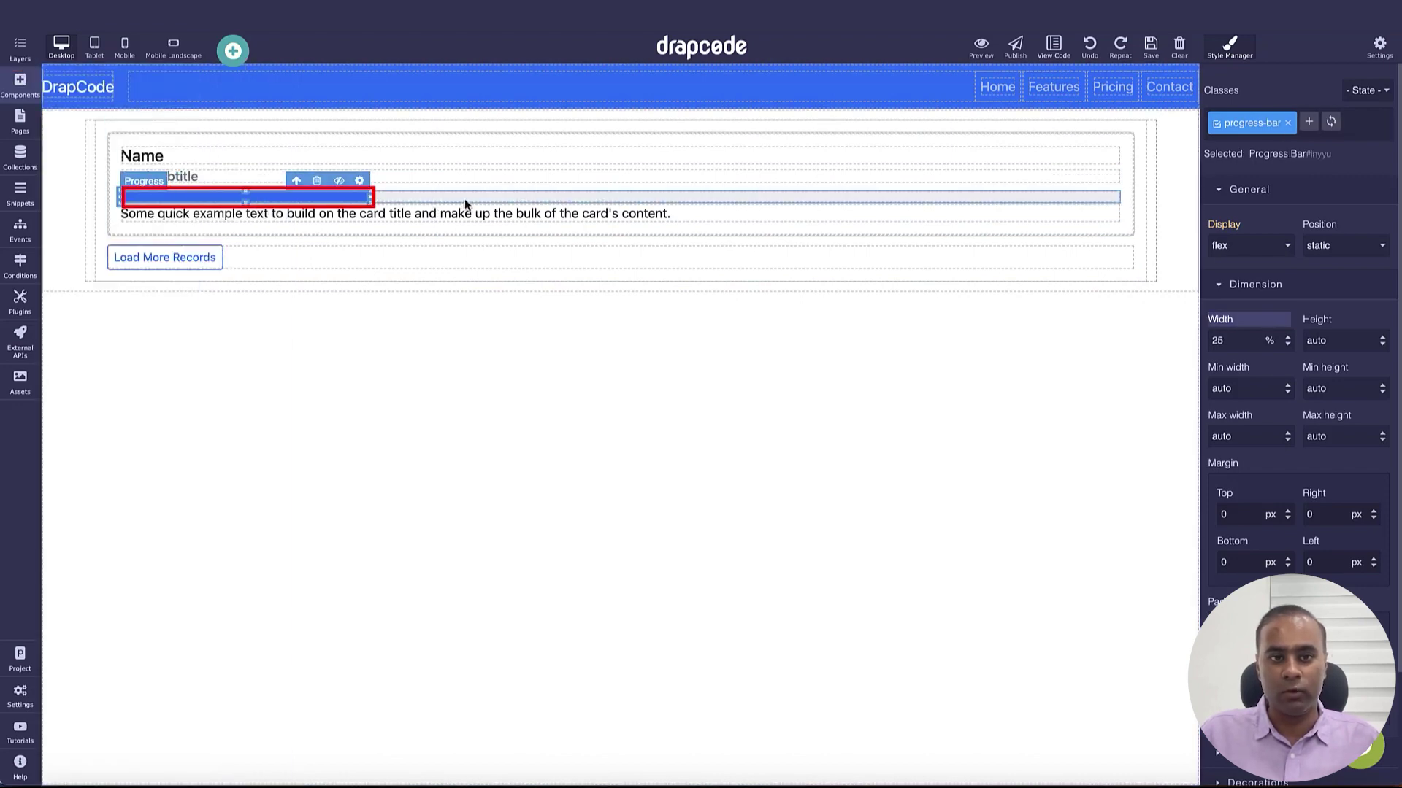
click(504, 202)
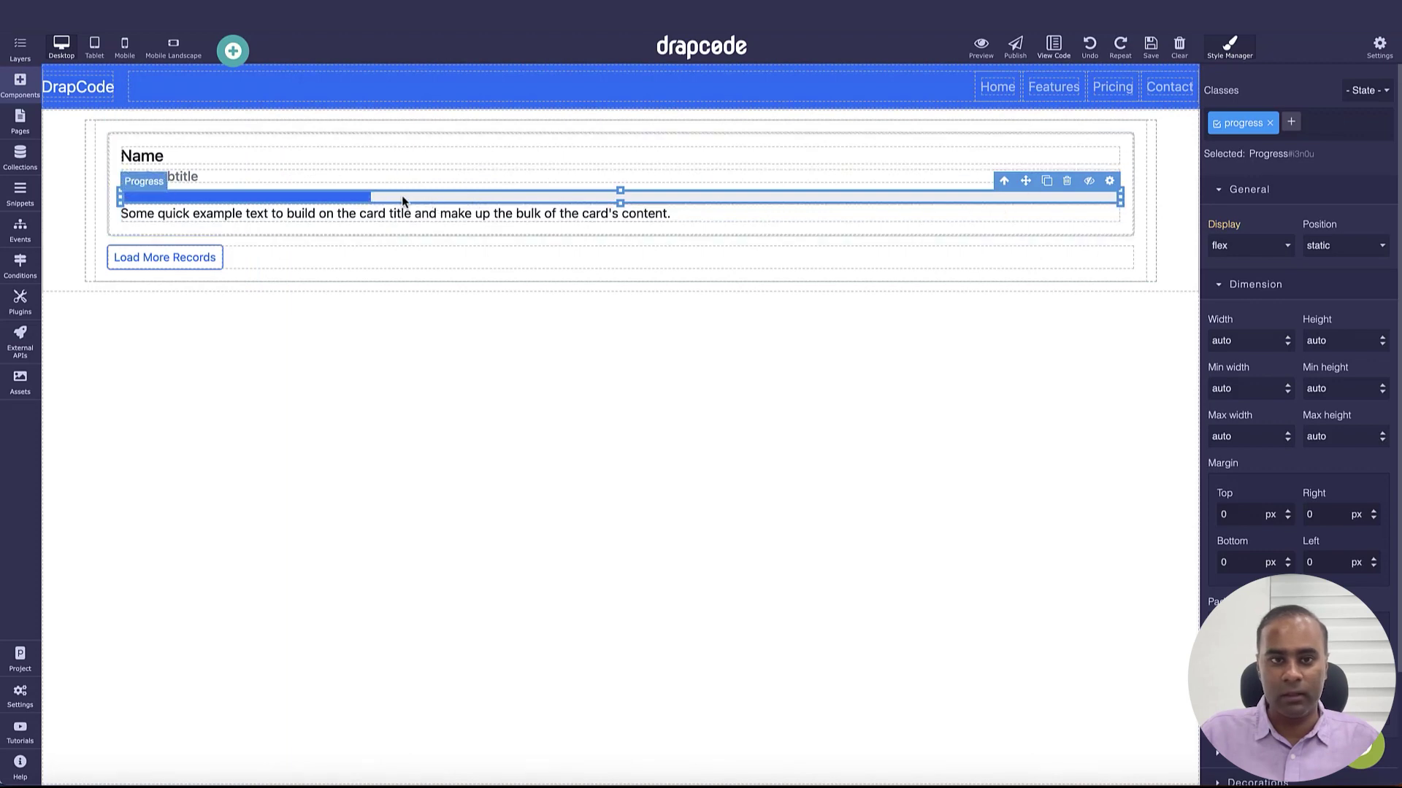
Step: Open the settings of the inner Progress Bar in the card and set its background to Success
click(324, 199)
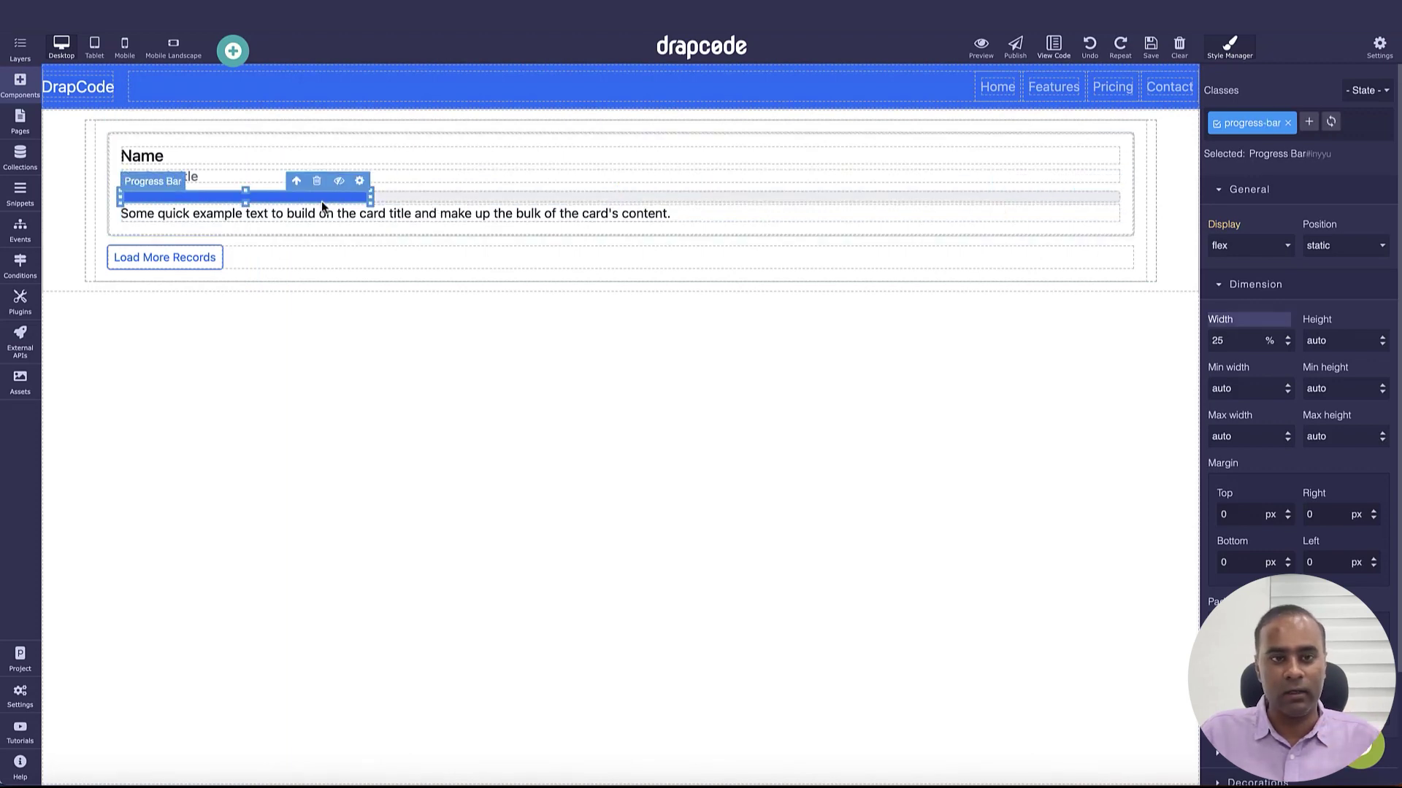
click(359, 180)
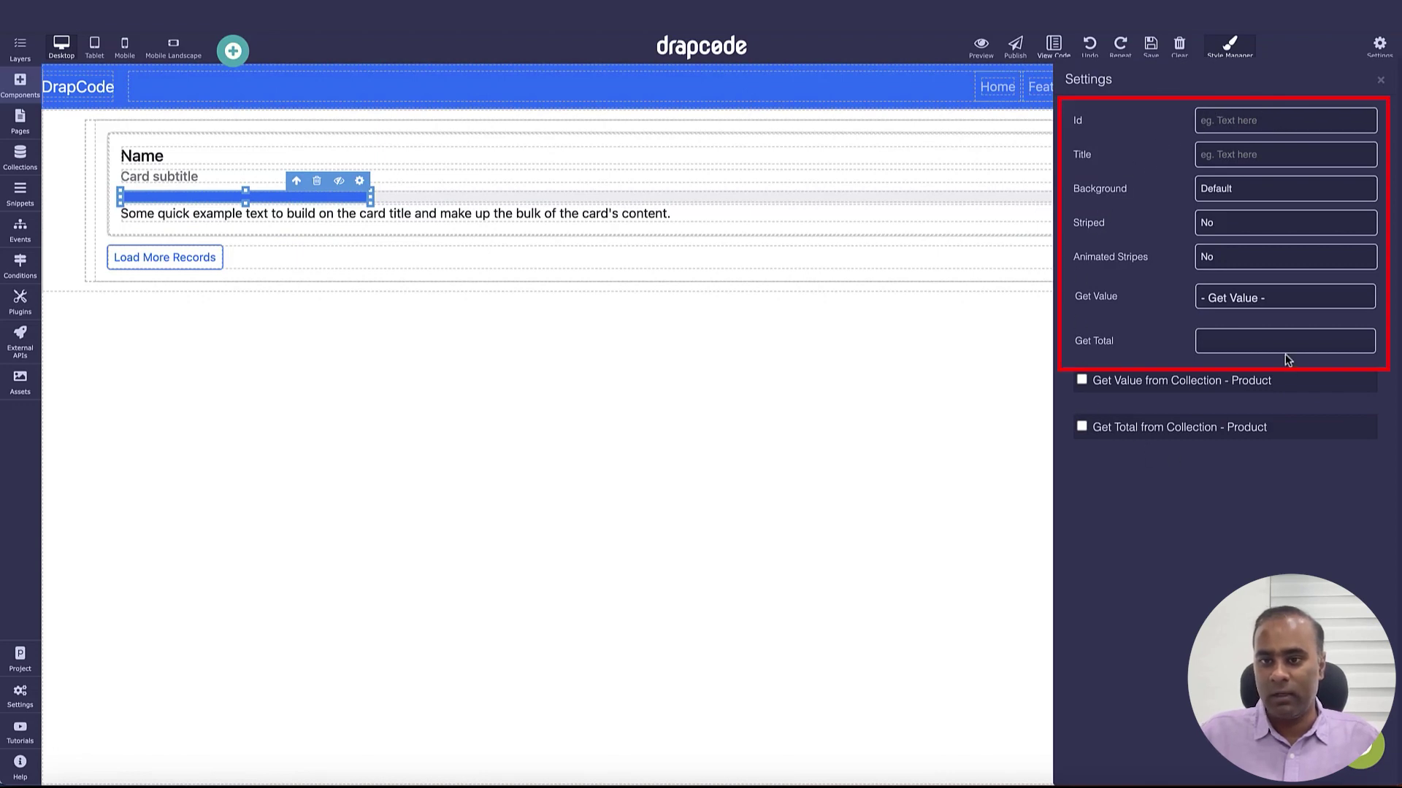
click(1236, 188)
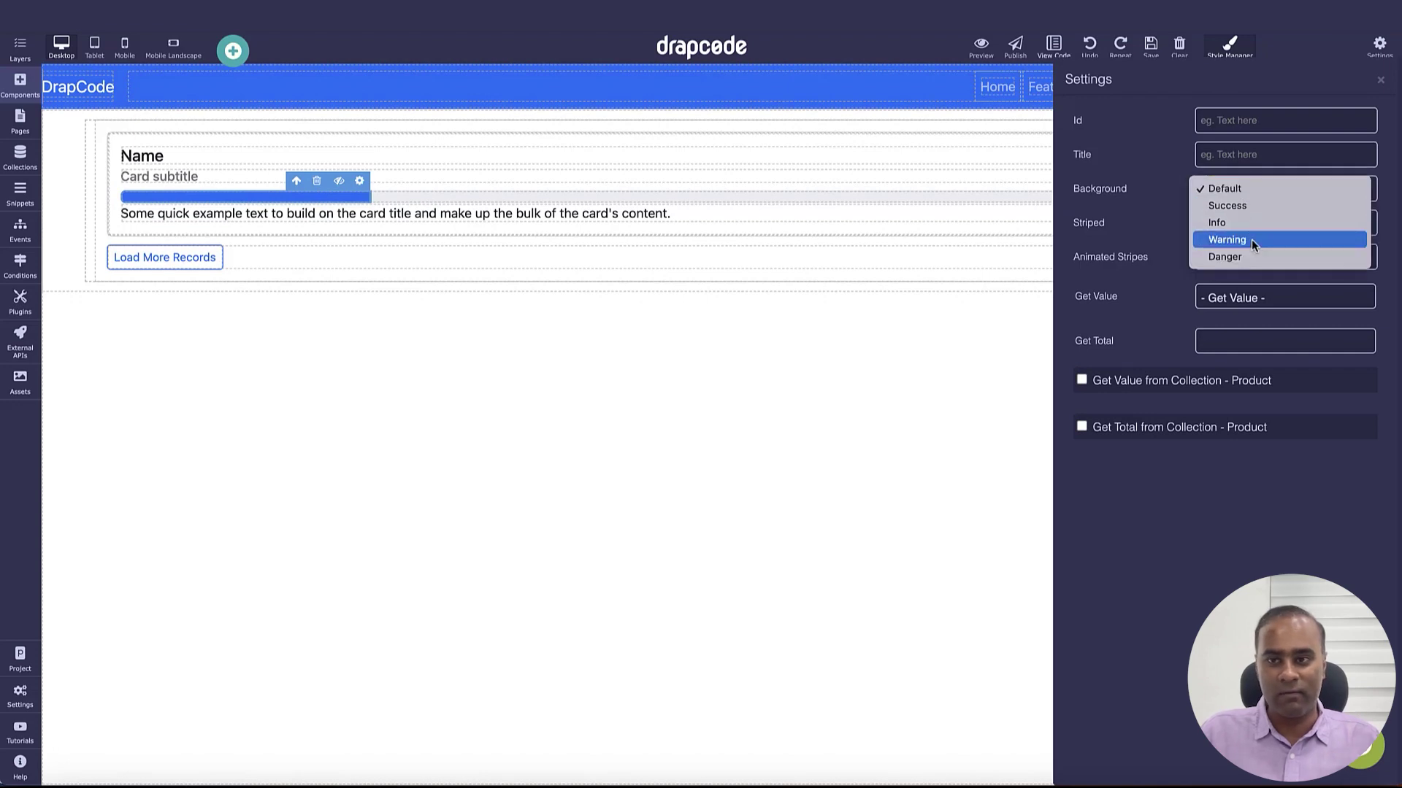
click(1252, 210)
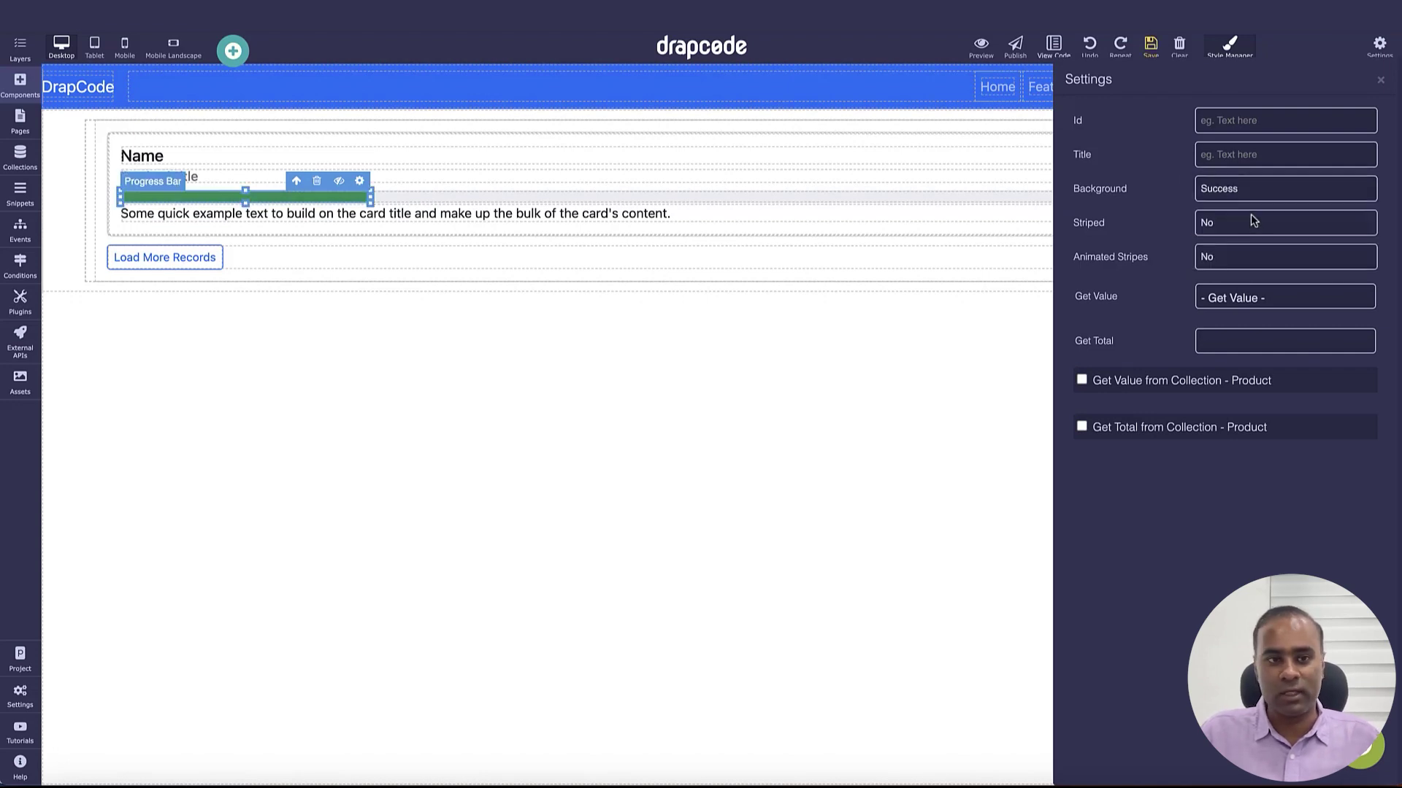
Step: Try the Info, Warning and Danger backgrounds on the progress bar in turn
click(1242, 194)
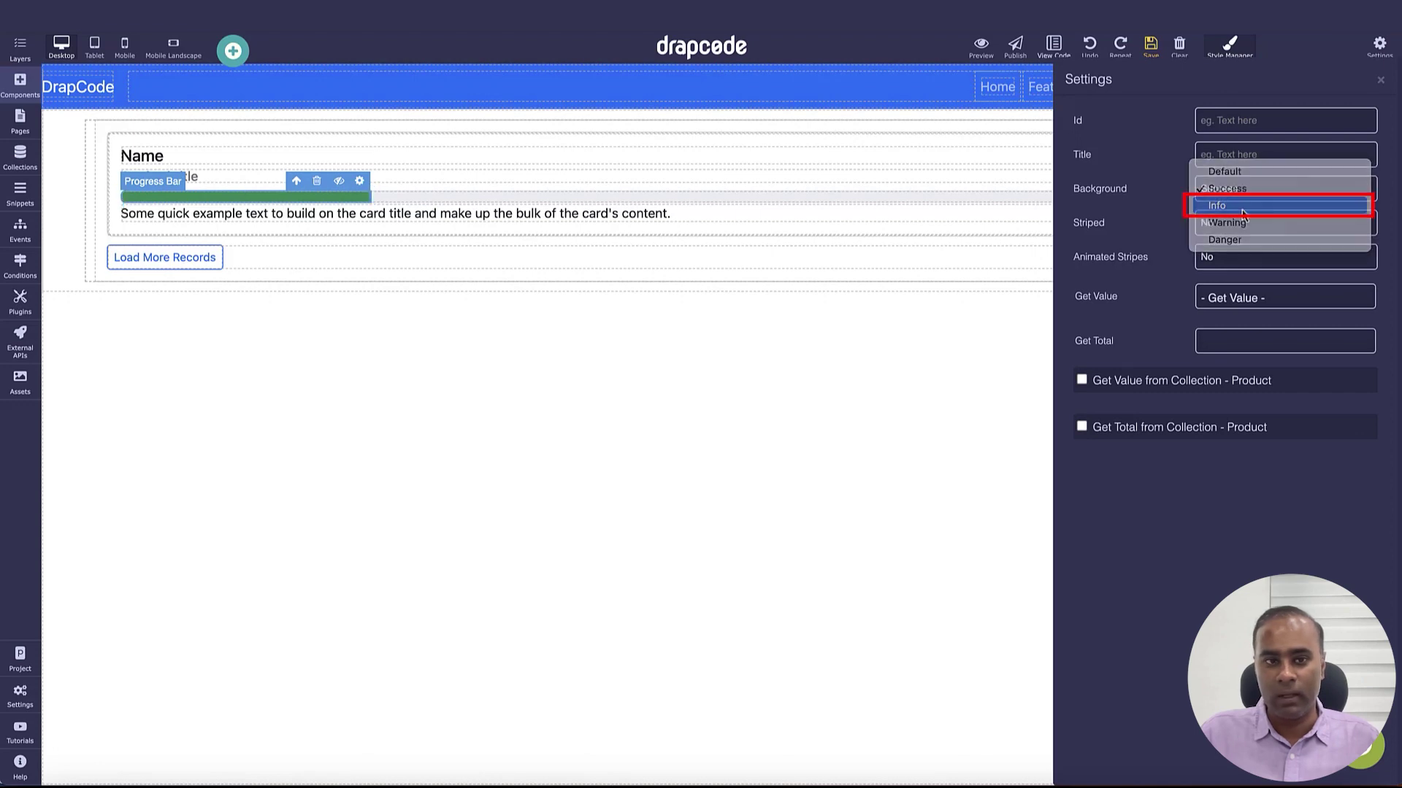
click(1241, 201)
click(1241, 197)
click(1242, 209)
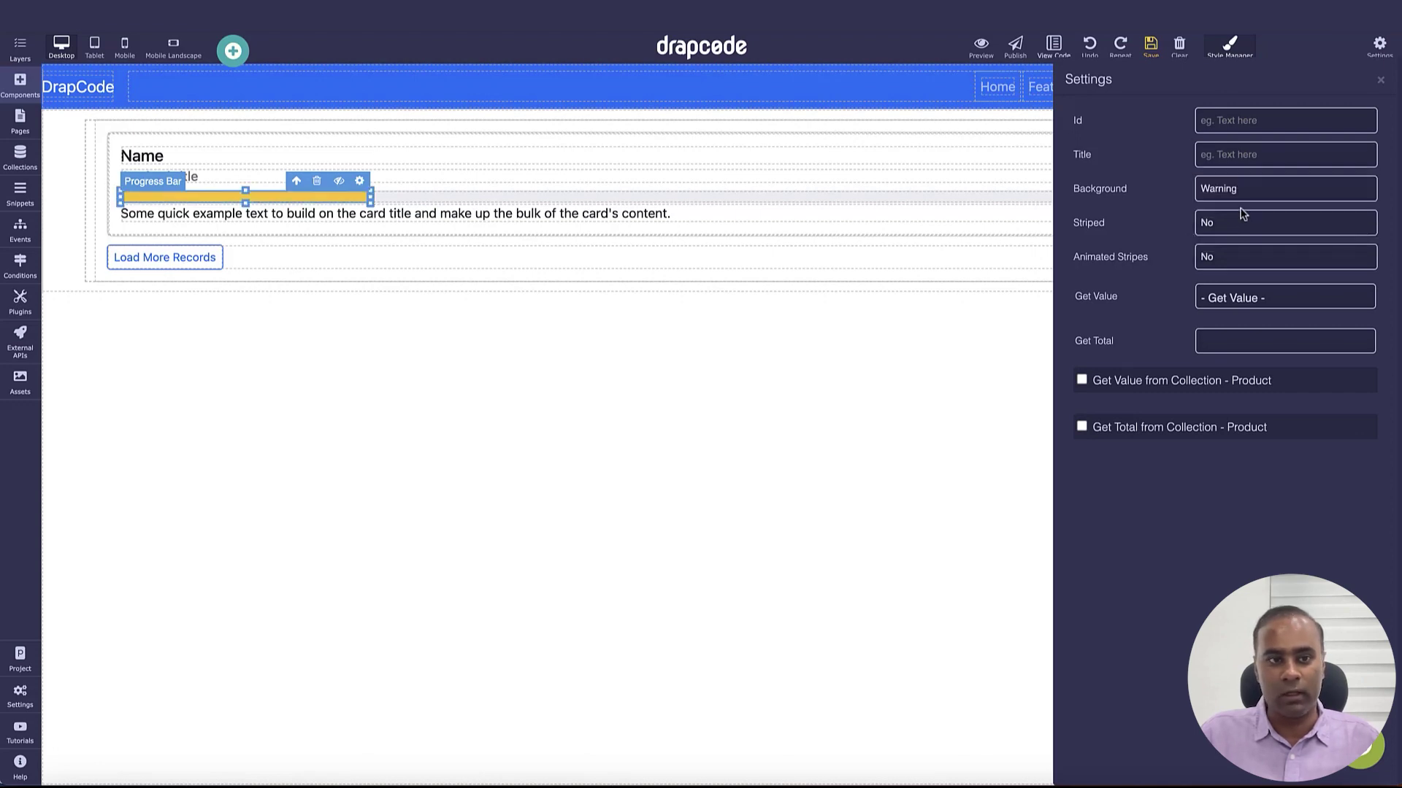
click(1242, 191)
click(1243, 207)
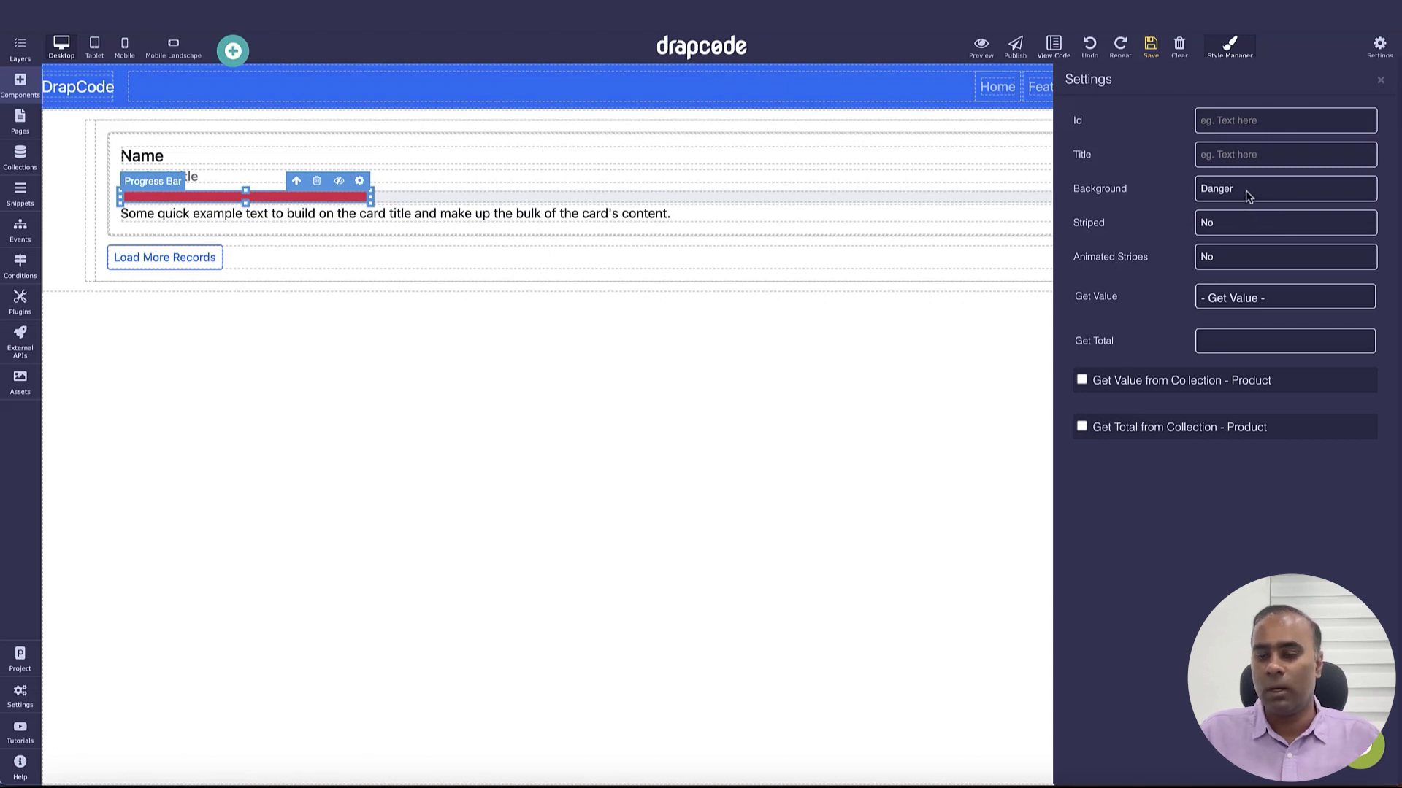
Step: Set the progress bar's background back to Success and turn on its Striped option
click(1247, 191)
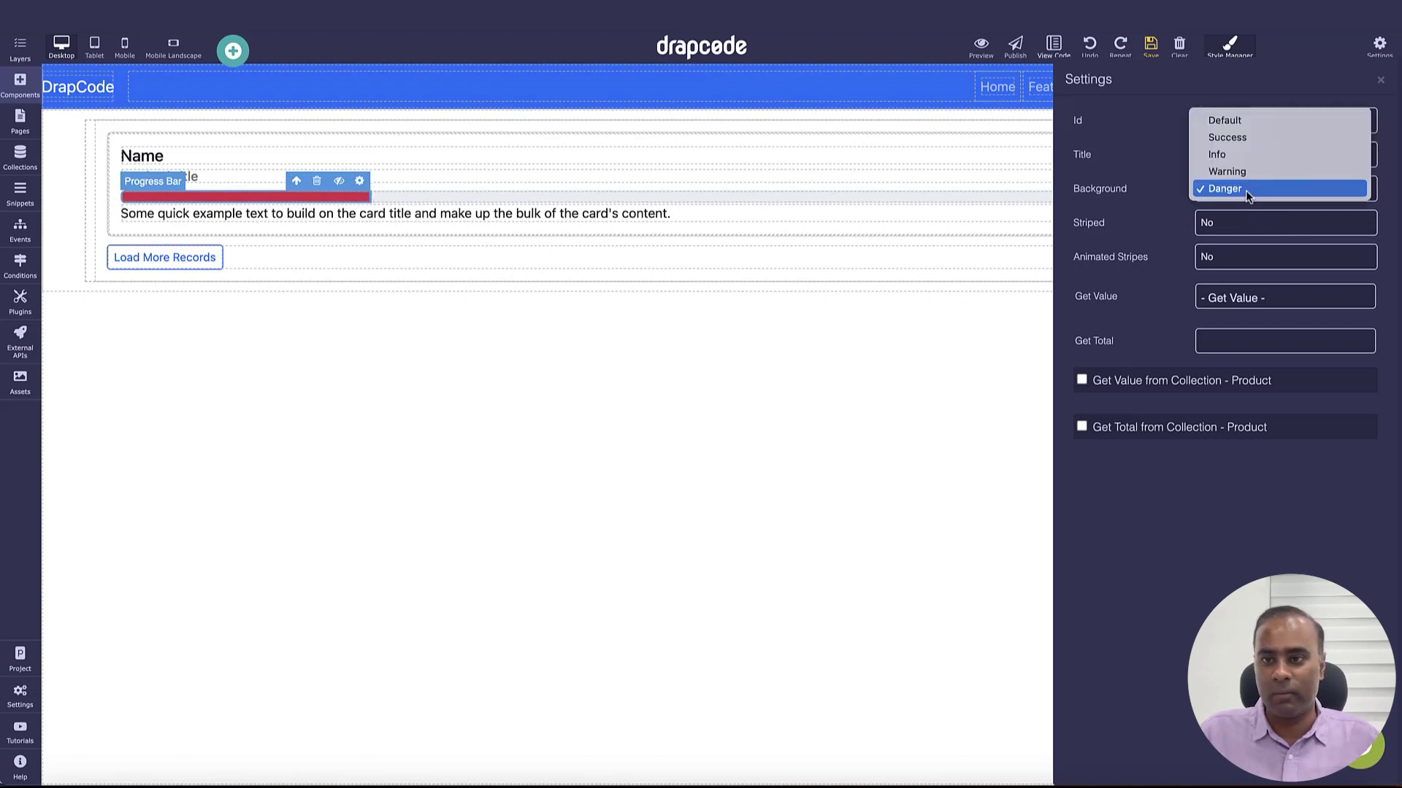
click(1249, 141)
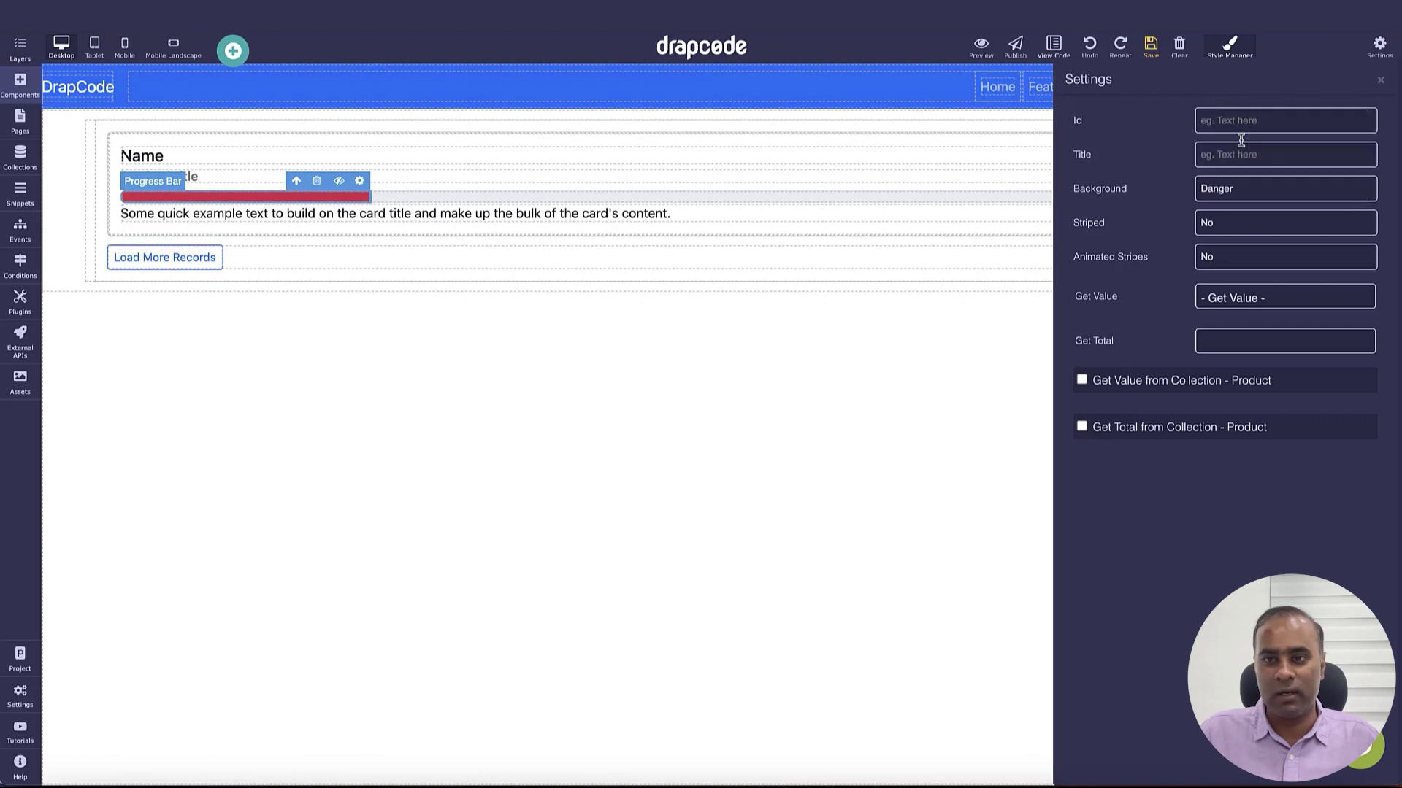
click(1224, 221)
click(1224, 235)
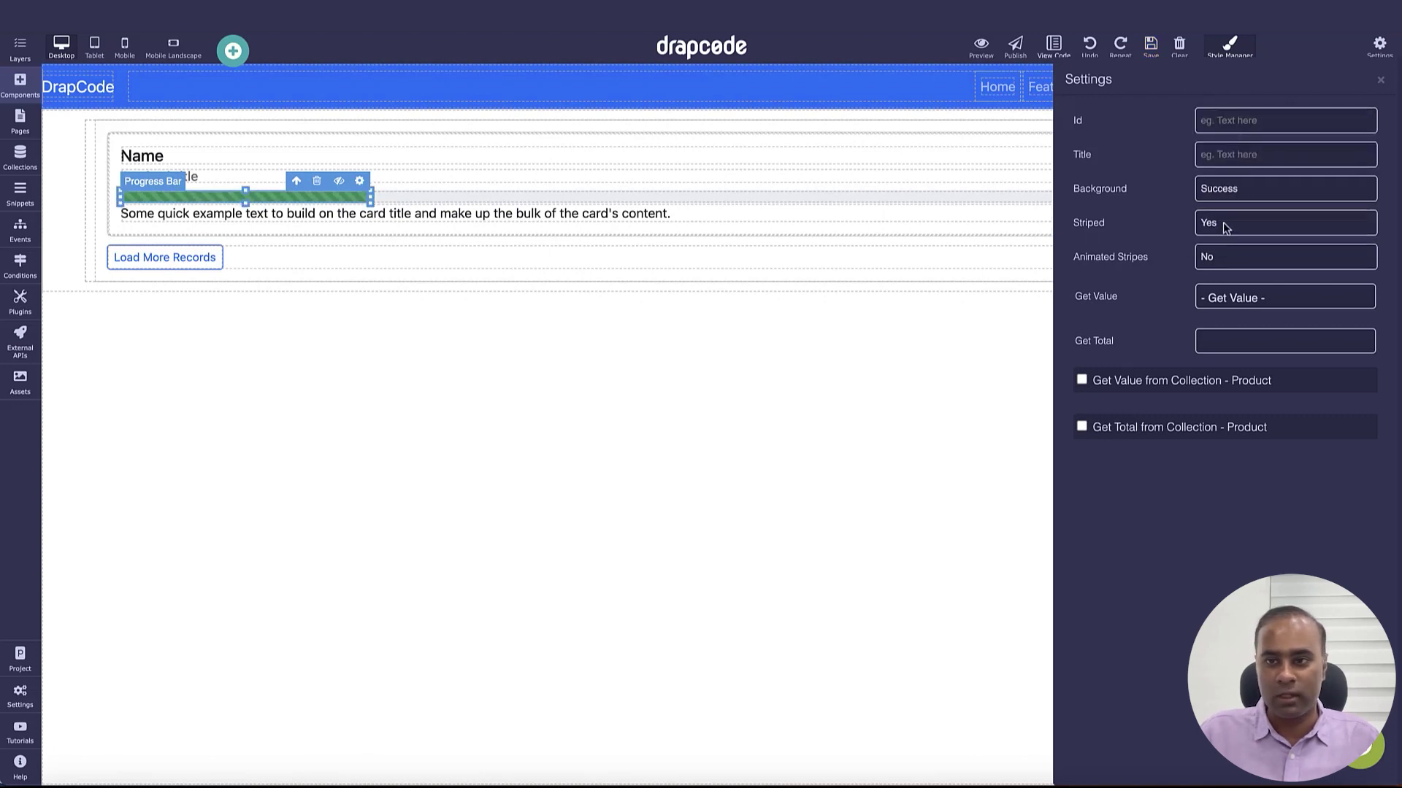
Step: Try the progress bar's Animated Stripes option by turning it on and off again
click(1214, 258)
click(1225, 274)
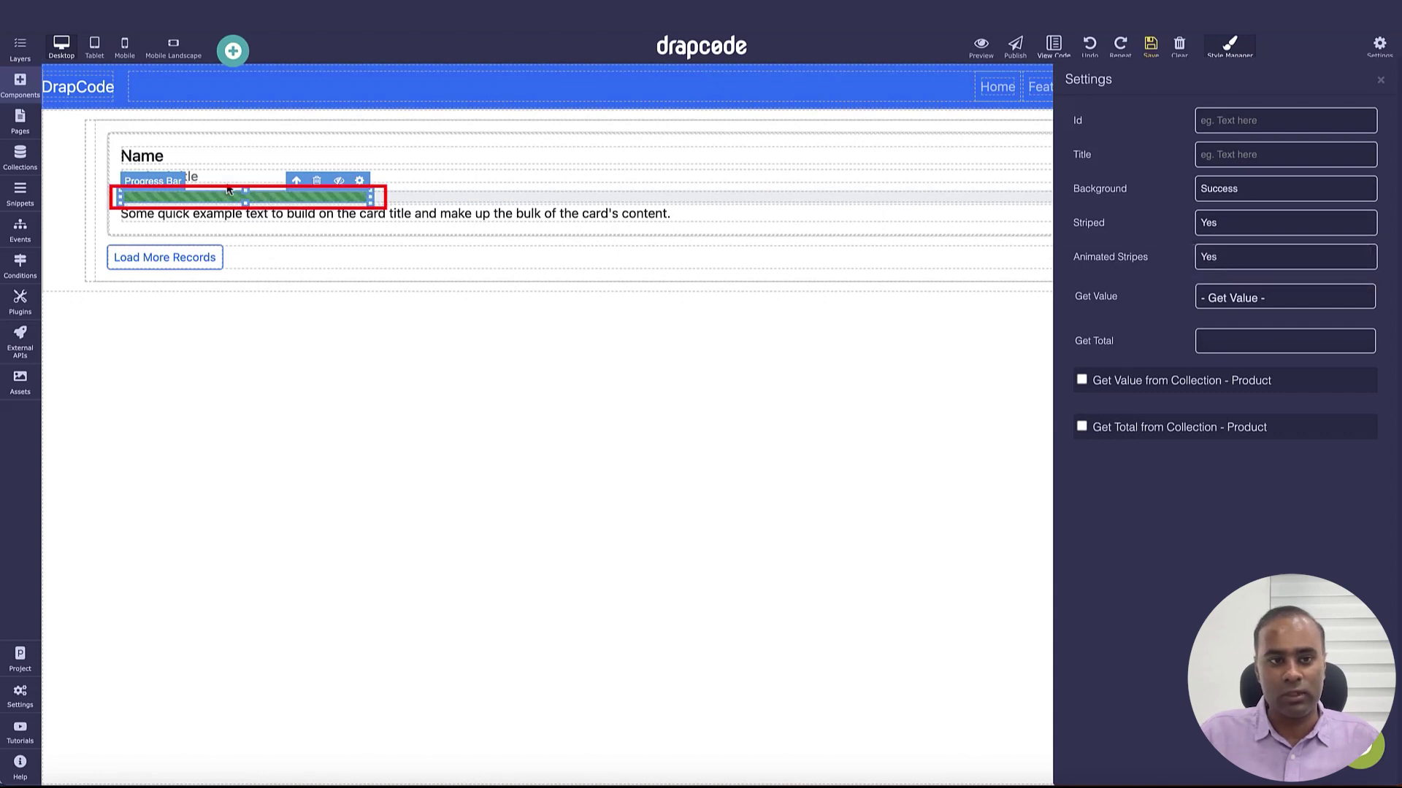
click(1228, 259)
click(1232, 246)
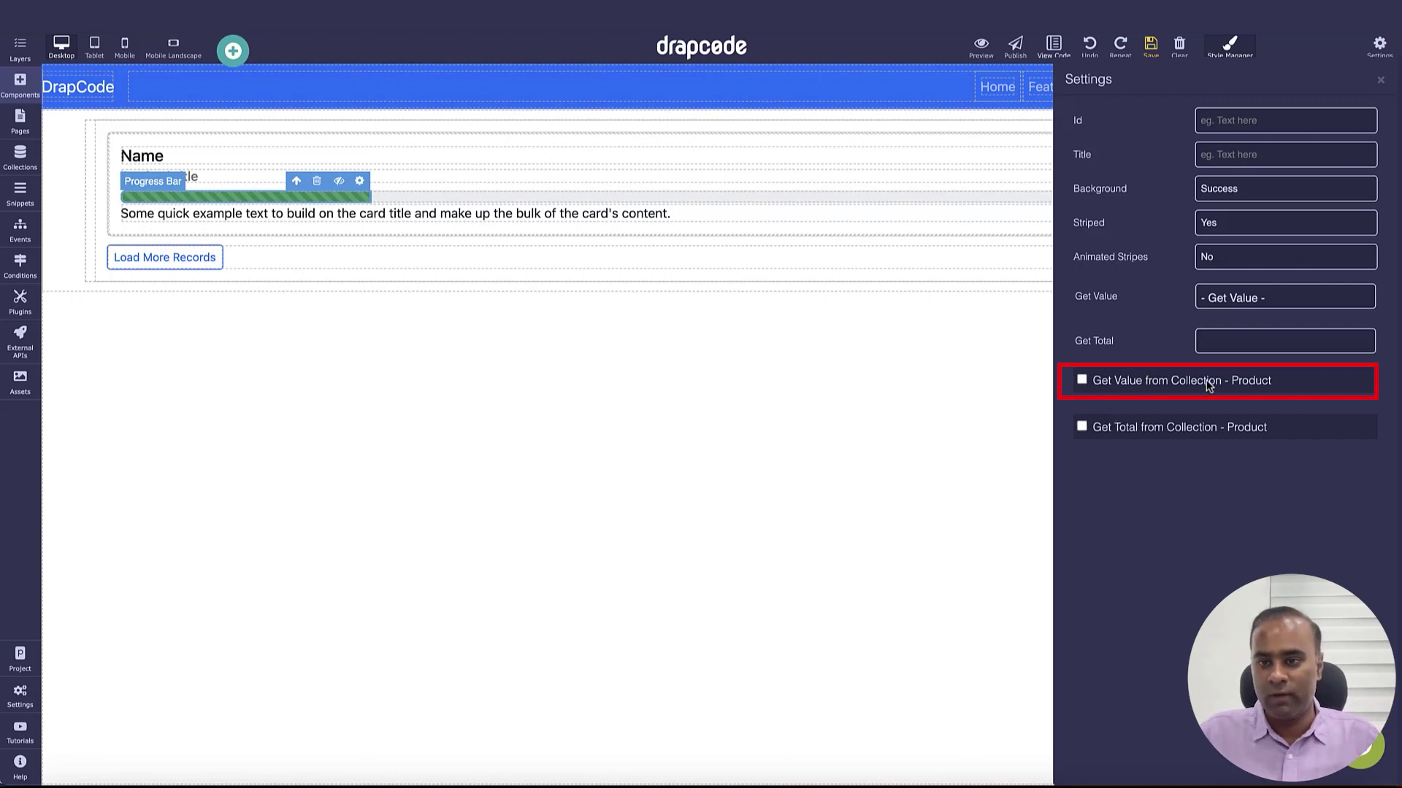
Step: Have the progress bar get its value from the Product collection's Protein Percent field
click(1181, 385)
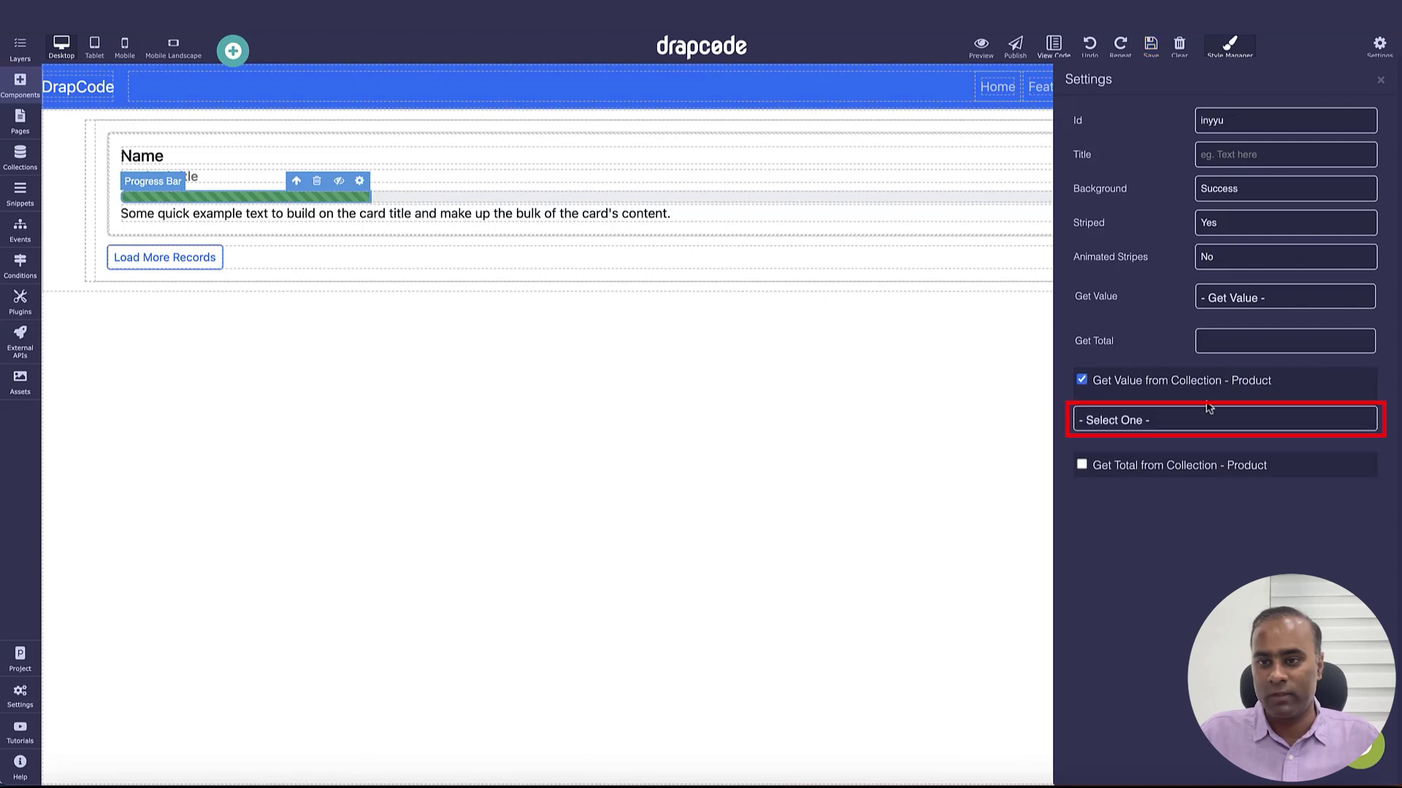
click(1185, 419)
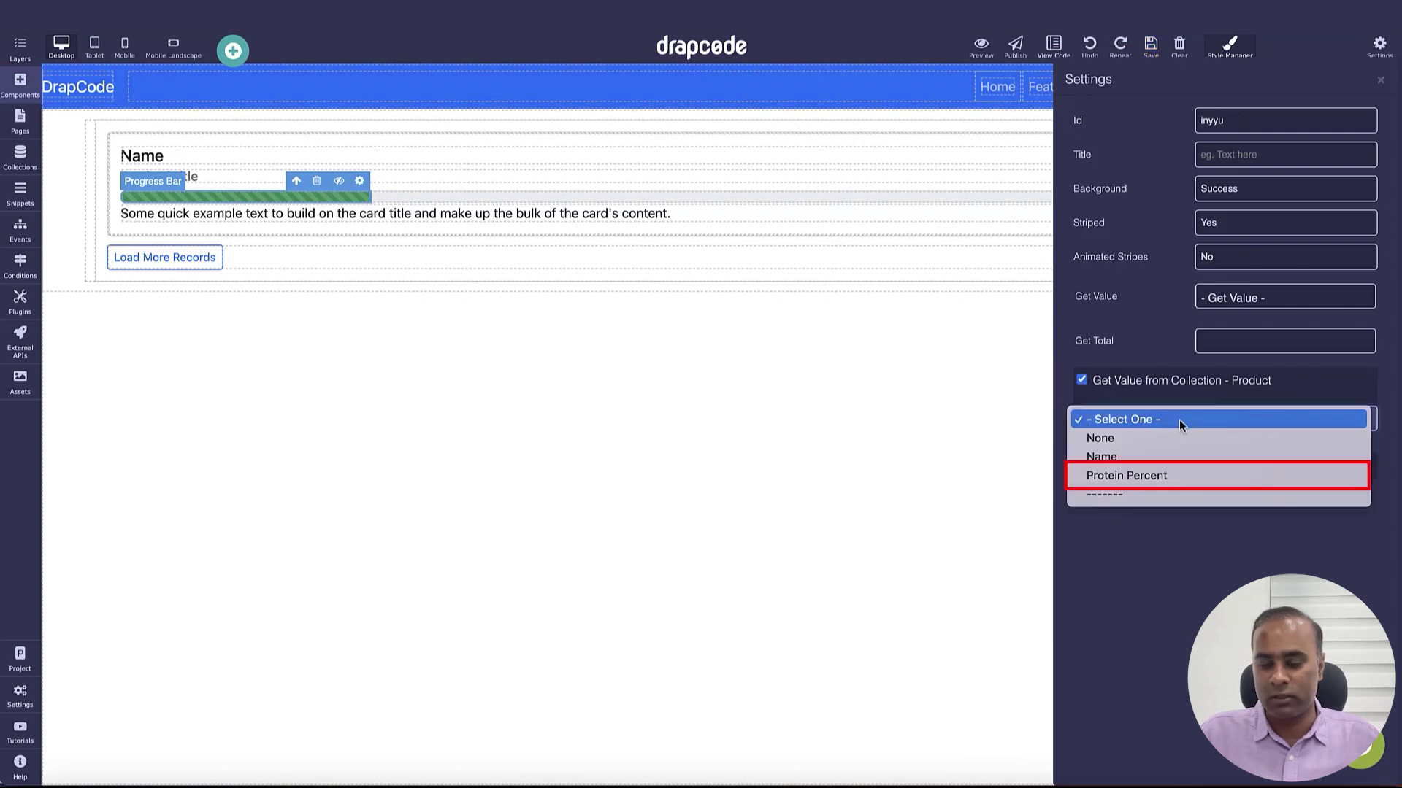
click(1172, 476)
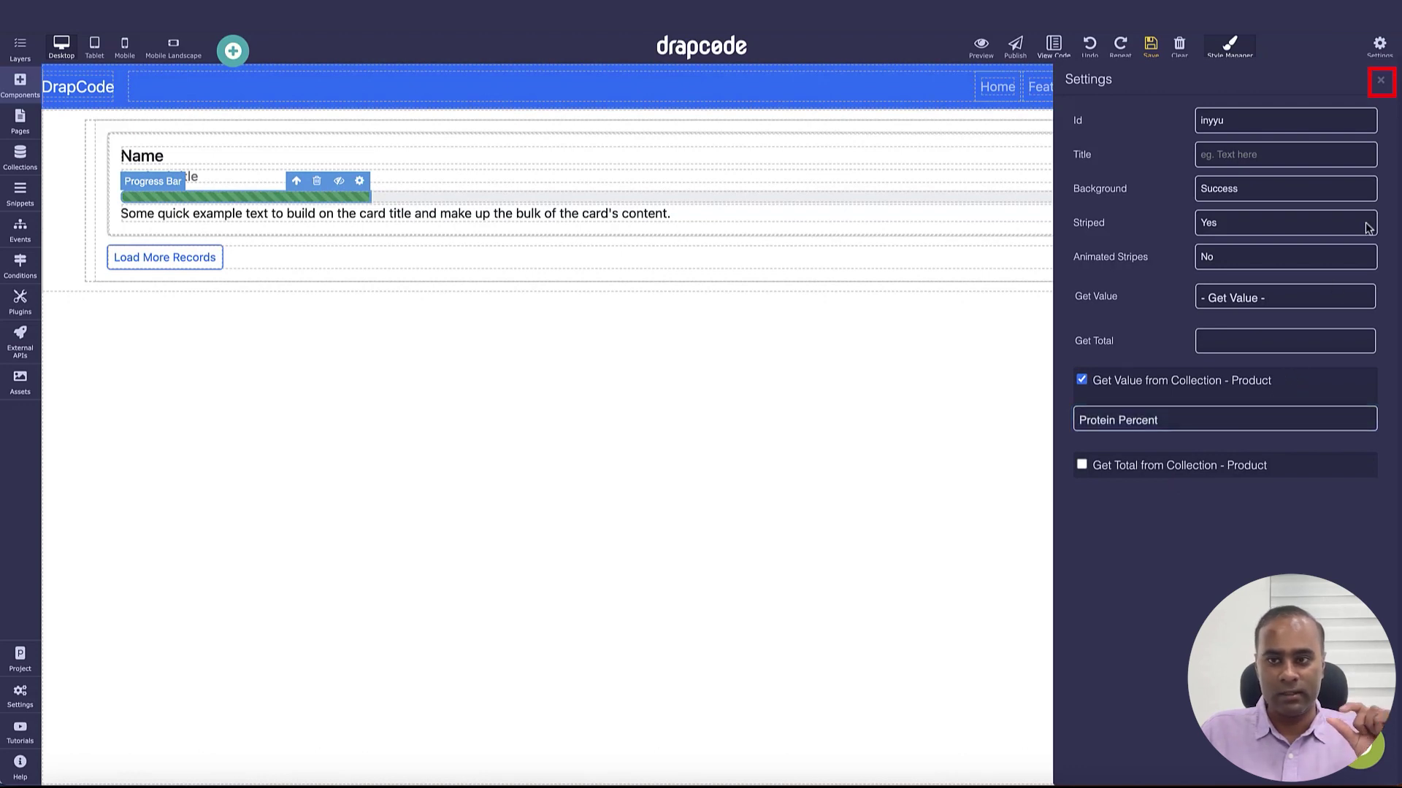
Step: Close the progress bar's settings, save the page, and check the product cards' progress bars in the preview
click(1381, 80)
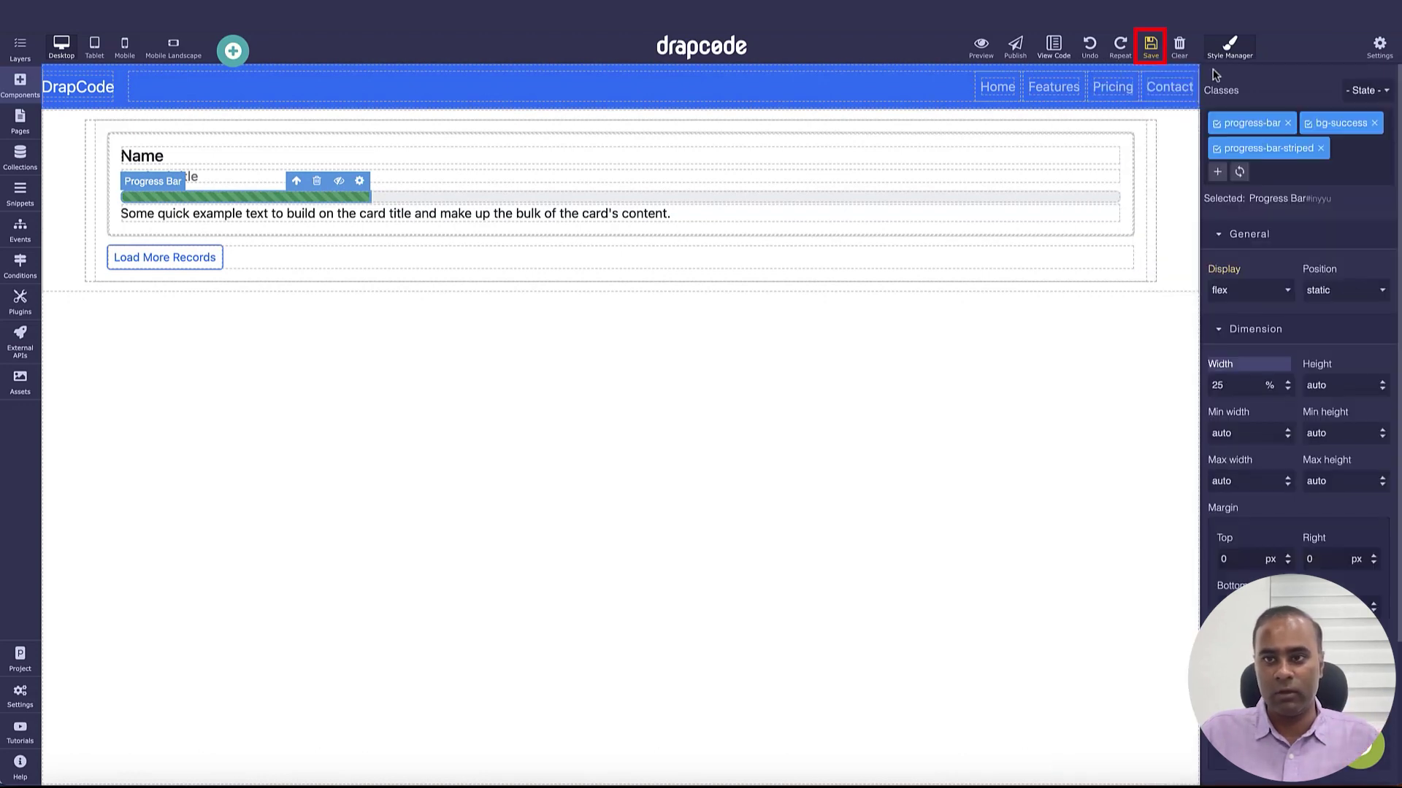
click(1151, 50)
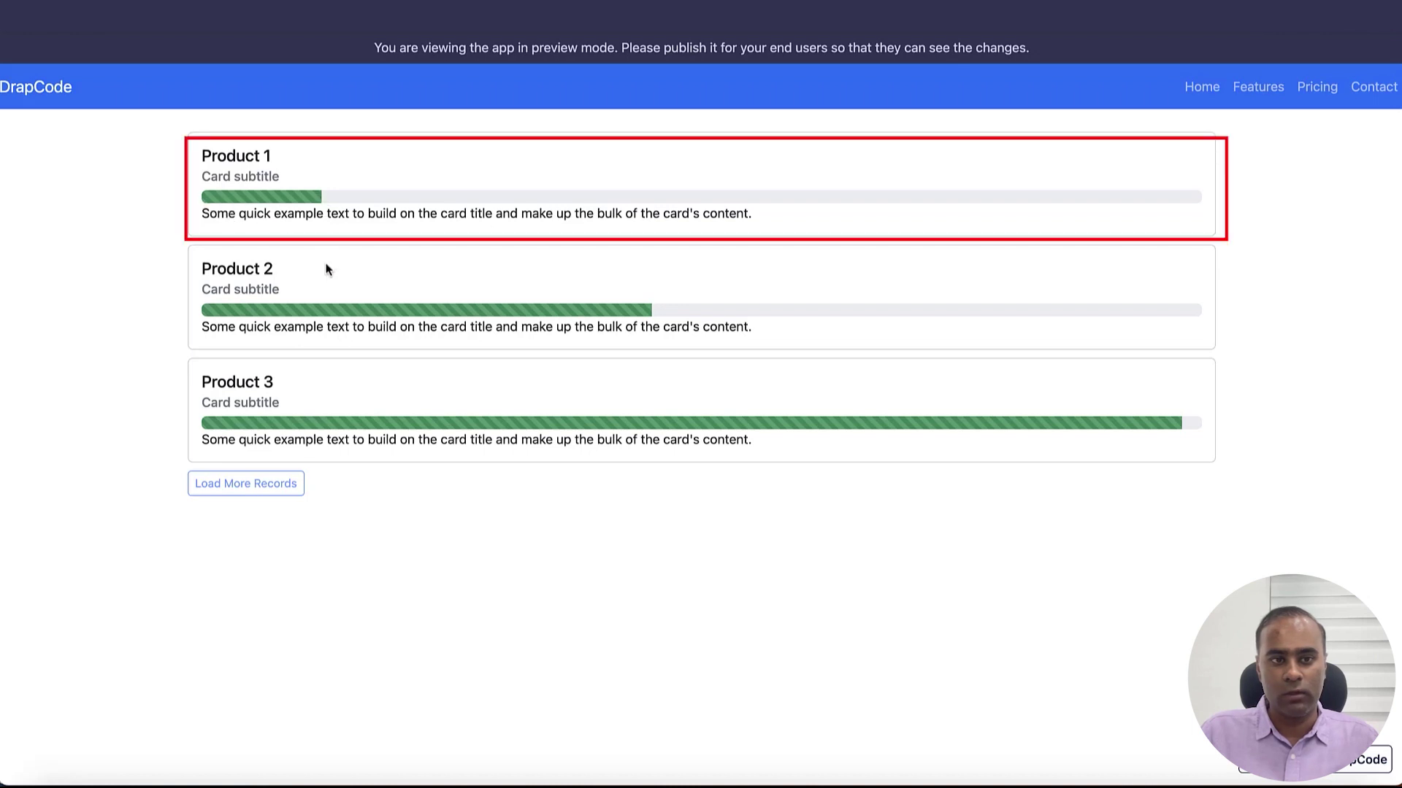
drag(202, 439, 597, 438)
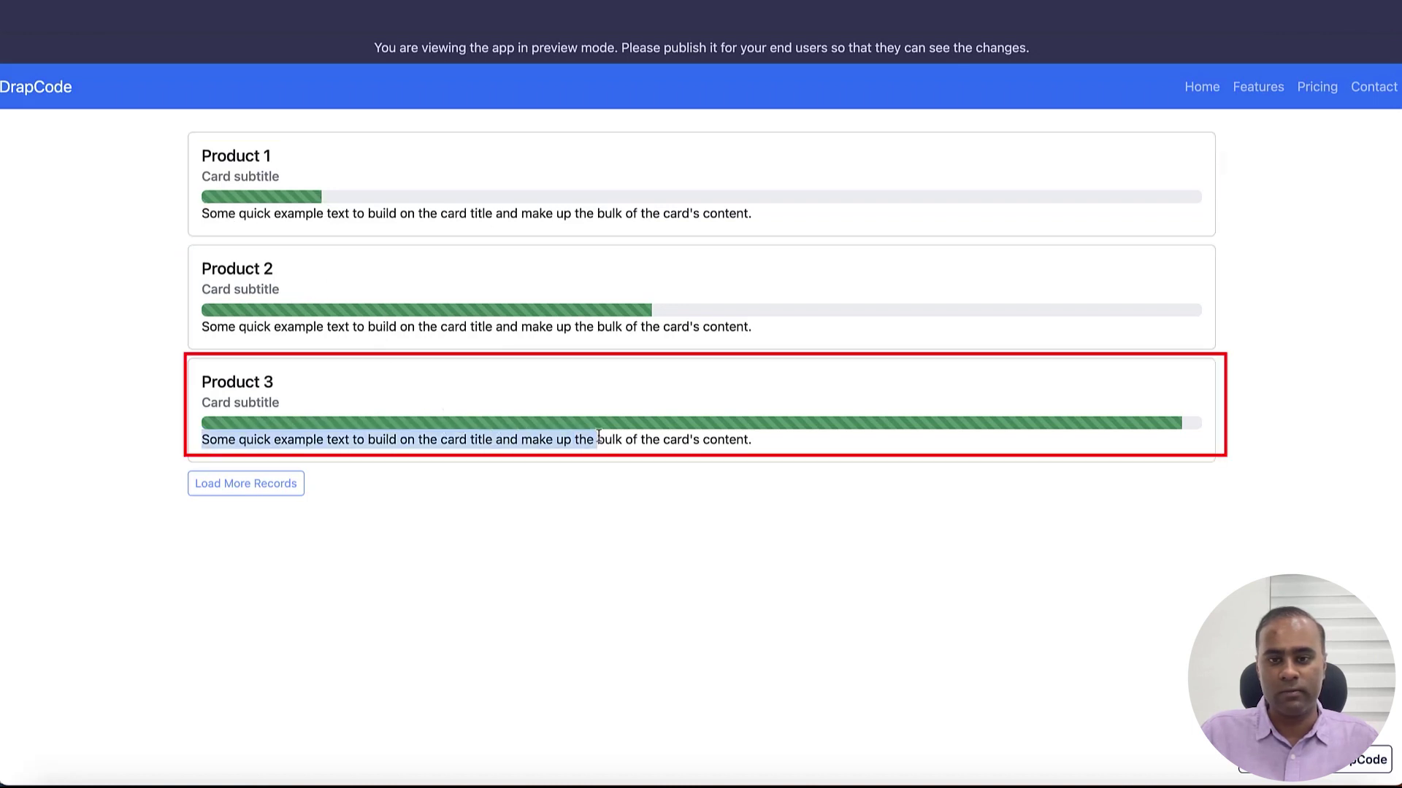
click(1177, 430)
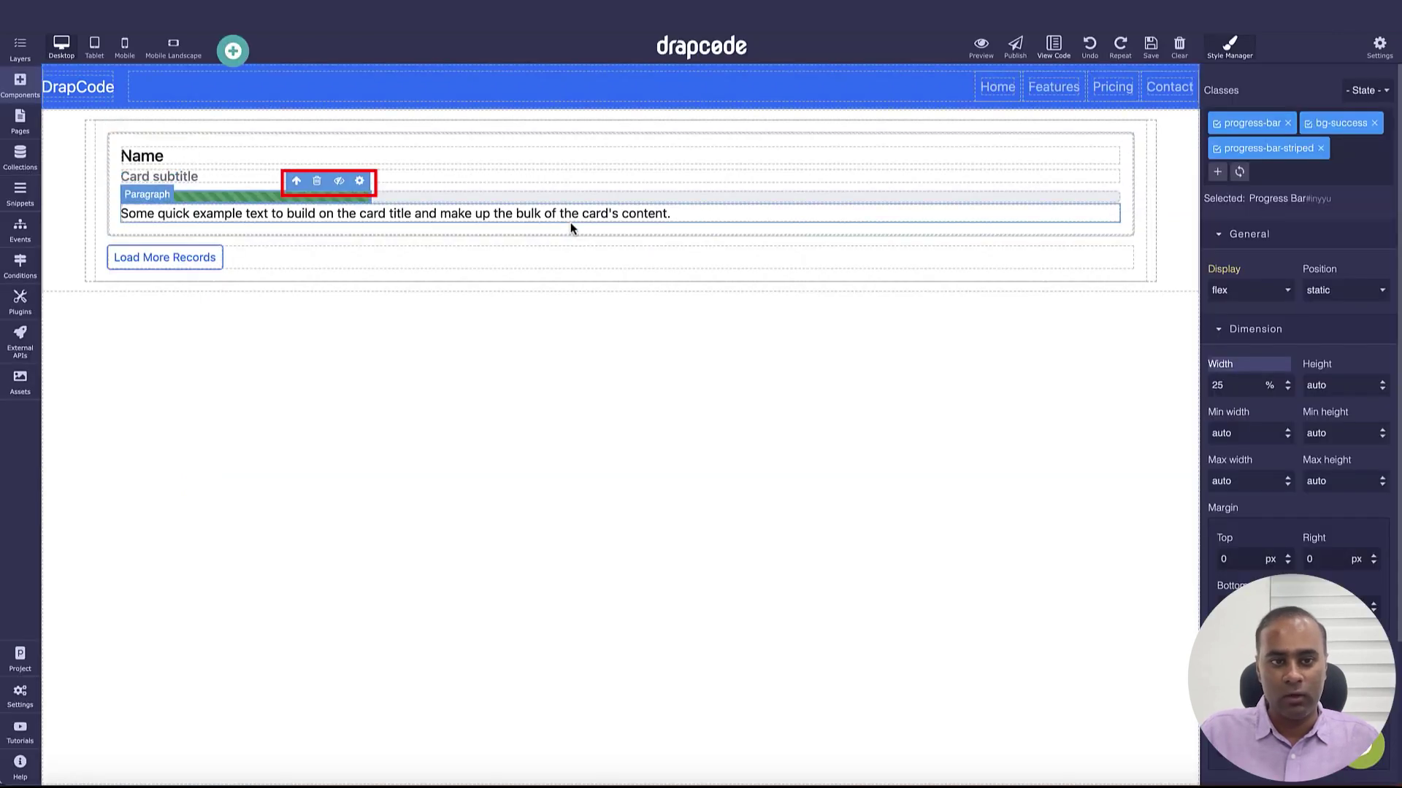
Step: Set the inner Progress Bar's background to Default and Animated Stripes to Yes, and close its settings
click(359, 181)
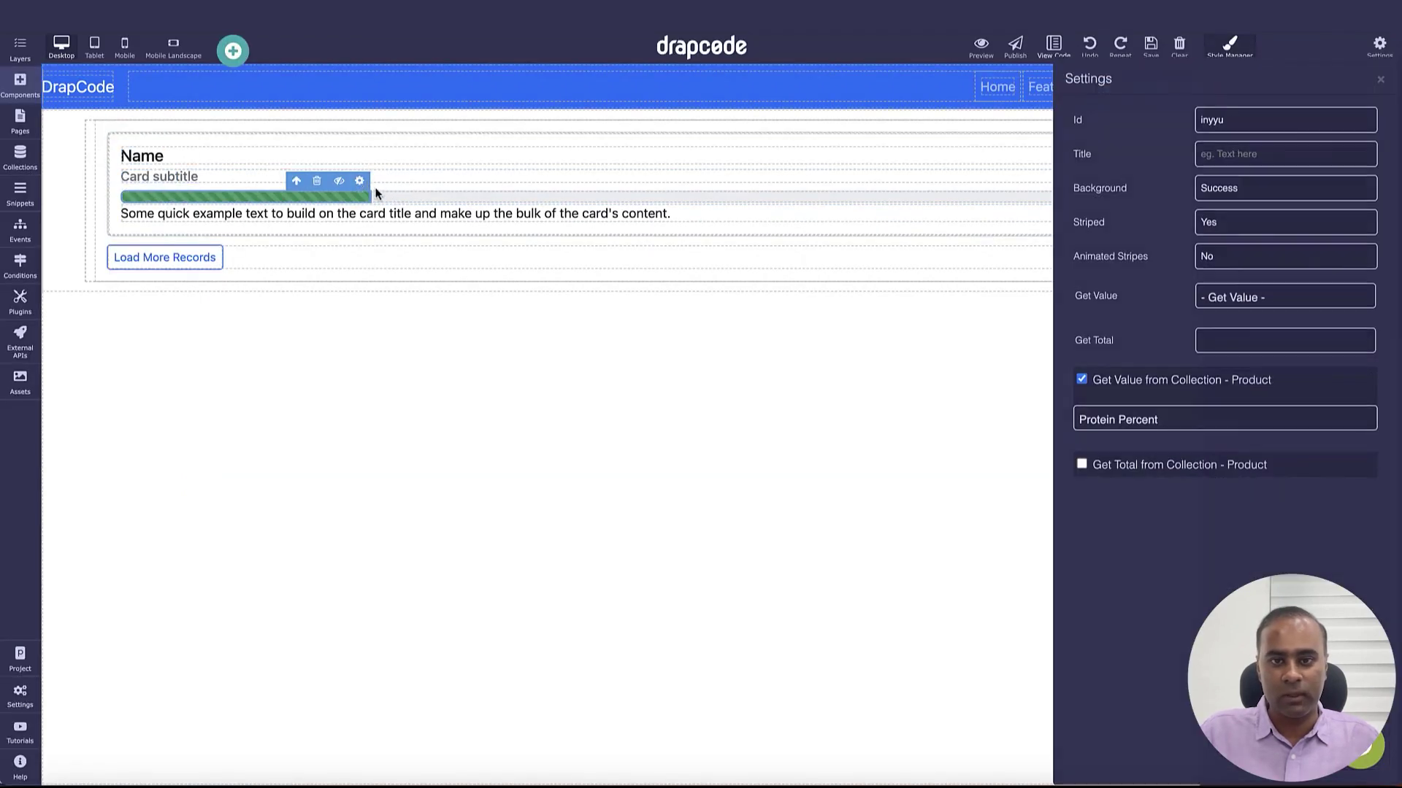
click(1235, 192)
click(1237, 186)
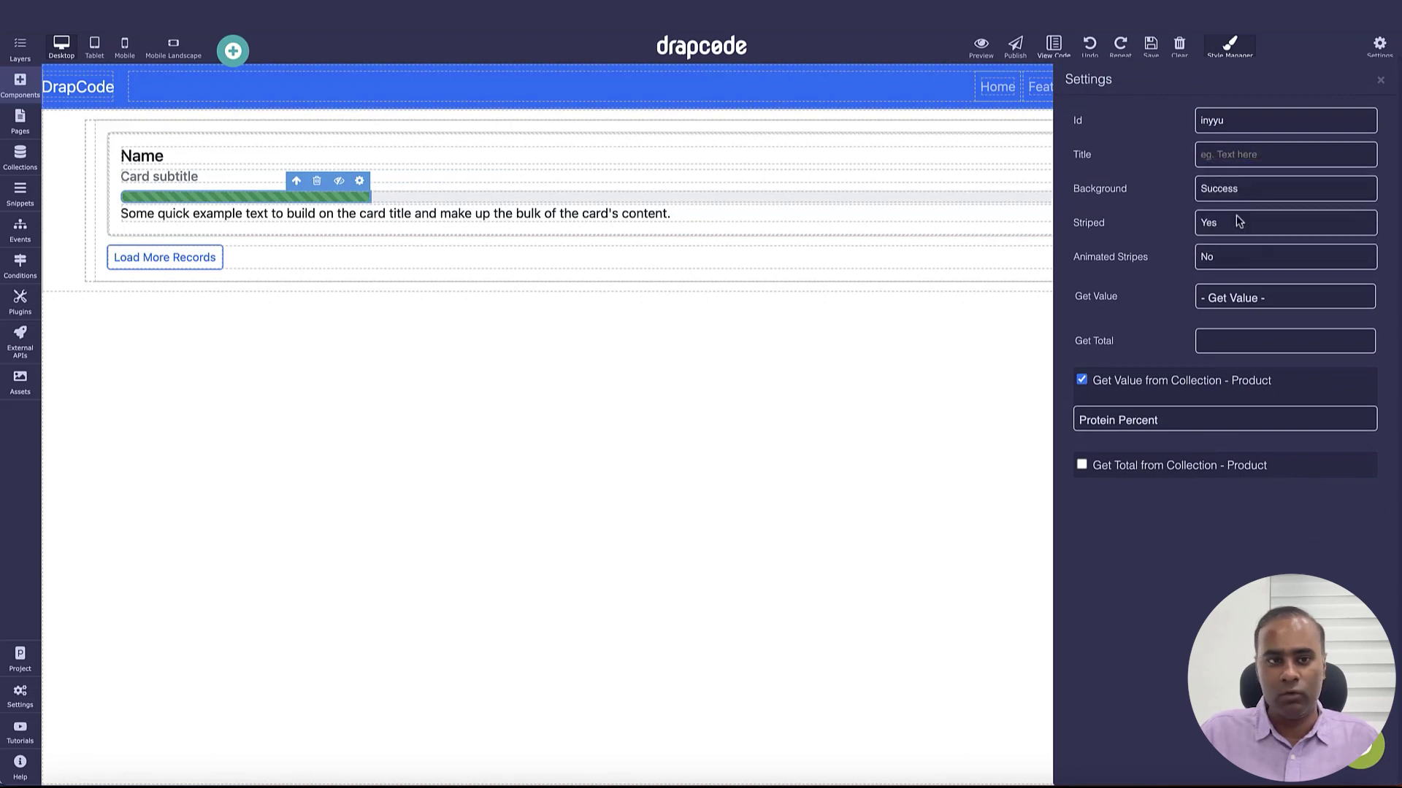
click(1233, 264)
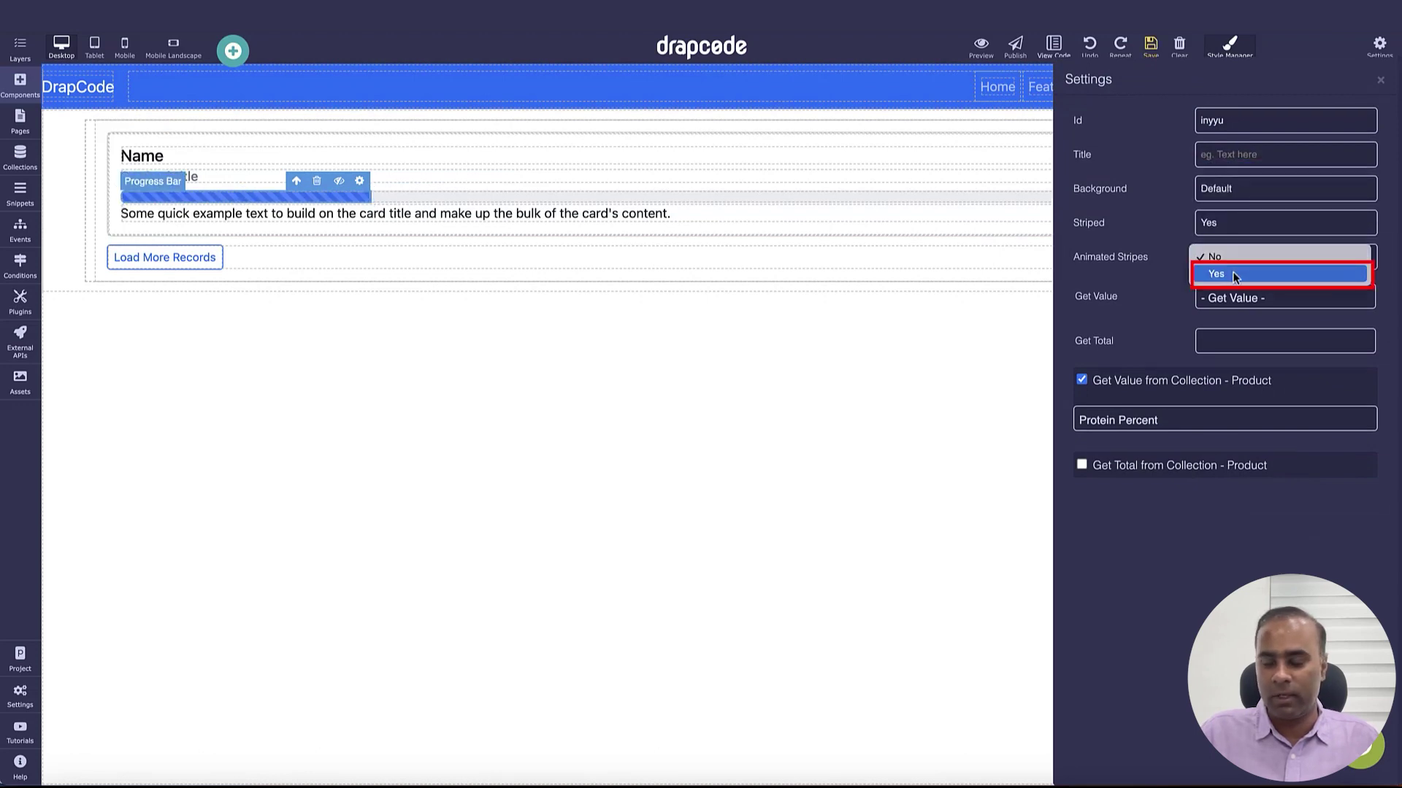
click(1233, 275)
click(1381, 80)
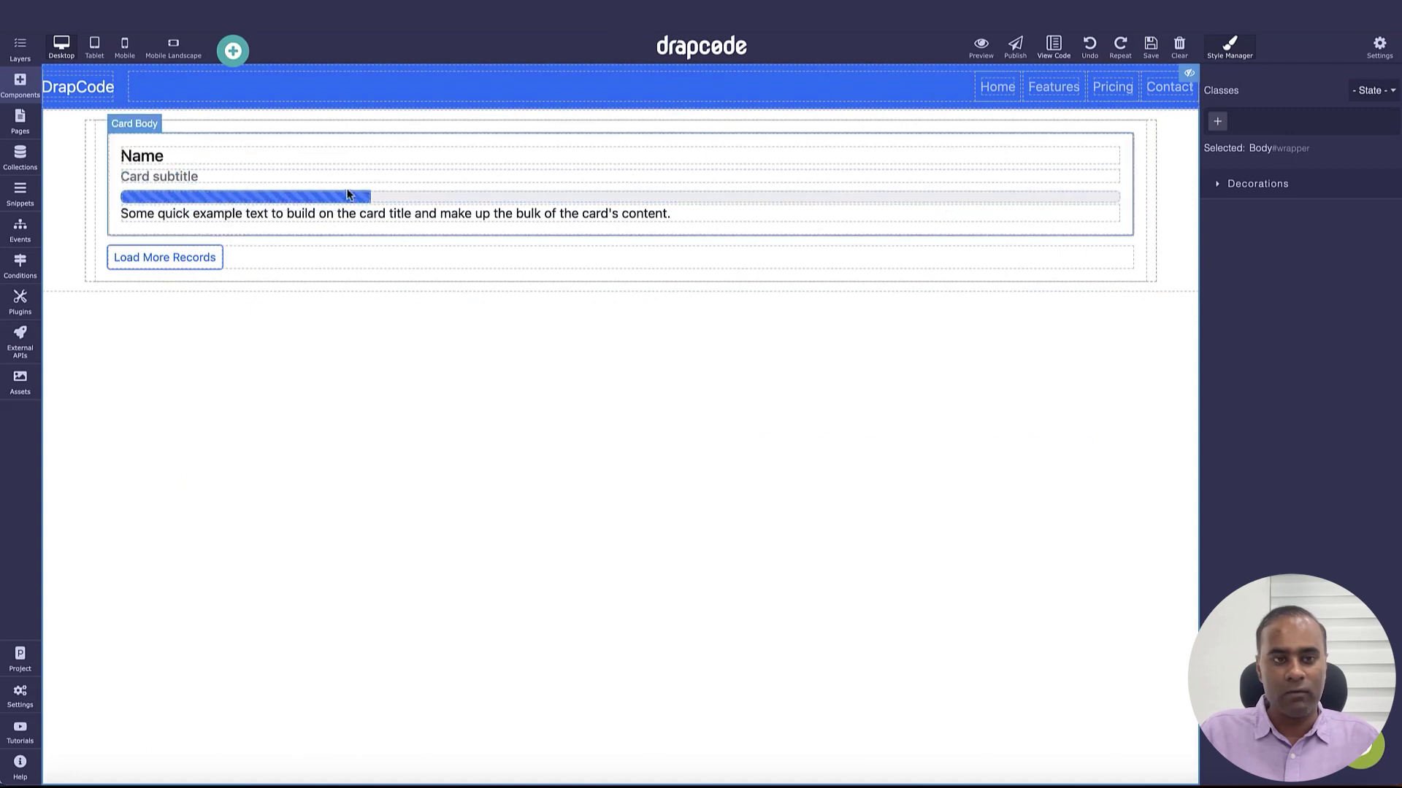
Step: Set the minimum height of the outer Progress element to 50 px
click(420, 202)
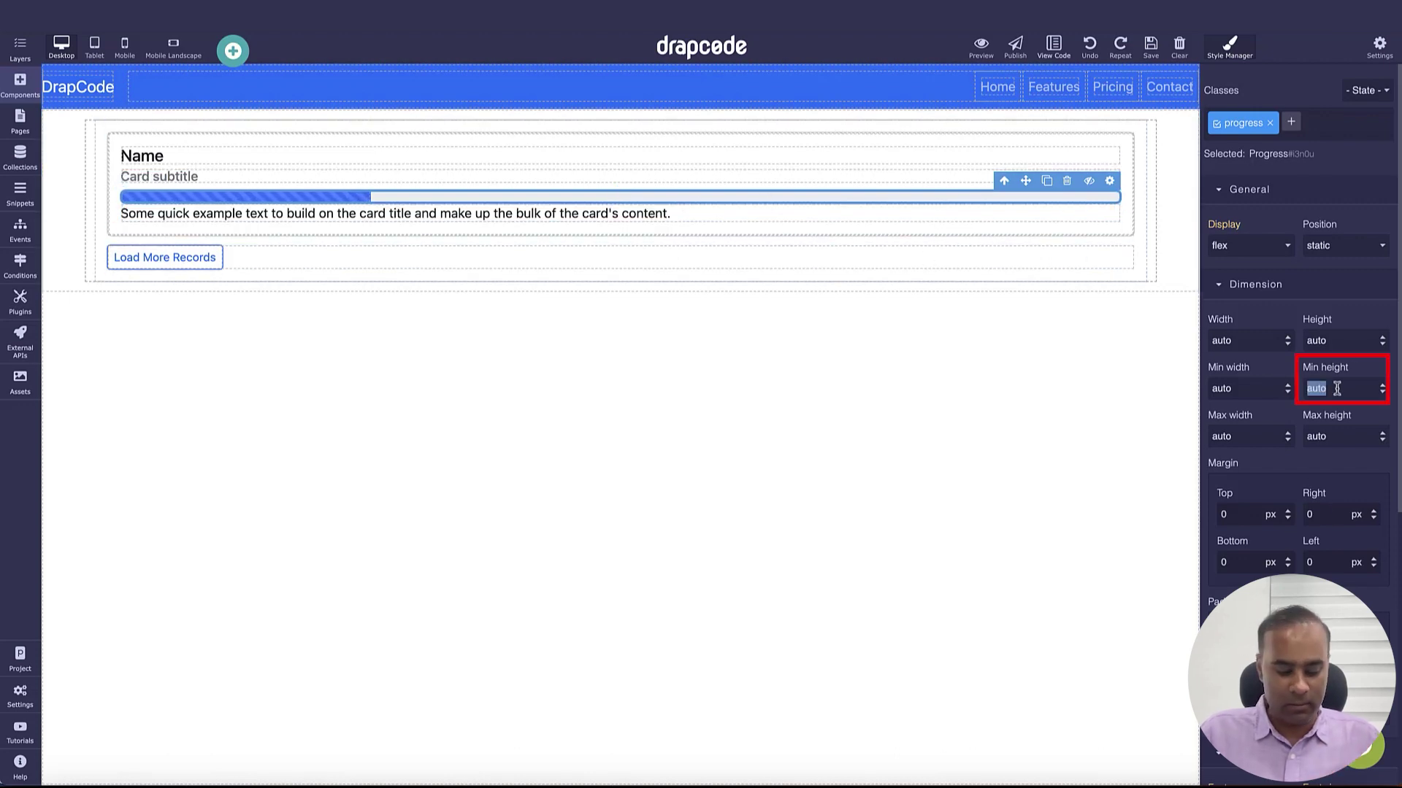
key(Return)
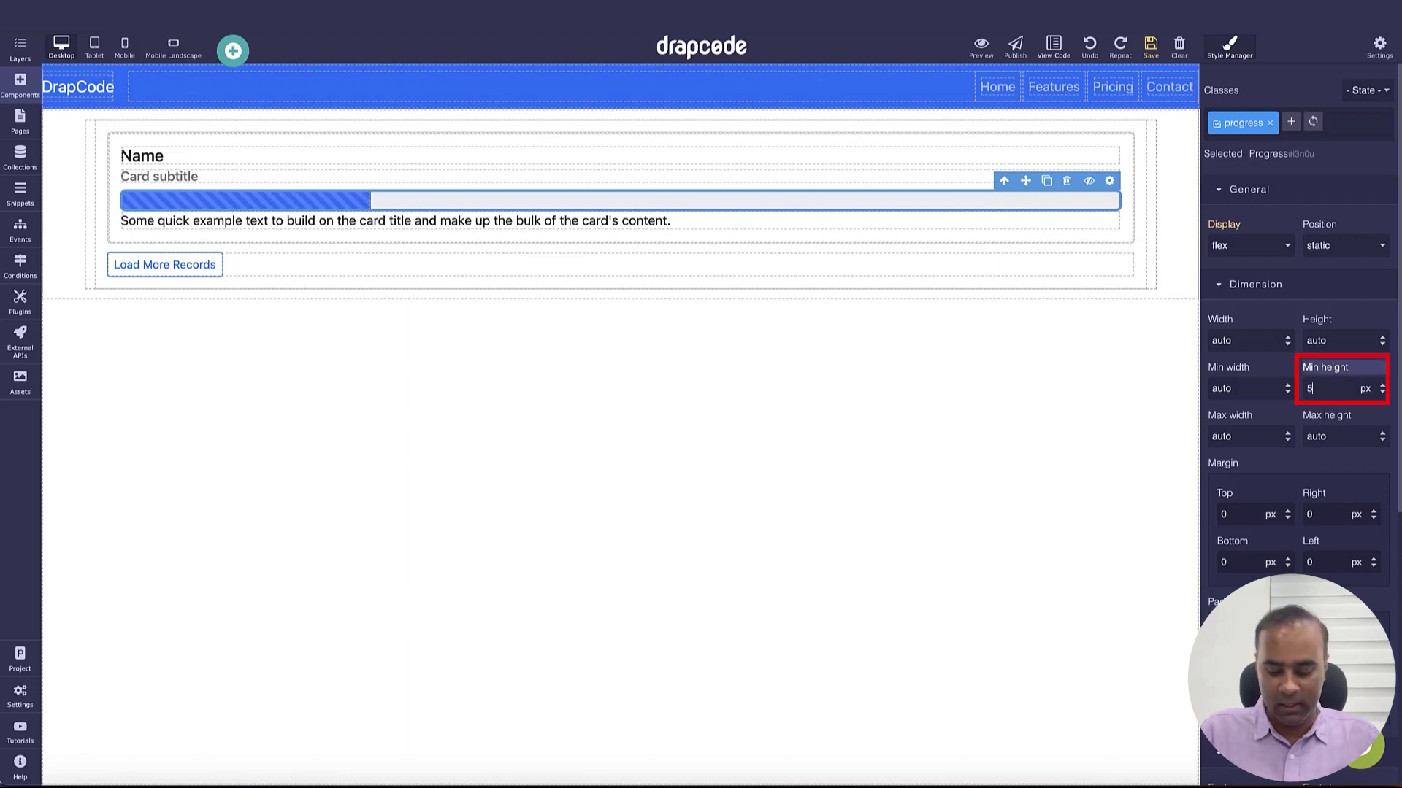
key(Return)
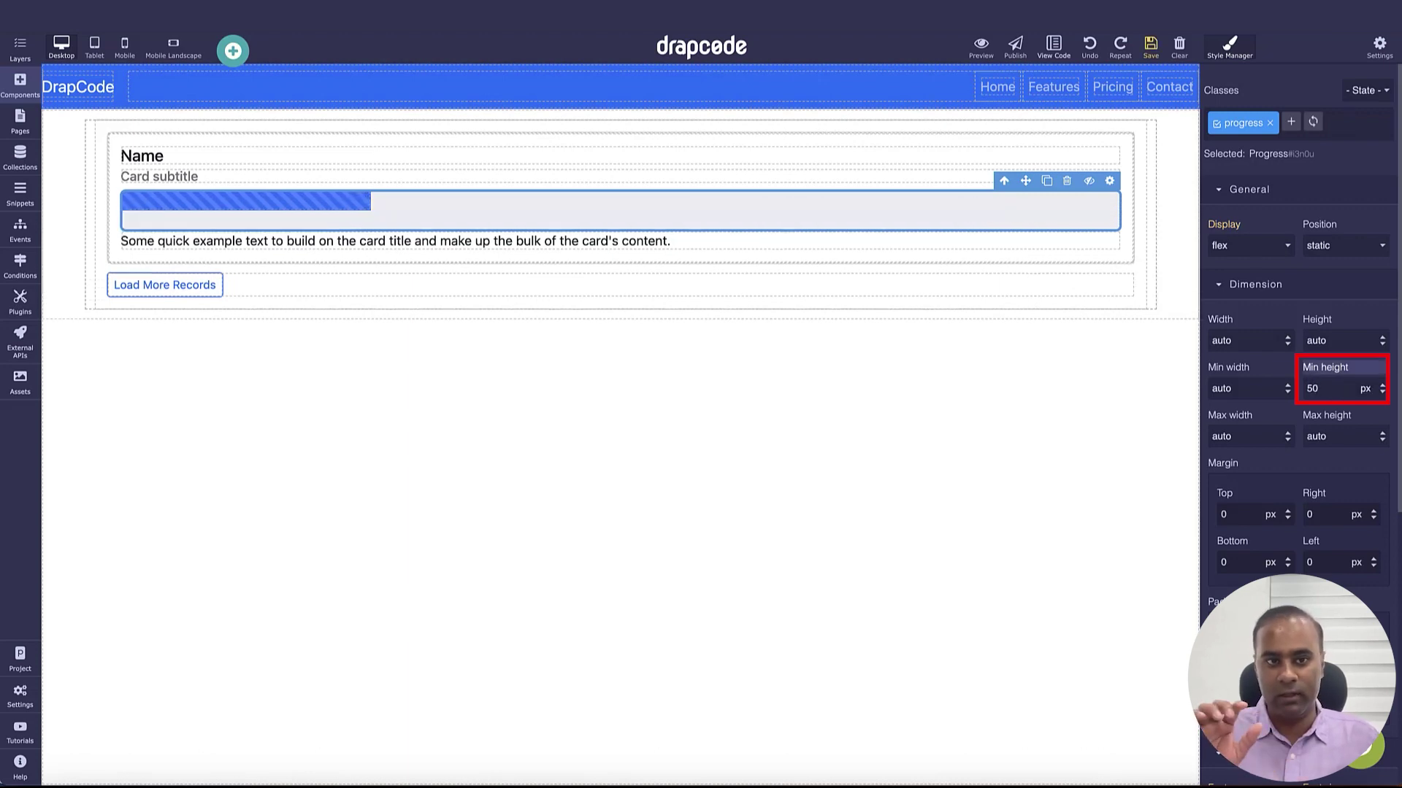
Step: Set the inner Progress Bar's height to auto, save the page and check it in the preview
click(358, 207)
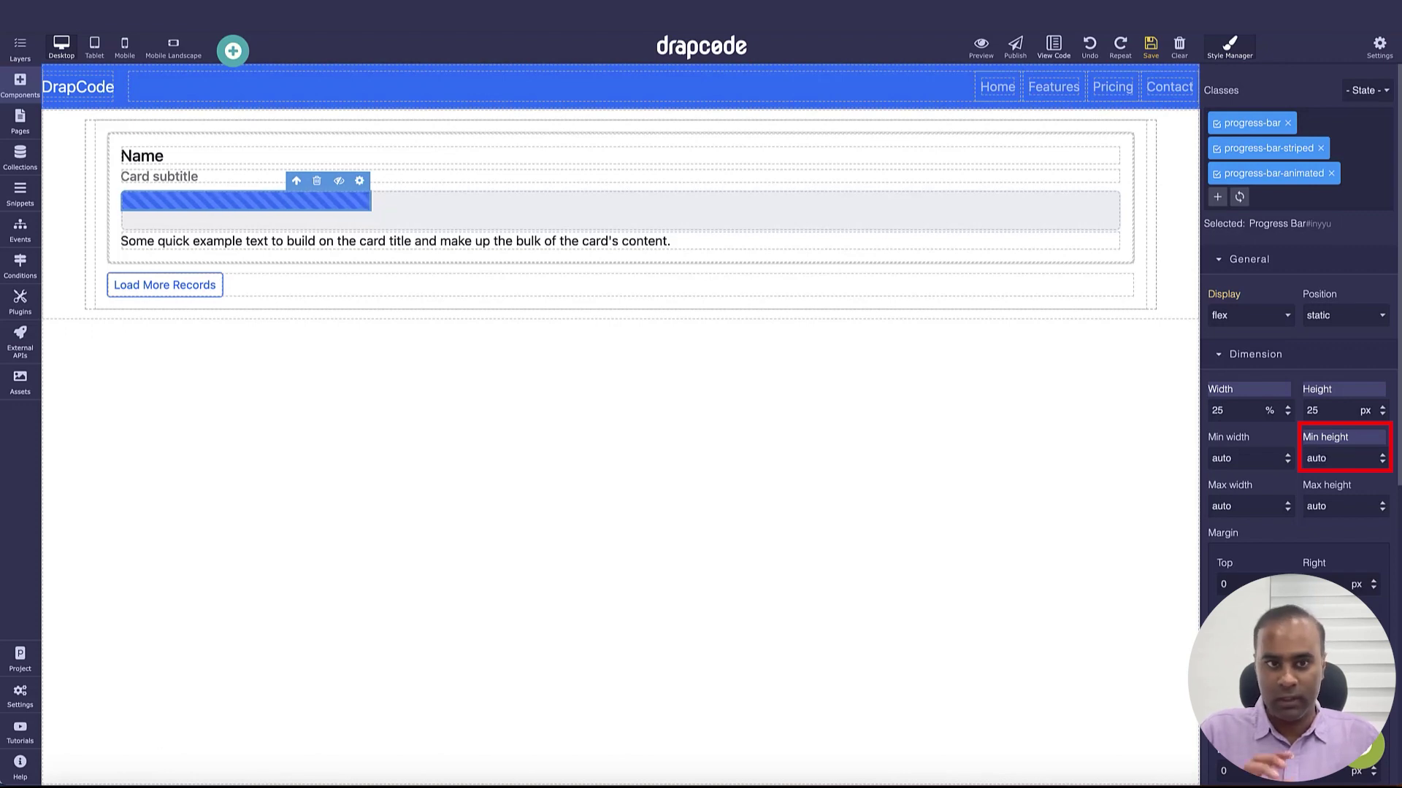
double_click(1330, 413)
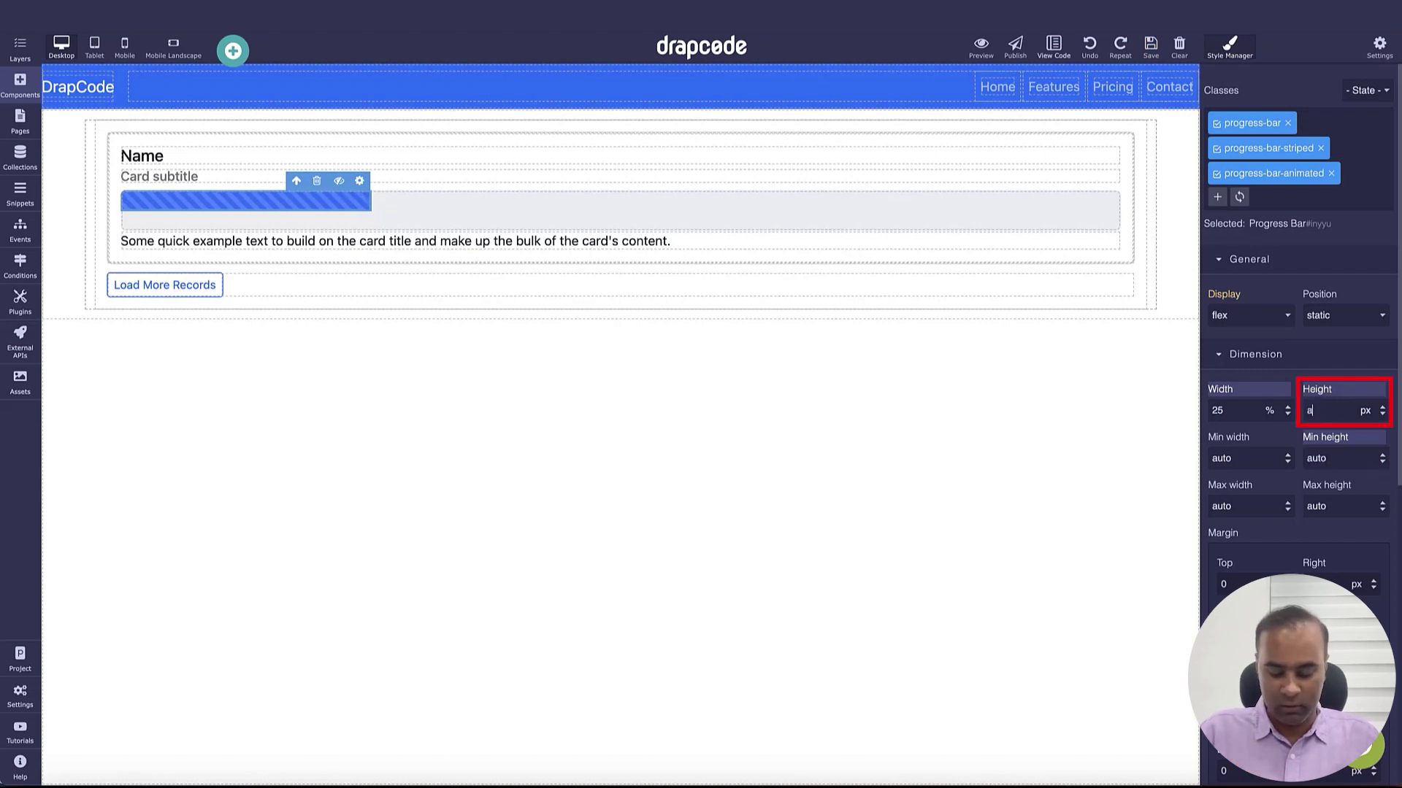
text(auto)
key(Return)
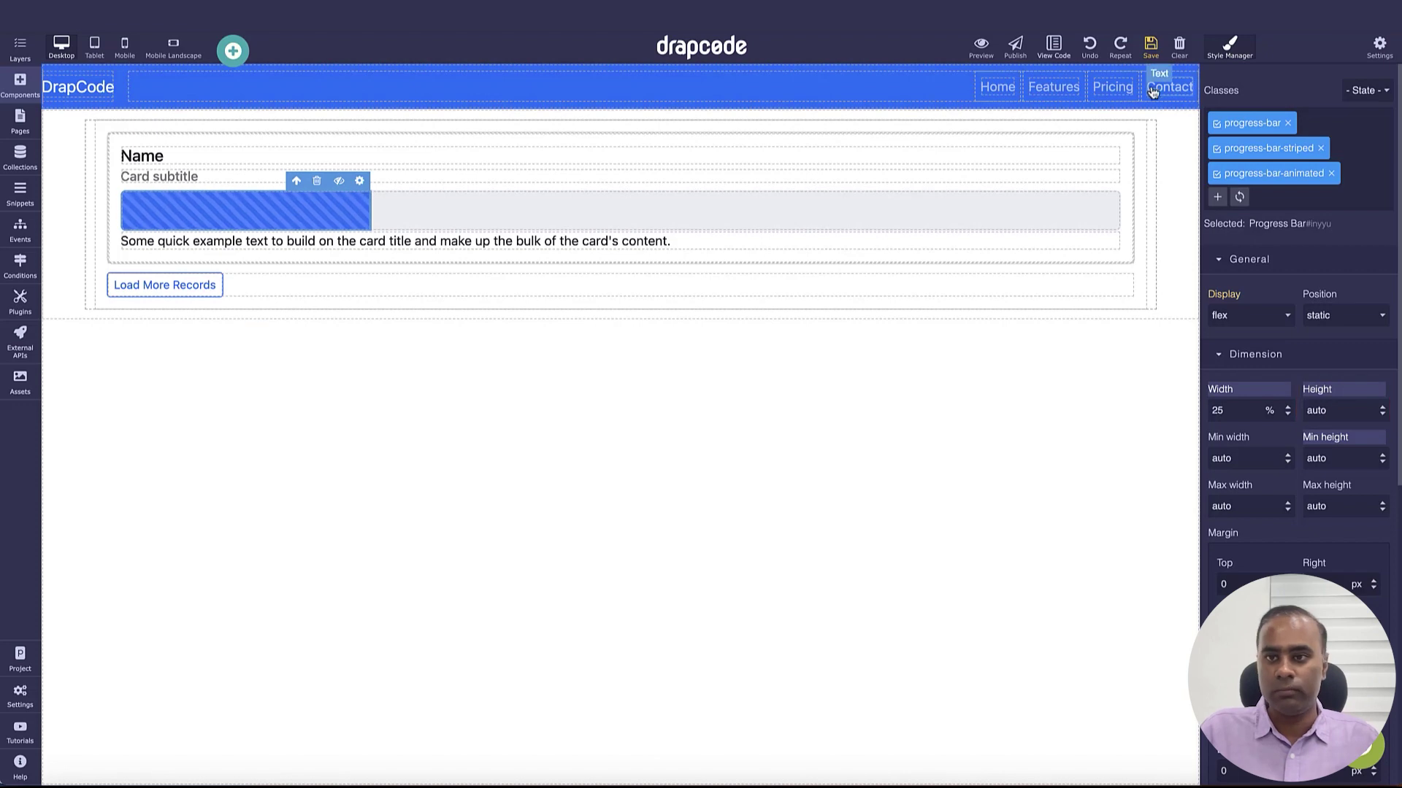
click(1150, 47)
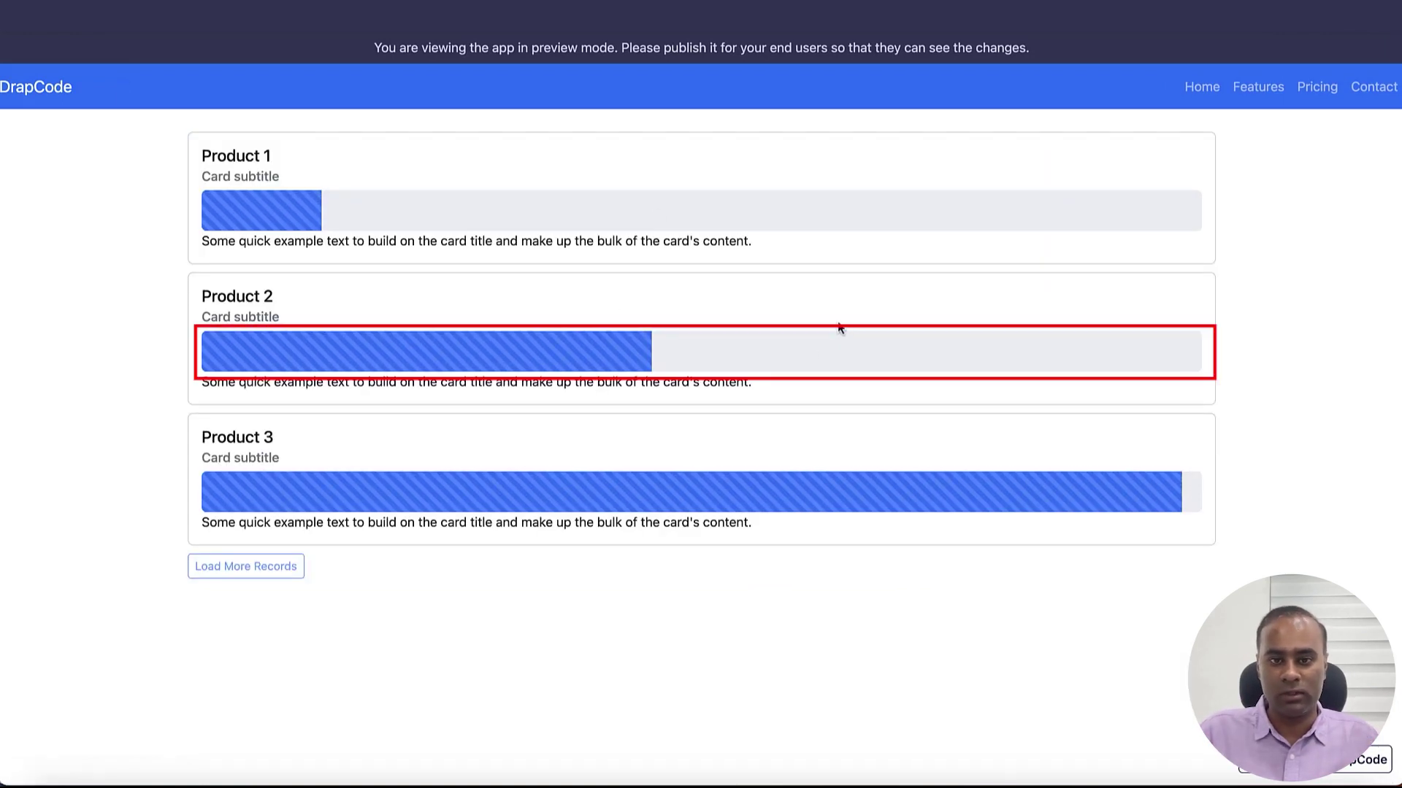
key(super+w)
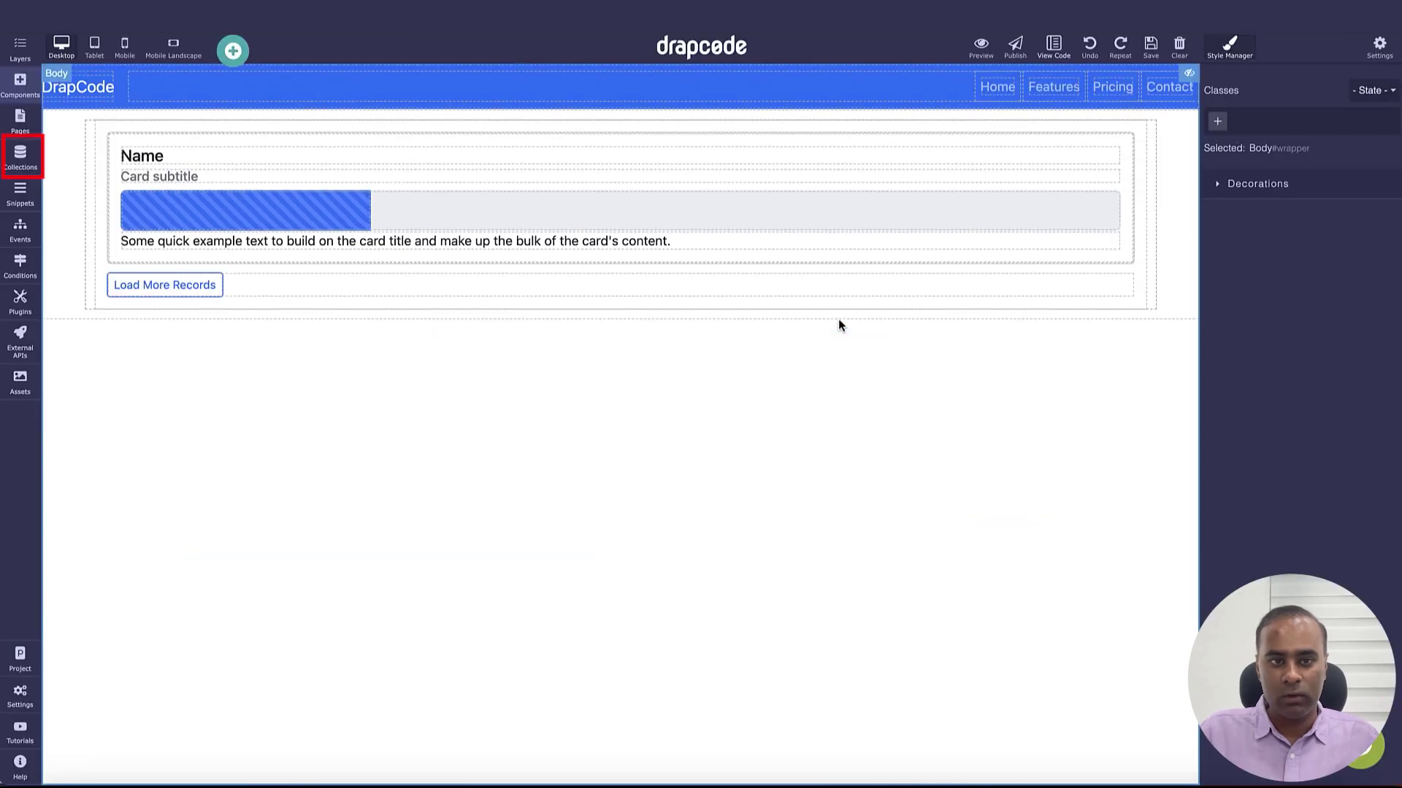
Step: In the Product collection's data, set Product 1's Protein Percent to 80 and update the record
click(19, 156)
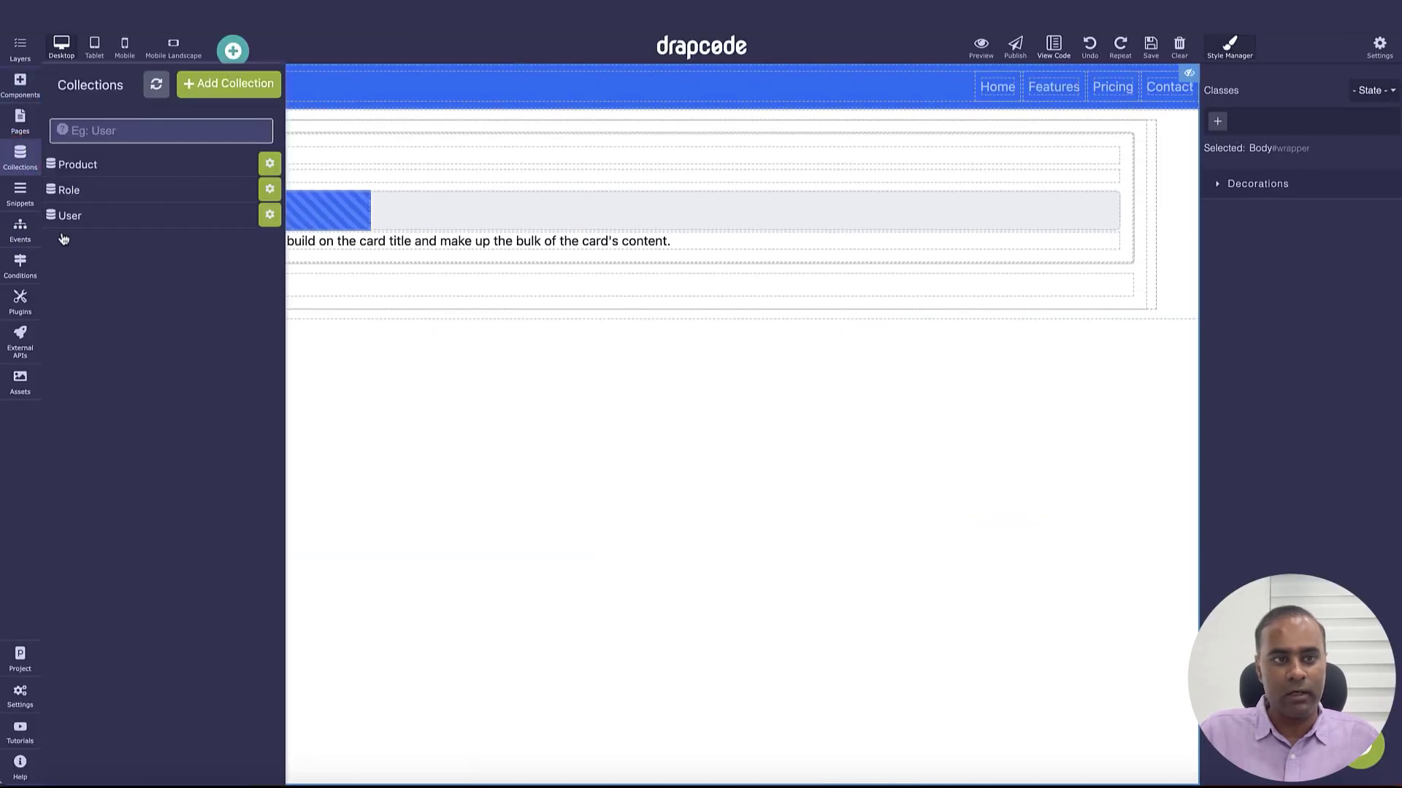
click(194, 167)
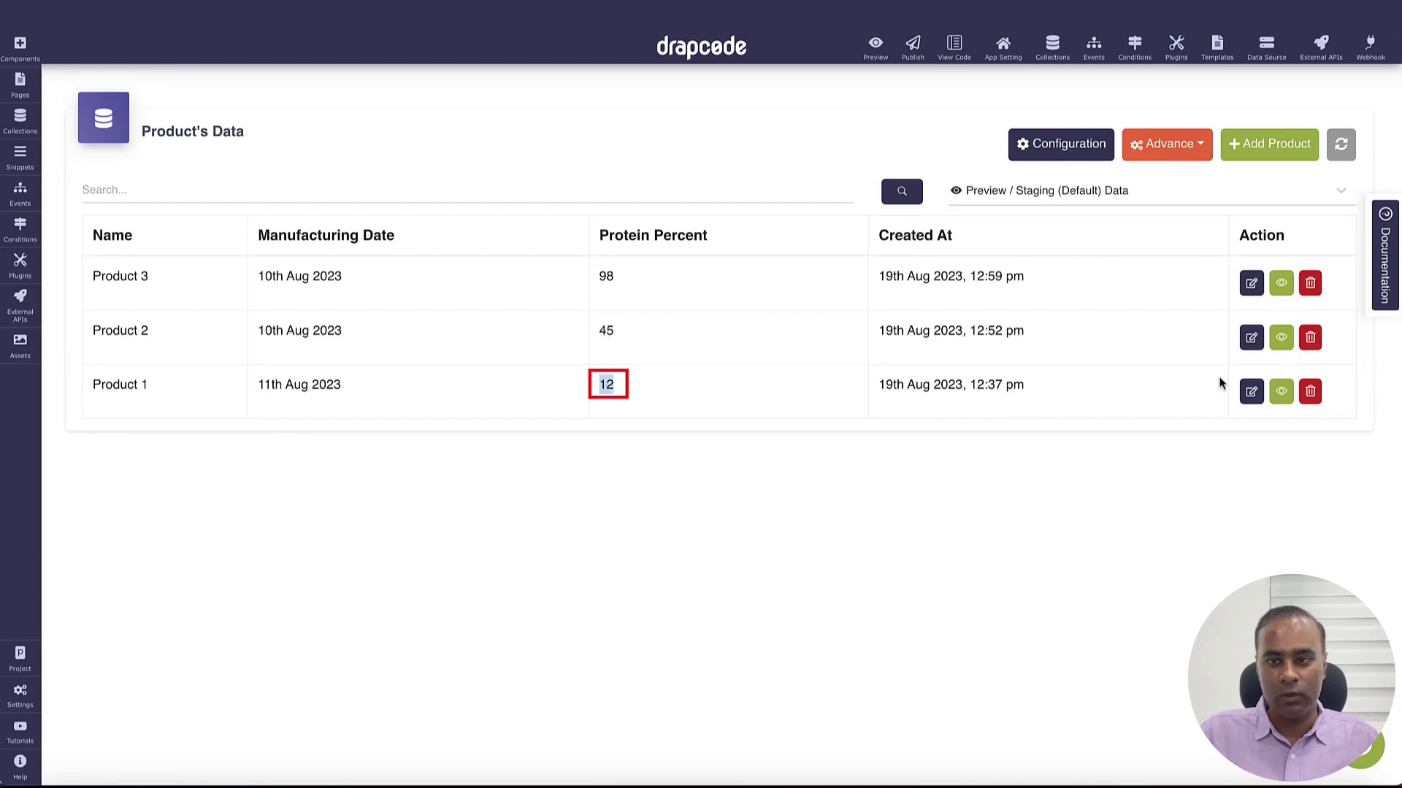
click(1251, 393)
click(180, 273)
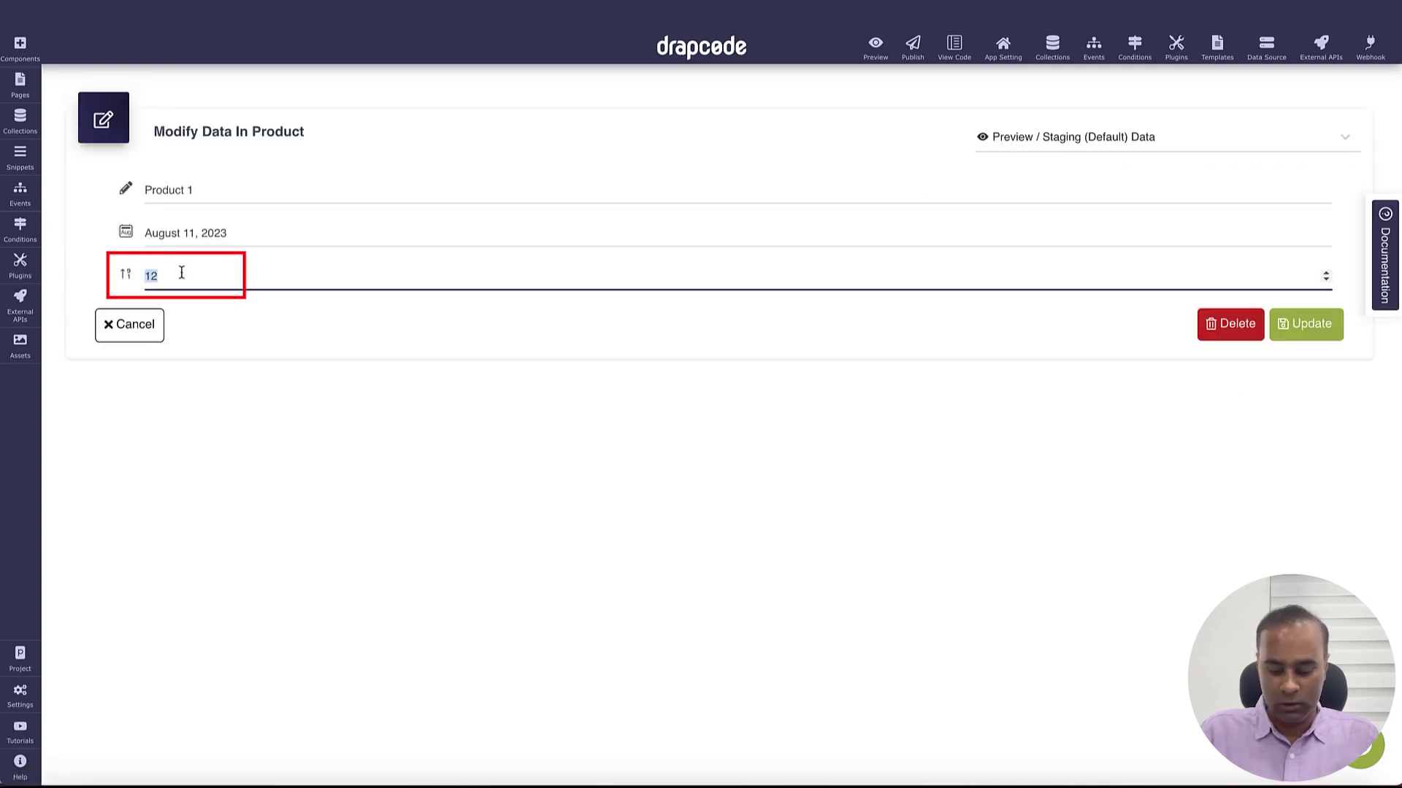
click(1285, 332)
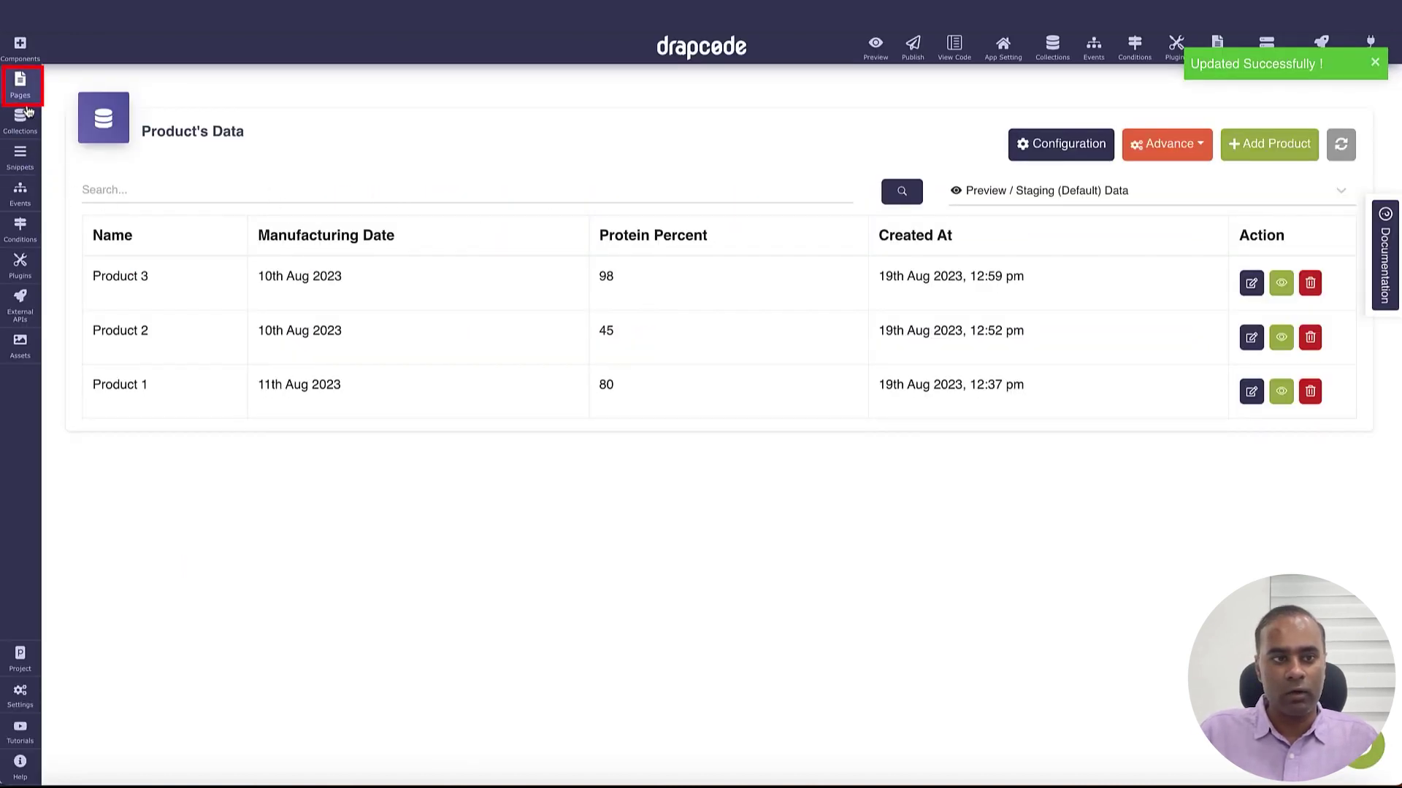
Step: Reopen the Home page in the builder and add a Heading inside the outer Progress element, beside the inner Progress Bar
click(20, 84)
click(96, 199)
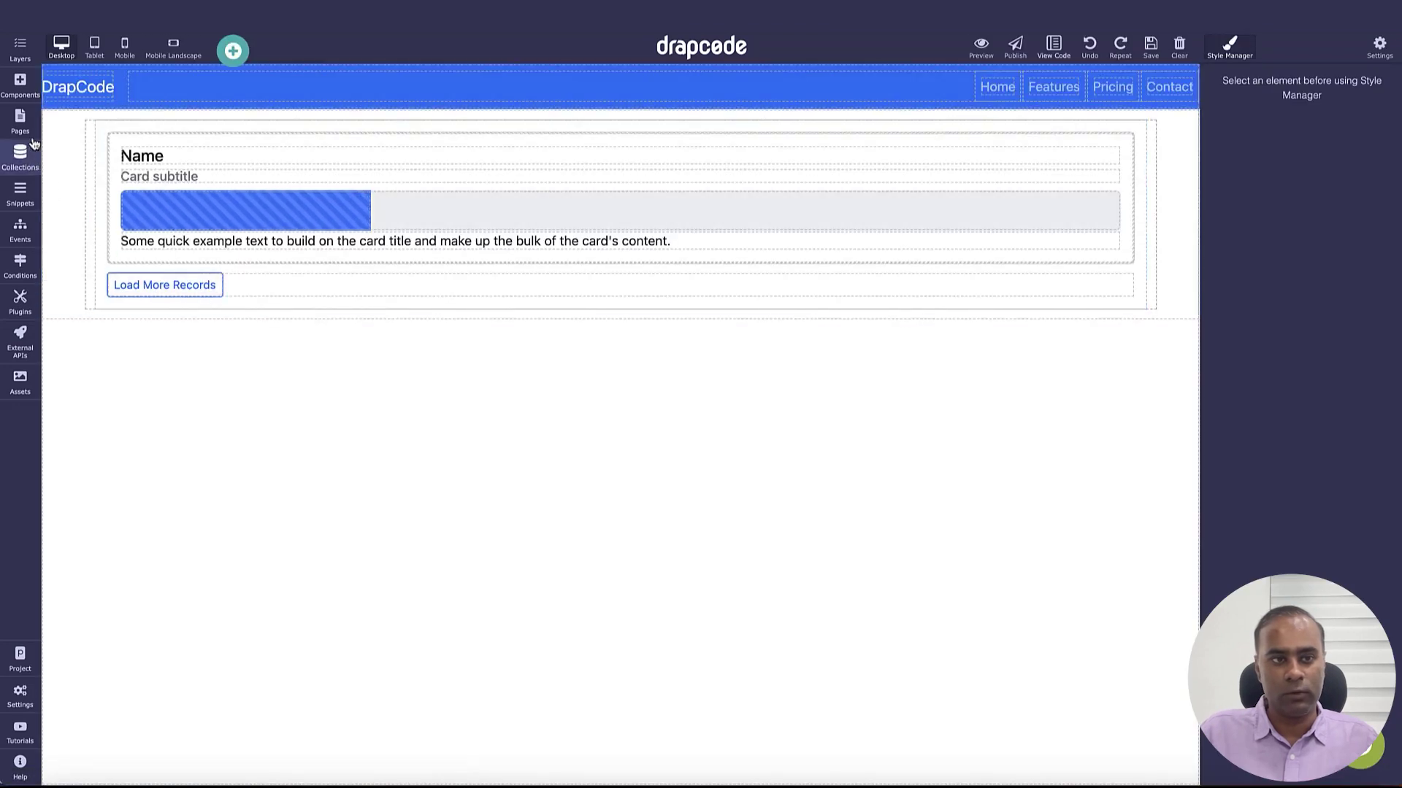
click(20, 86)
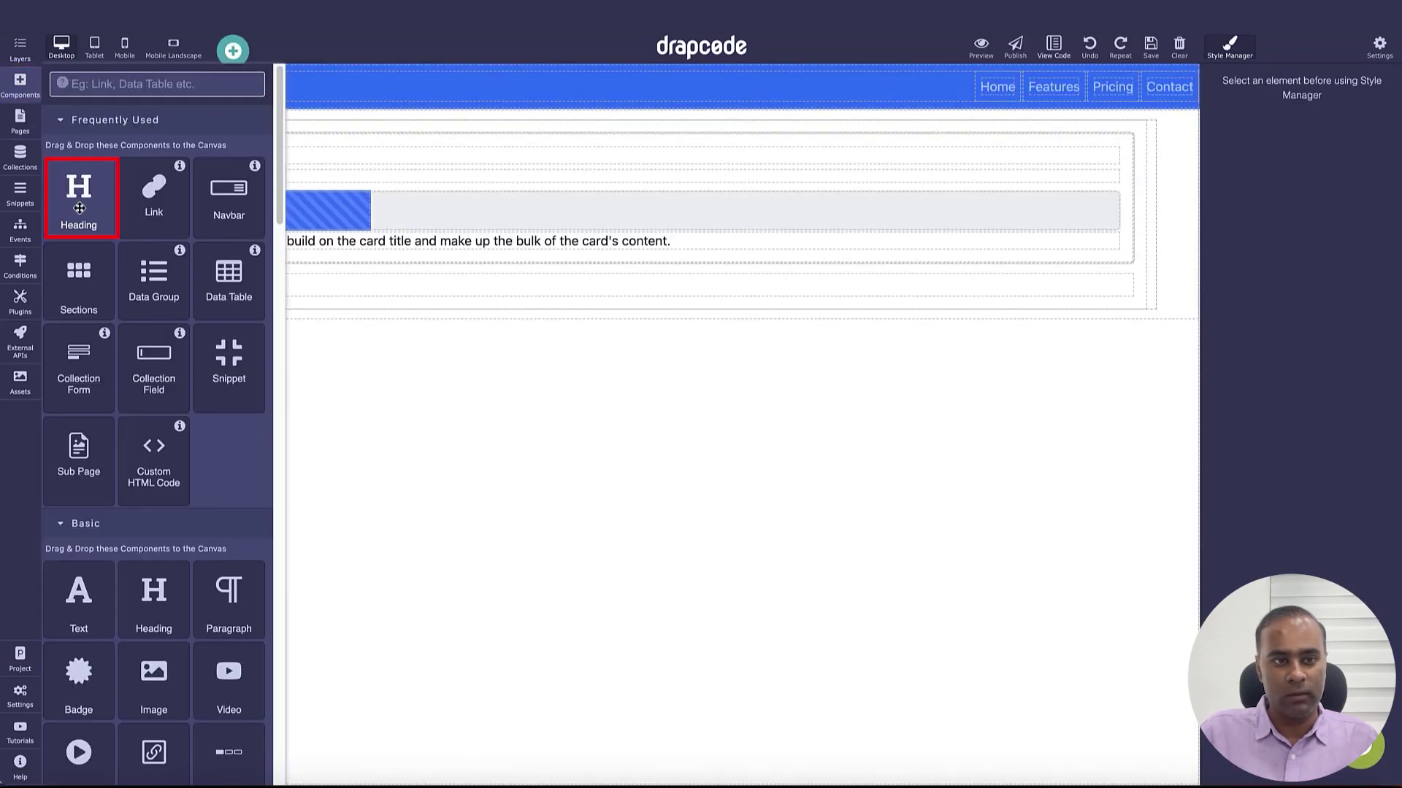
drag(79, 208, 588, 216)
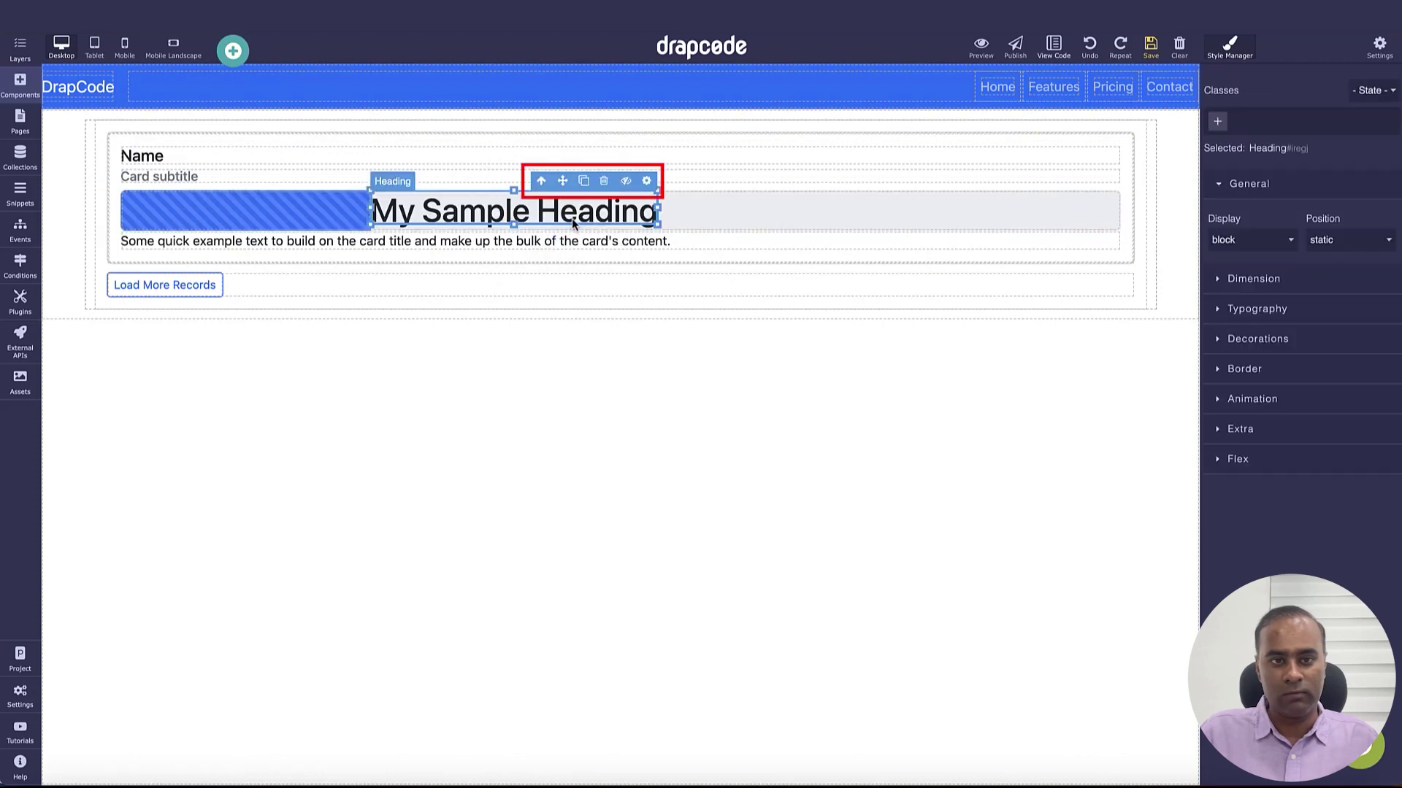
Step: Set the new heading to get its data from the Product collection, using the Protein Percent field
click(646, 180)
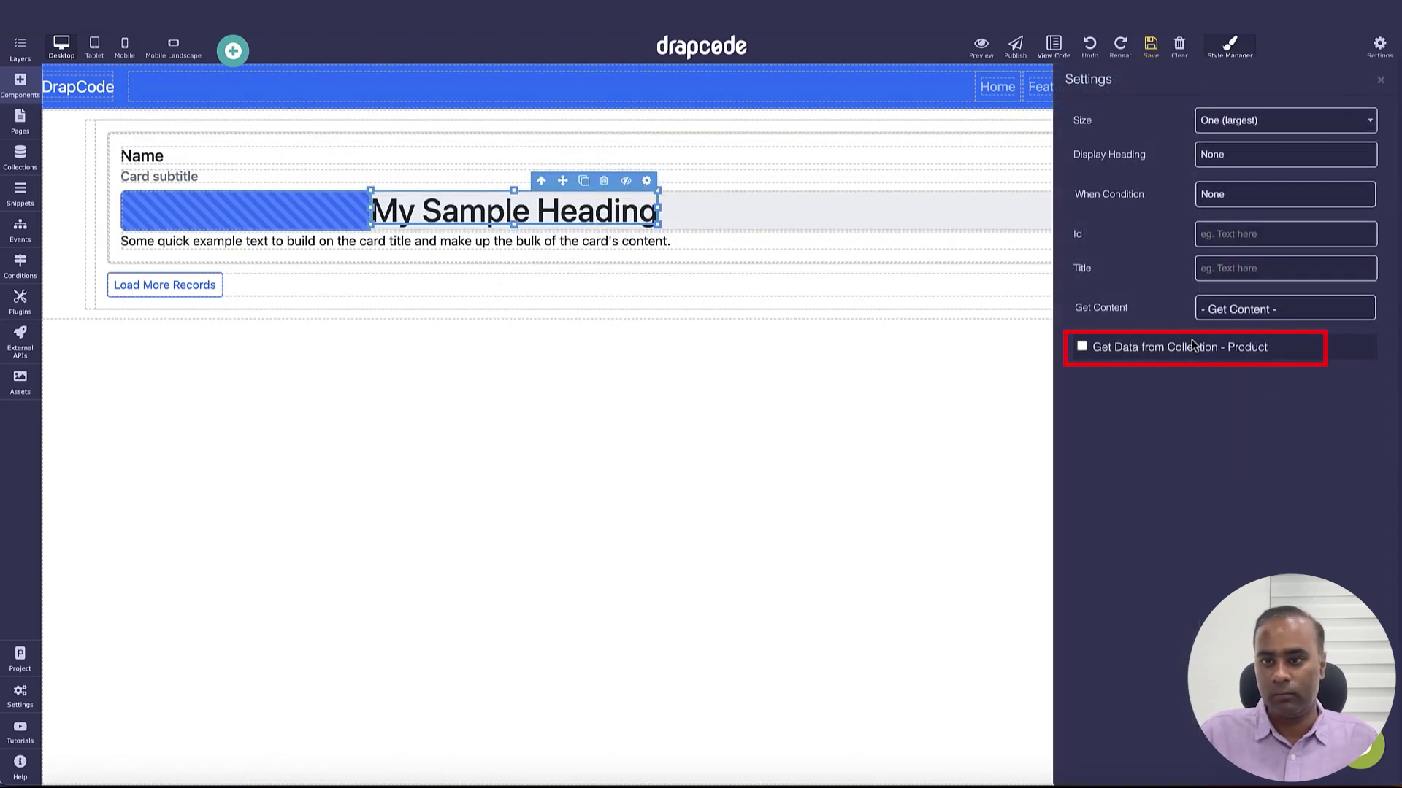
click(1193, 345)
click(1164, 387)
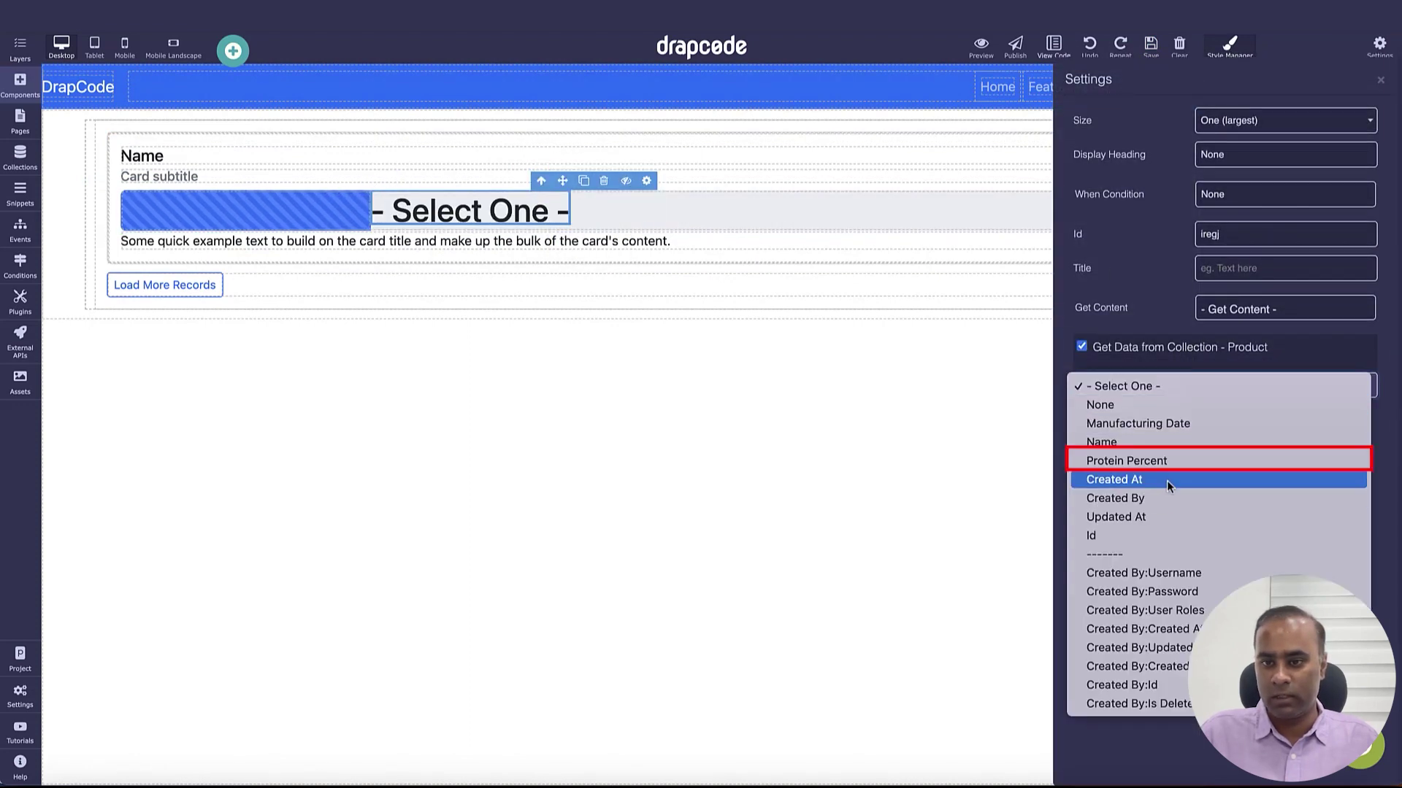
click(1167, 457)
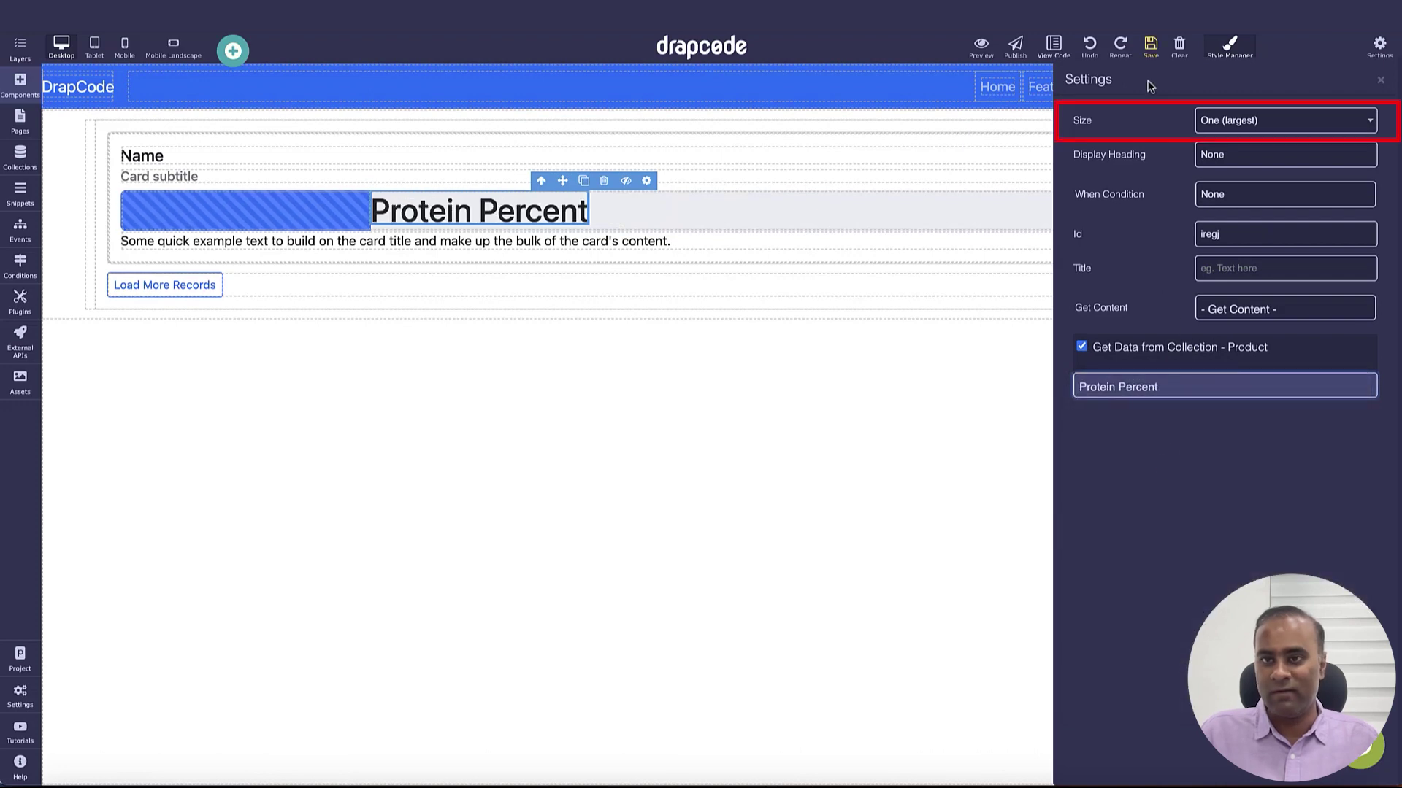
Step: Set the Protein Percent heading's size to Five, then save the page and refresh the preview
click(1245, 122)
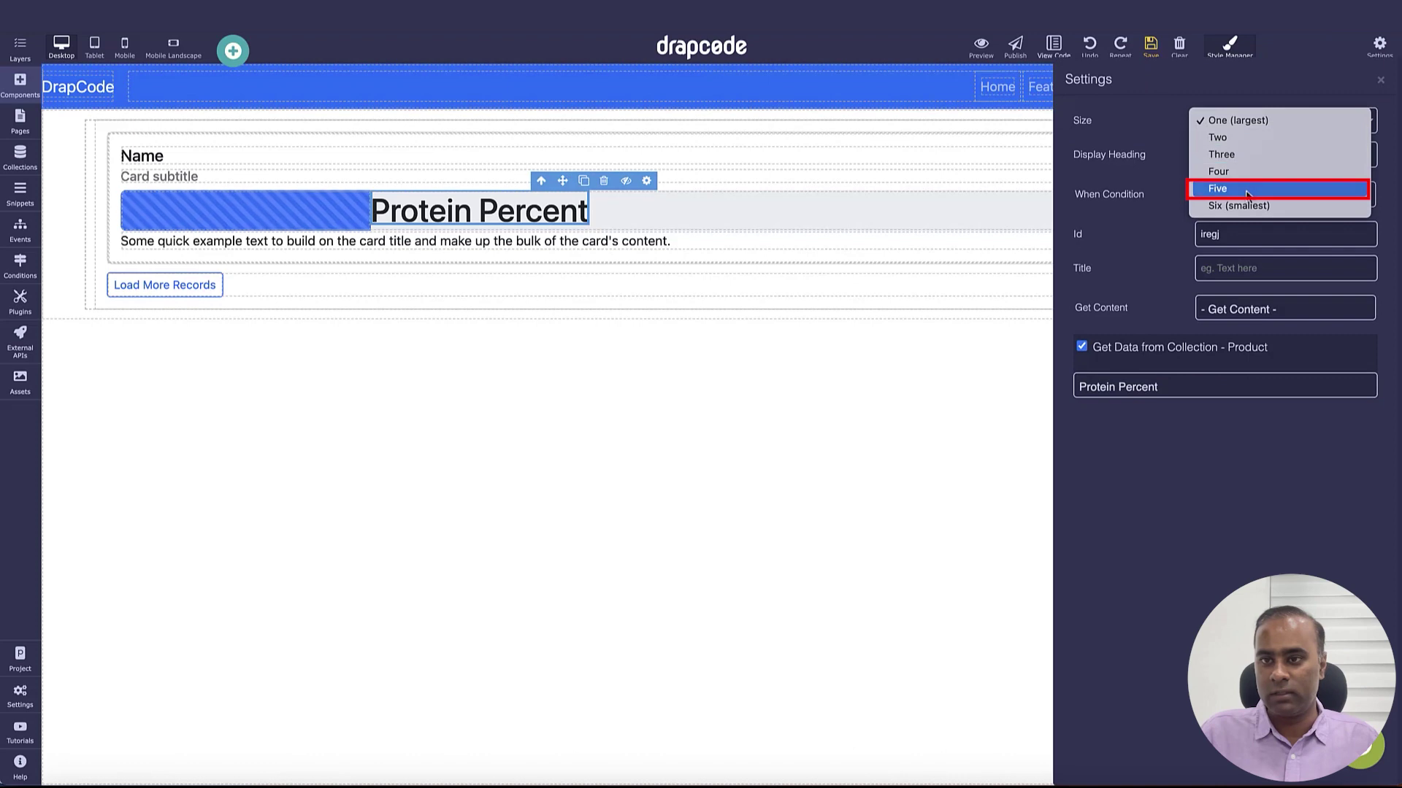
click(1244, 189)
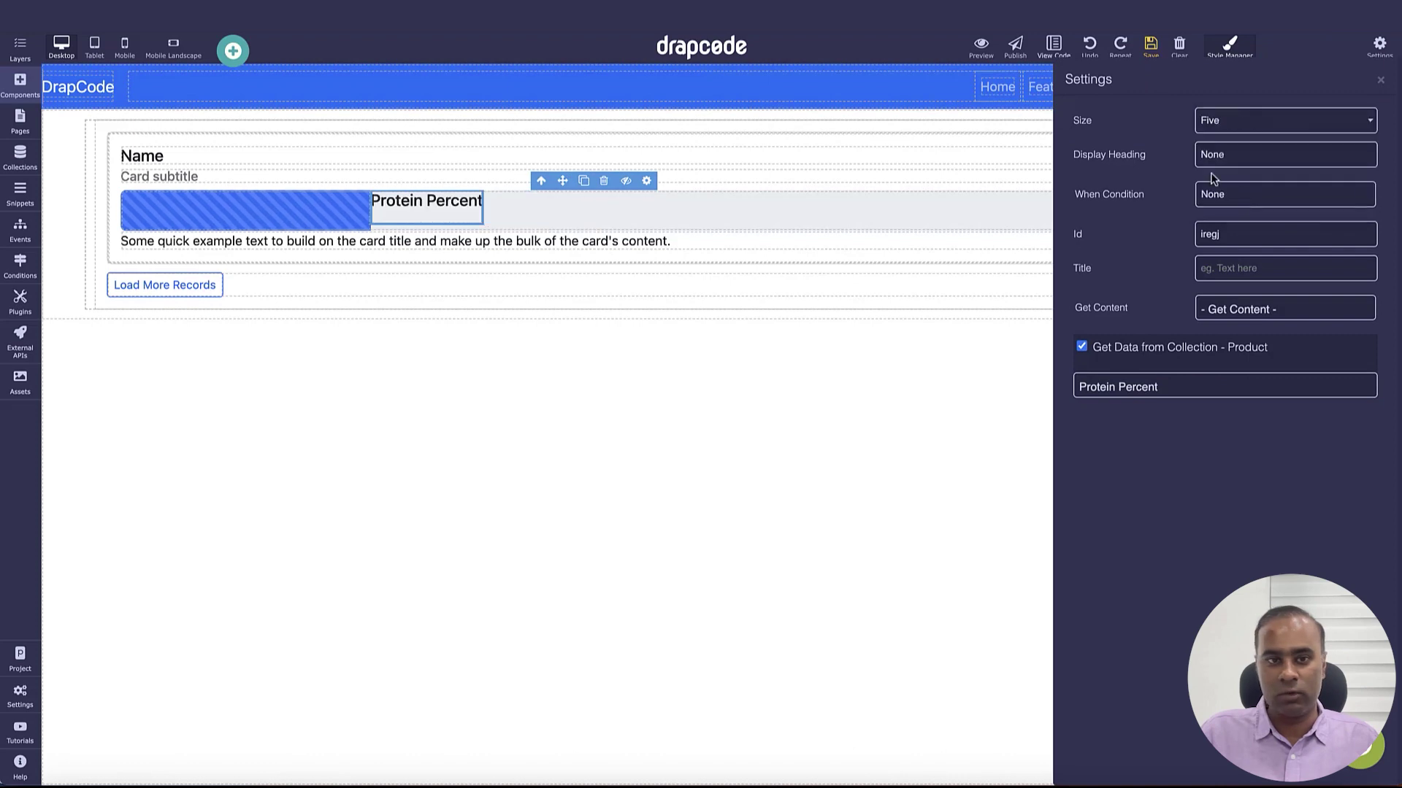
click(1151, 46)
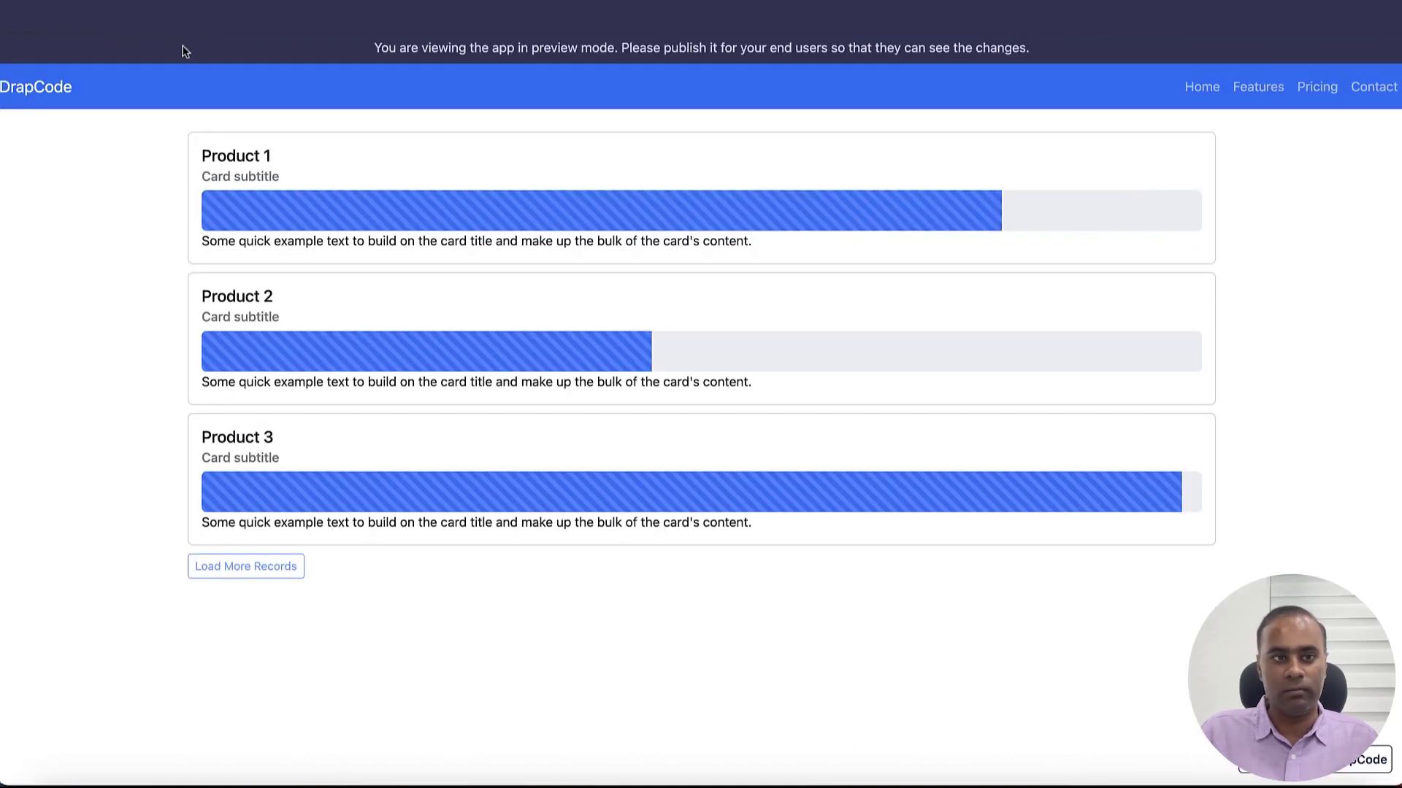
key(super+r)
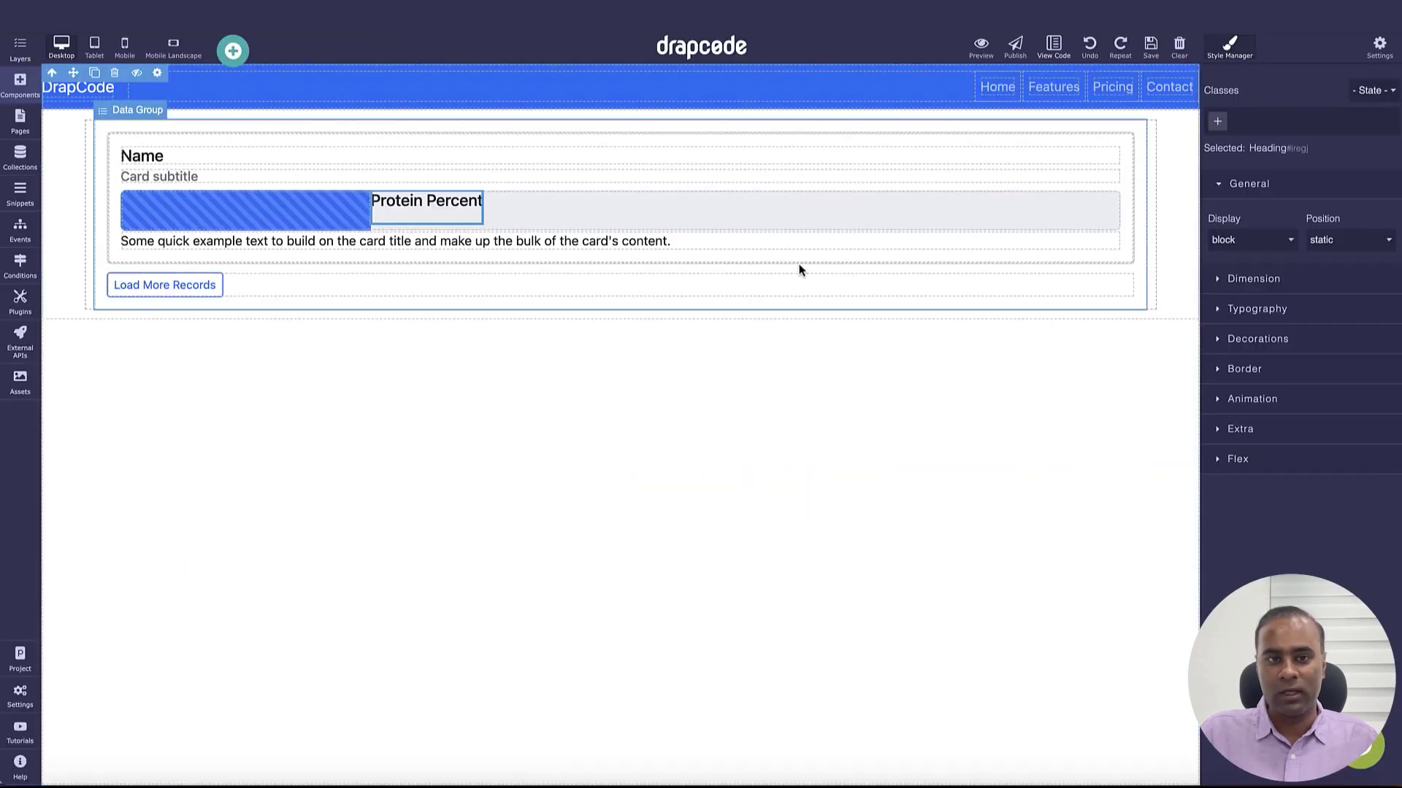
Step: Give the Protein Percent heading a left margin of 10 px and a top margin of 15 px
click(1241, 278)
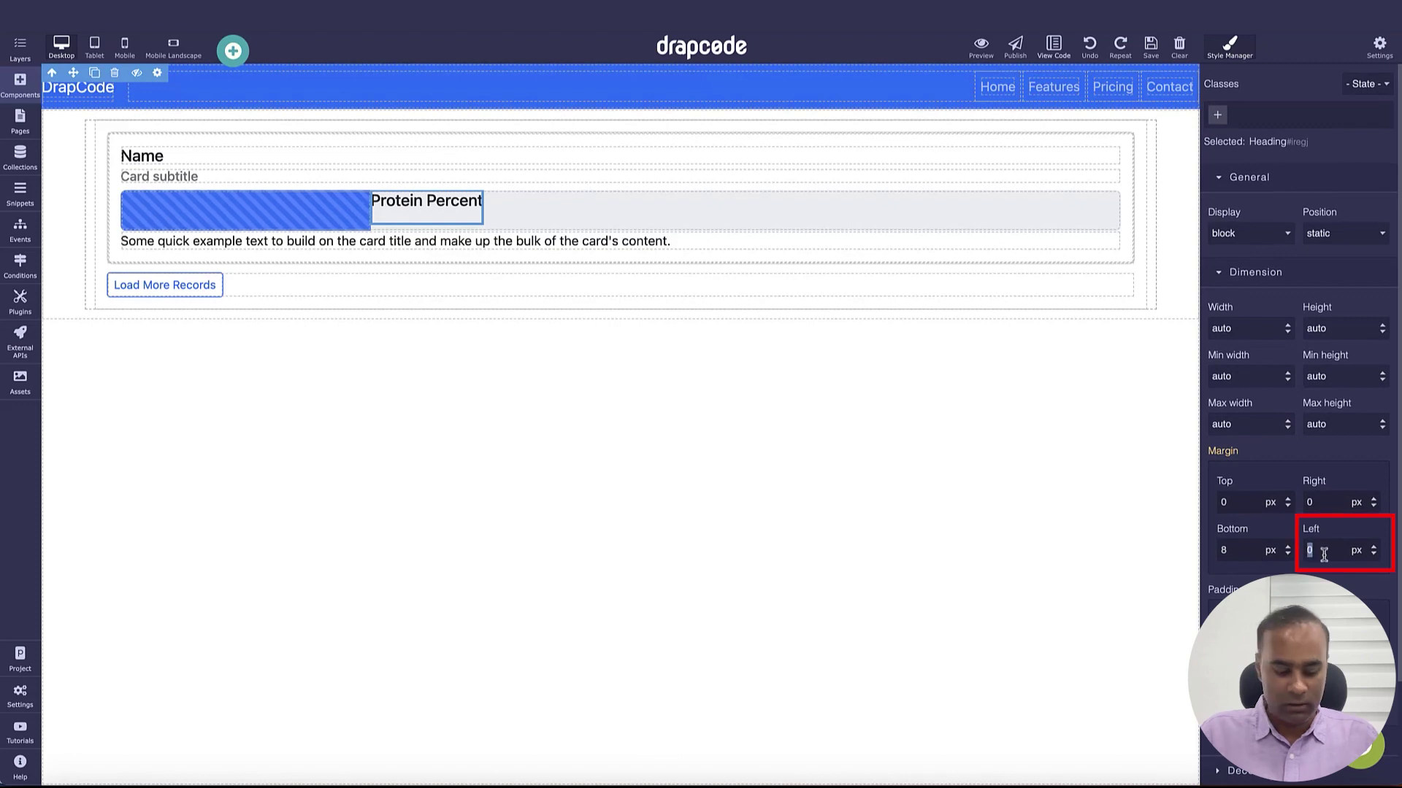
text(10)
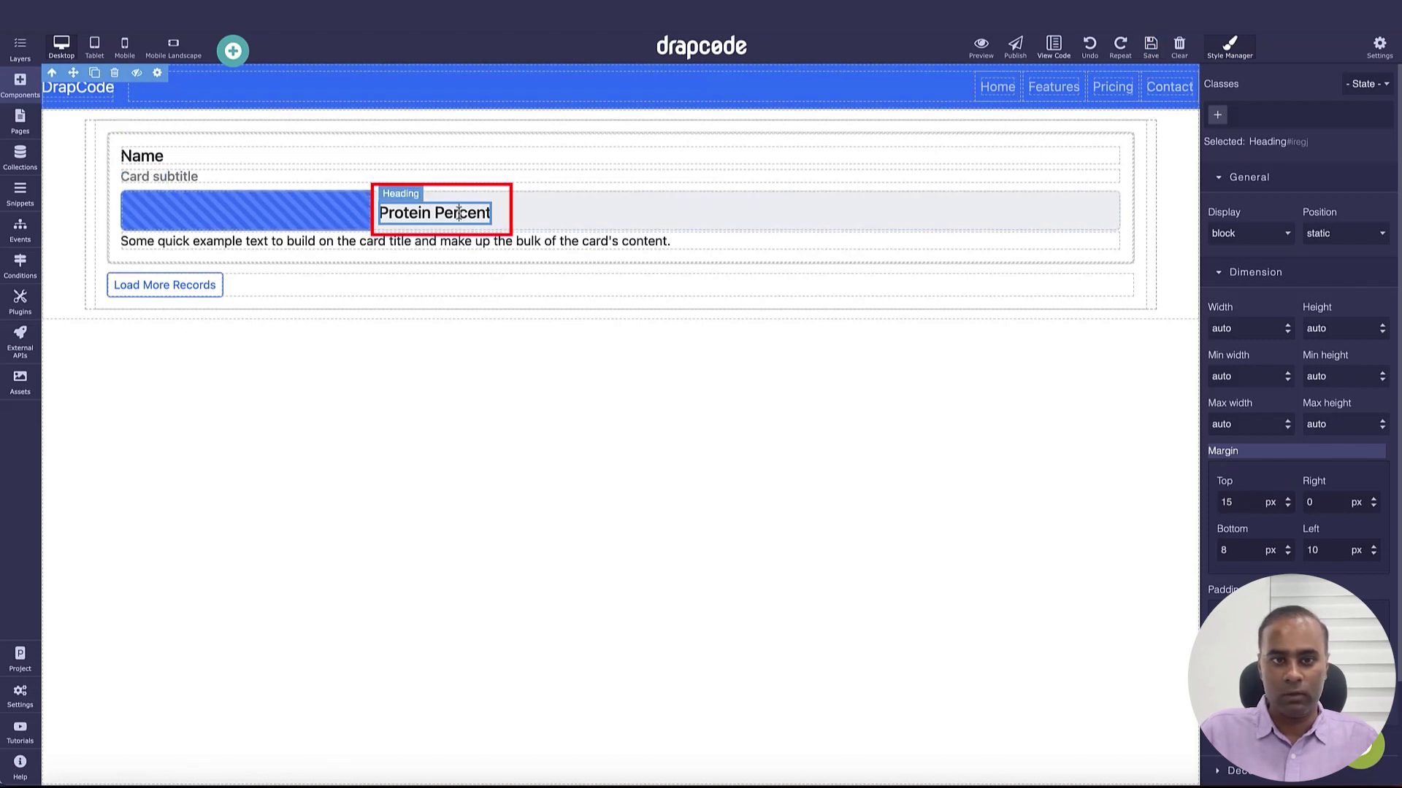
Step: Replace the Protein Percent heading's placeholder text with 0 and reload the preview to check the cards
text(0)
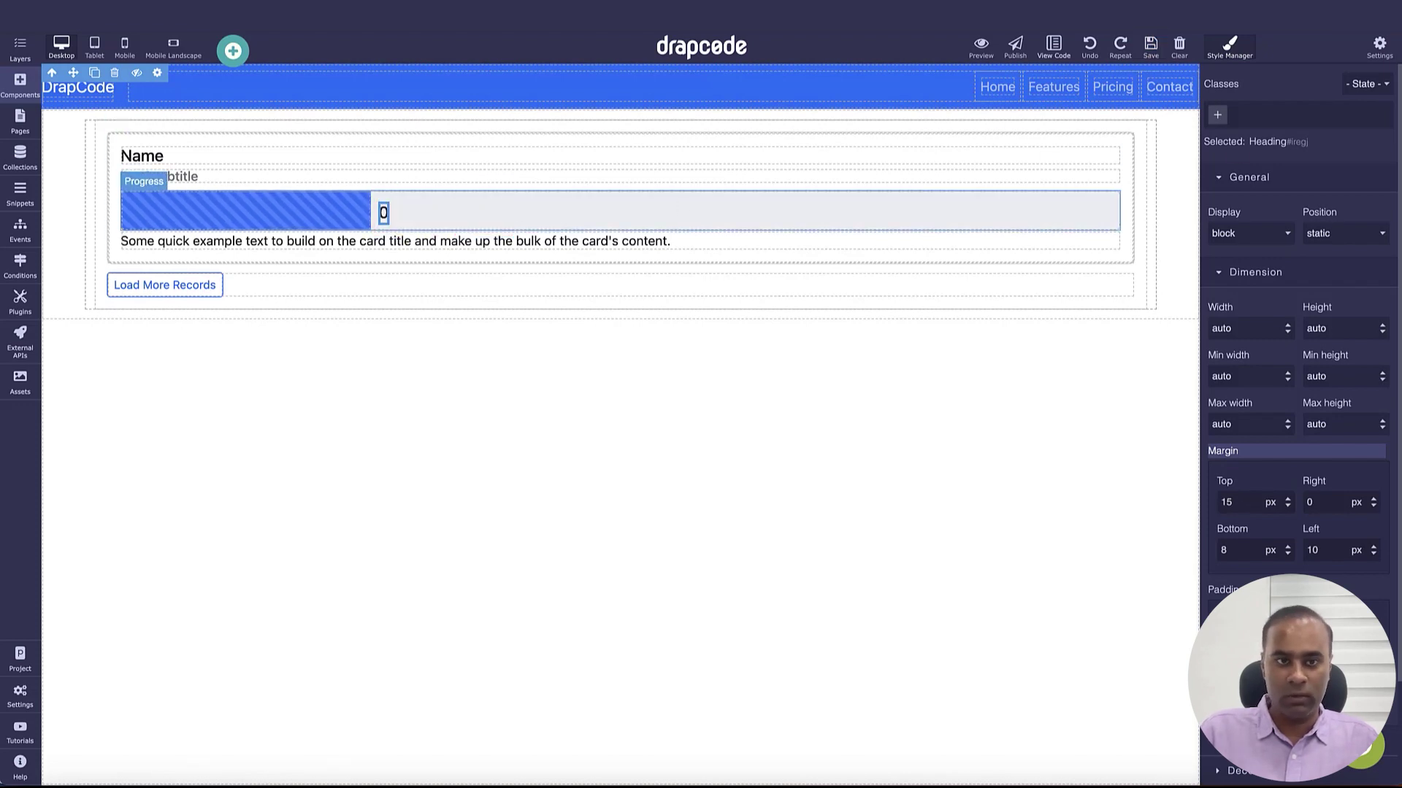
click(493, 210)
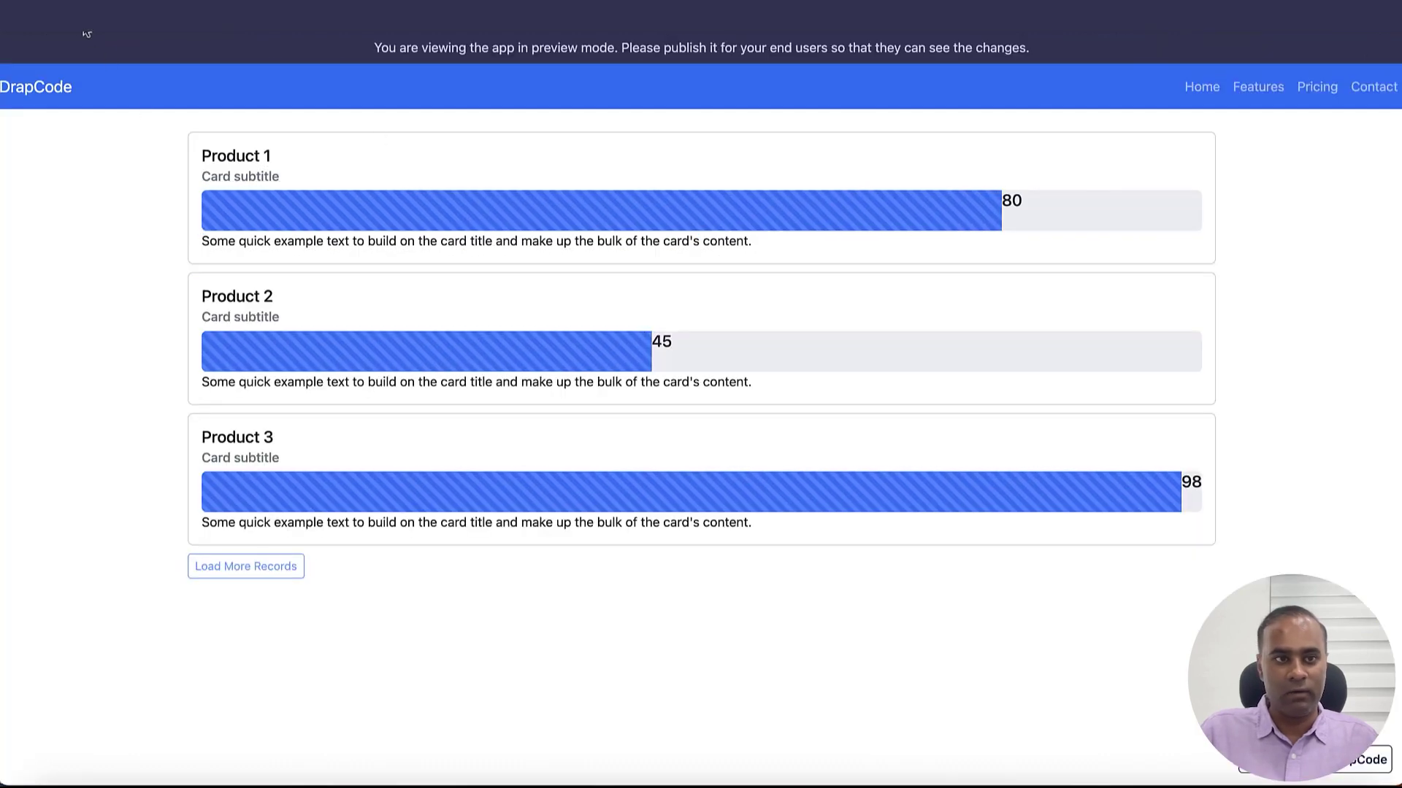
key(super+r)
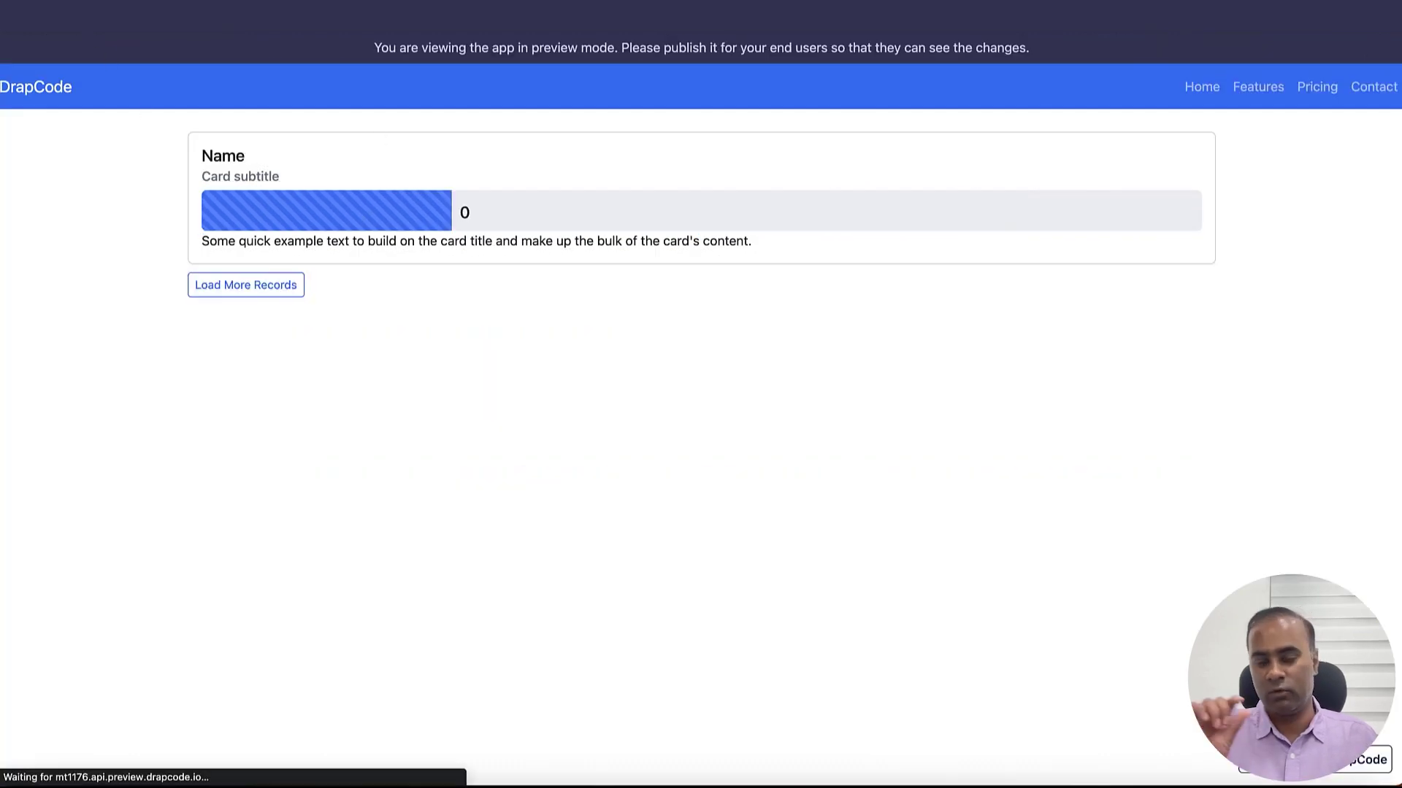